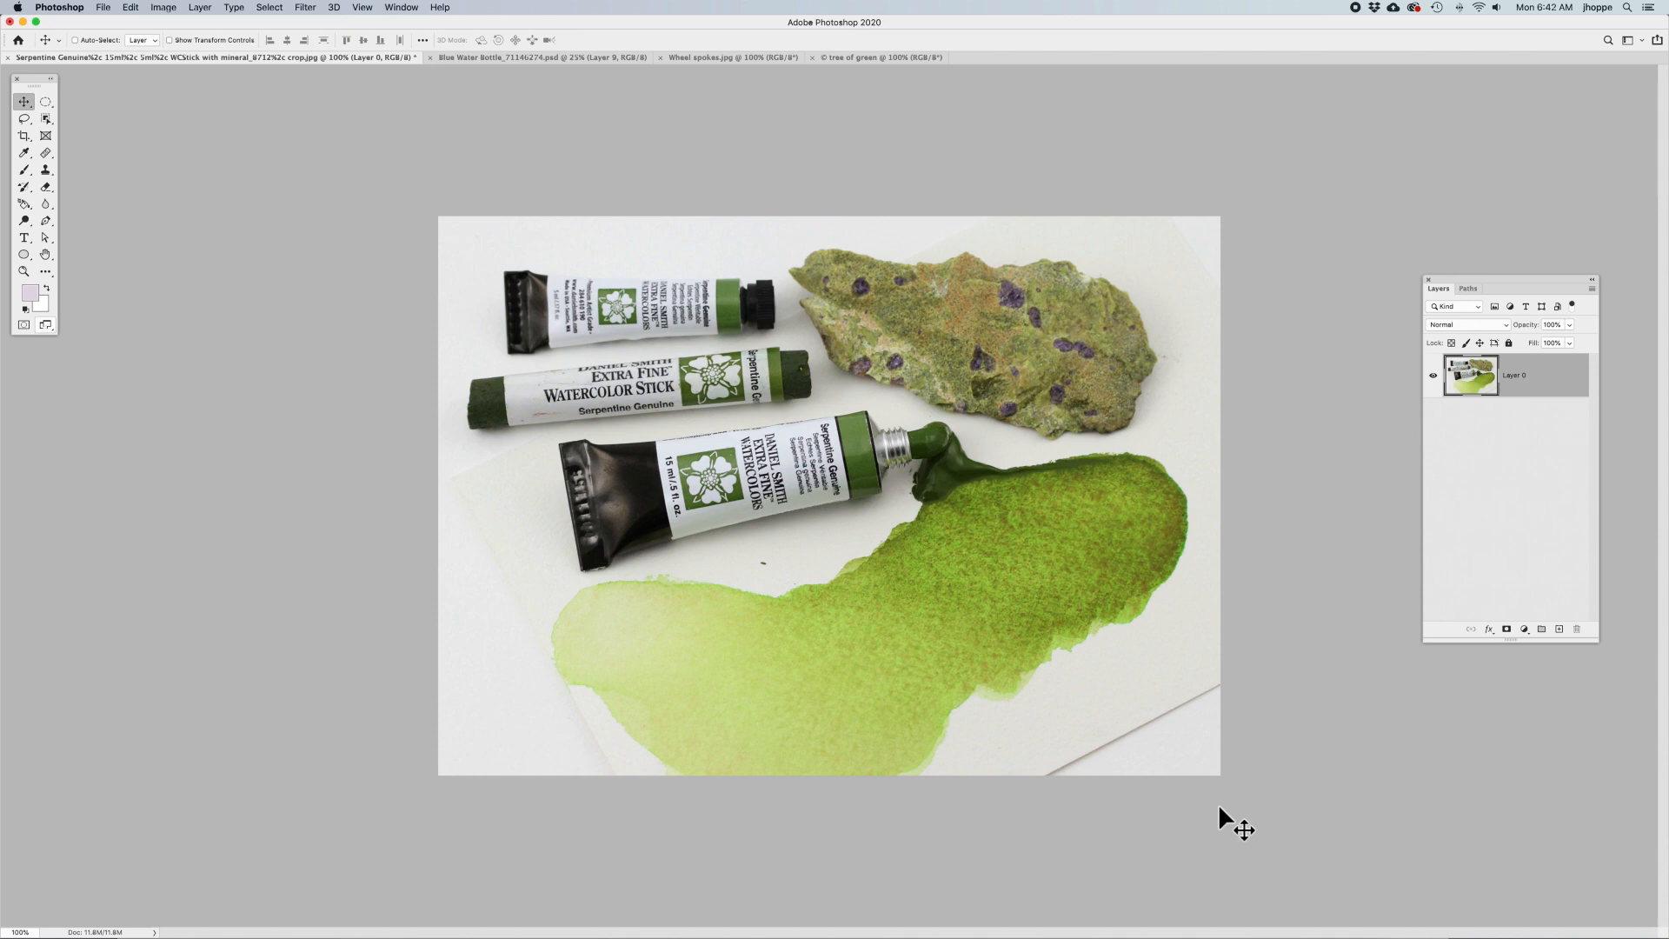
Step: Activate the Crop tool for the paint tubes photo
{"action": "left_click", "coordinate": [24, 135]}
{"action": "left_click", "coordinate": [25, 136]}
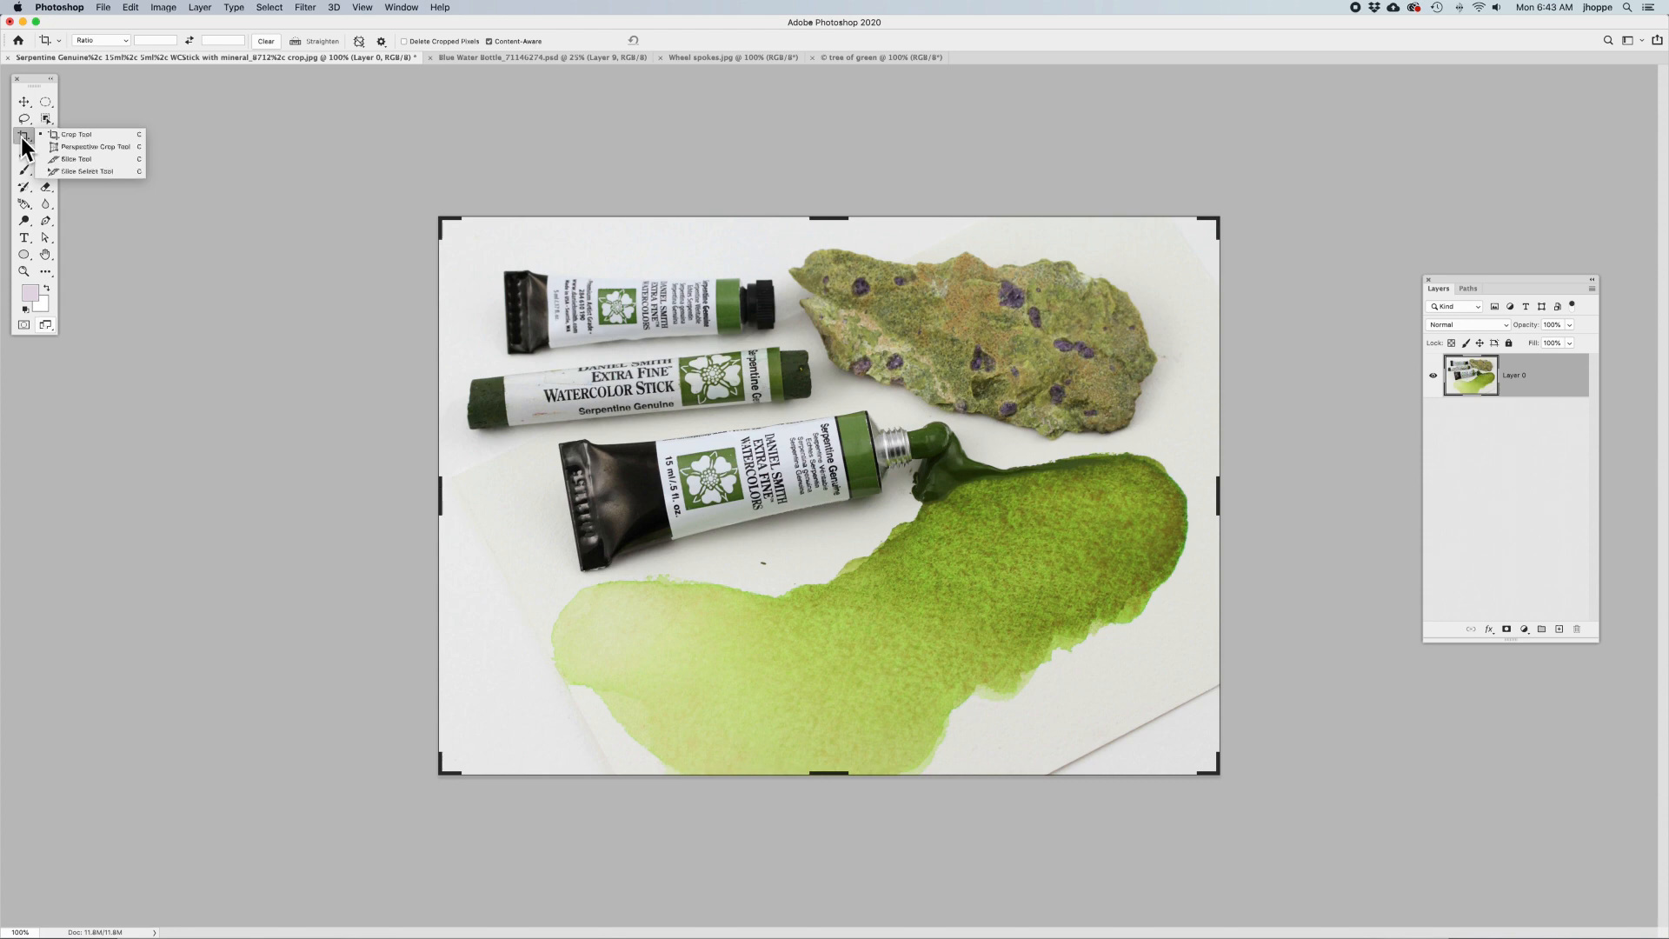
{"action": "left_click", "coordinate": [23, 143]}
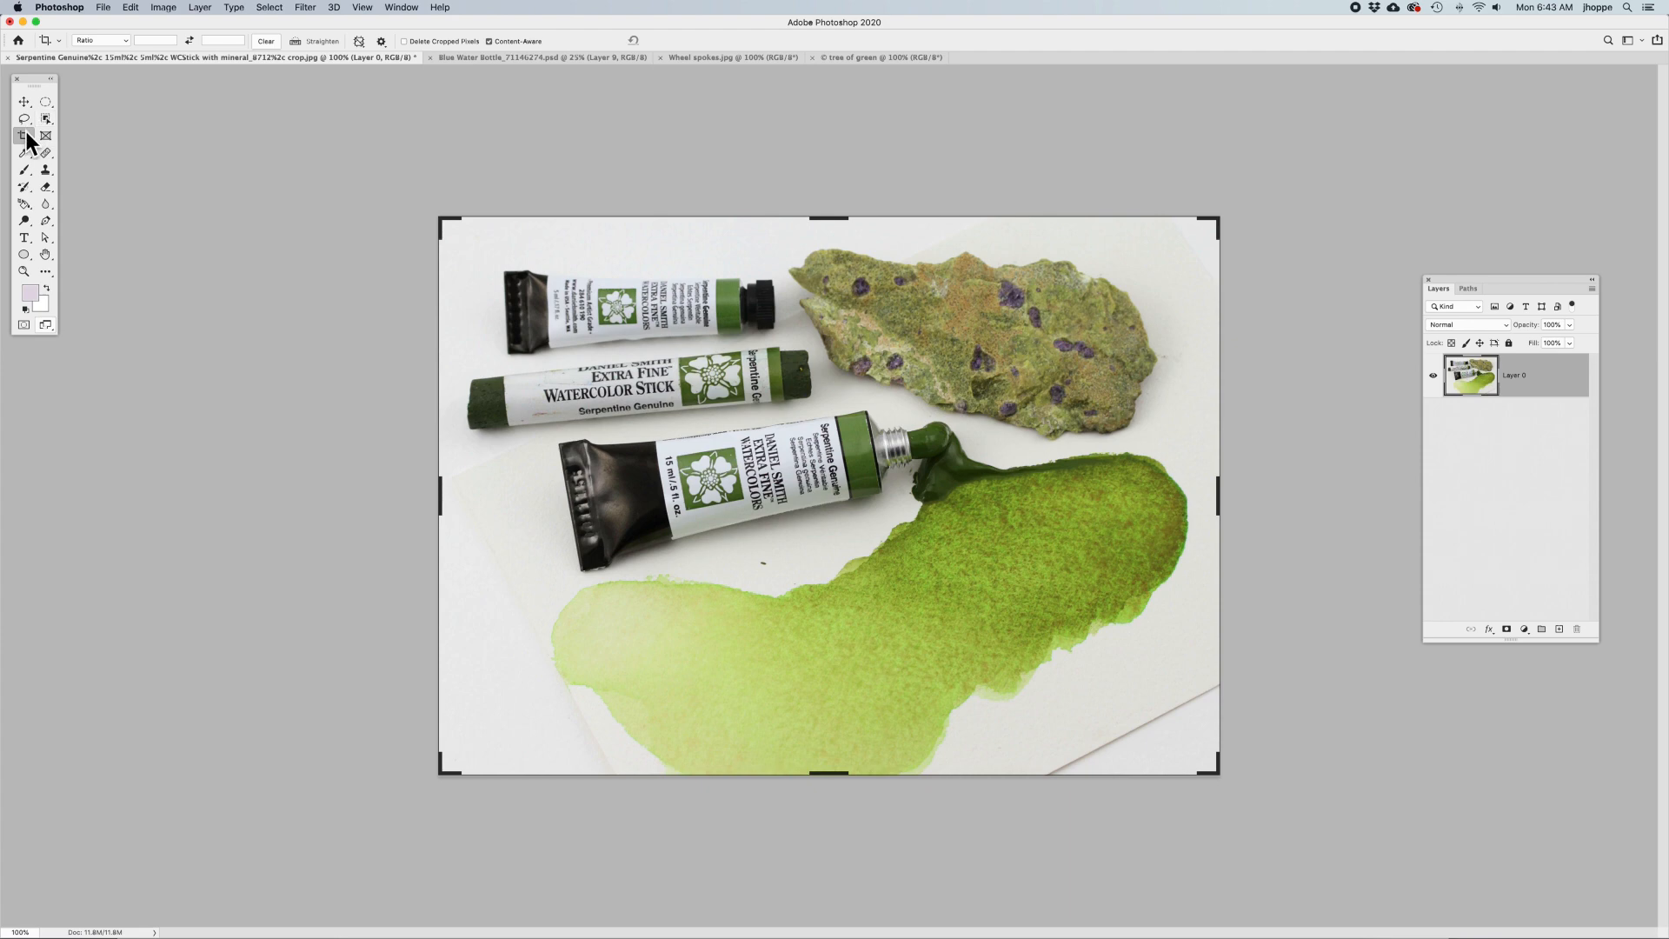
{"action": "left_click", "coordinate": [26, 132]}
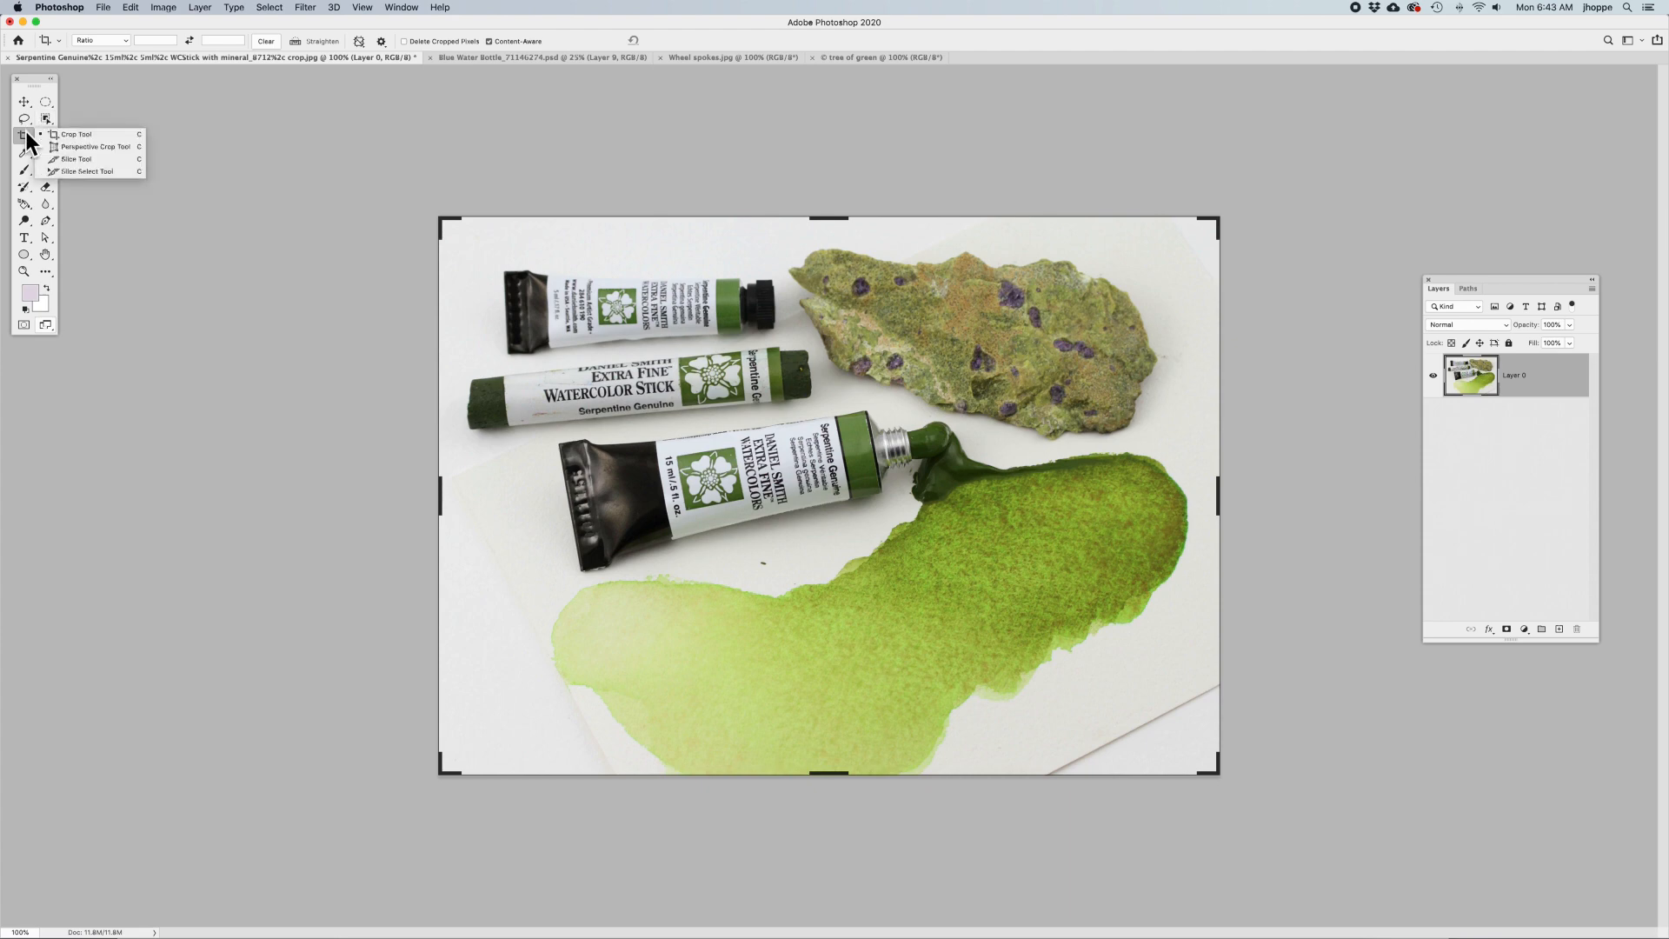
{"action": "left_click", "coordinate": [107, 134]}
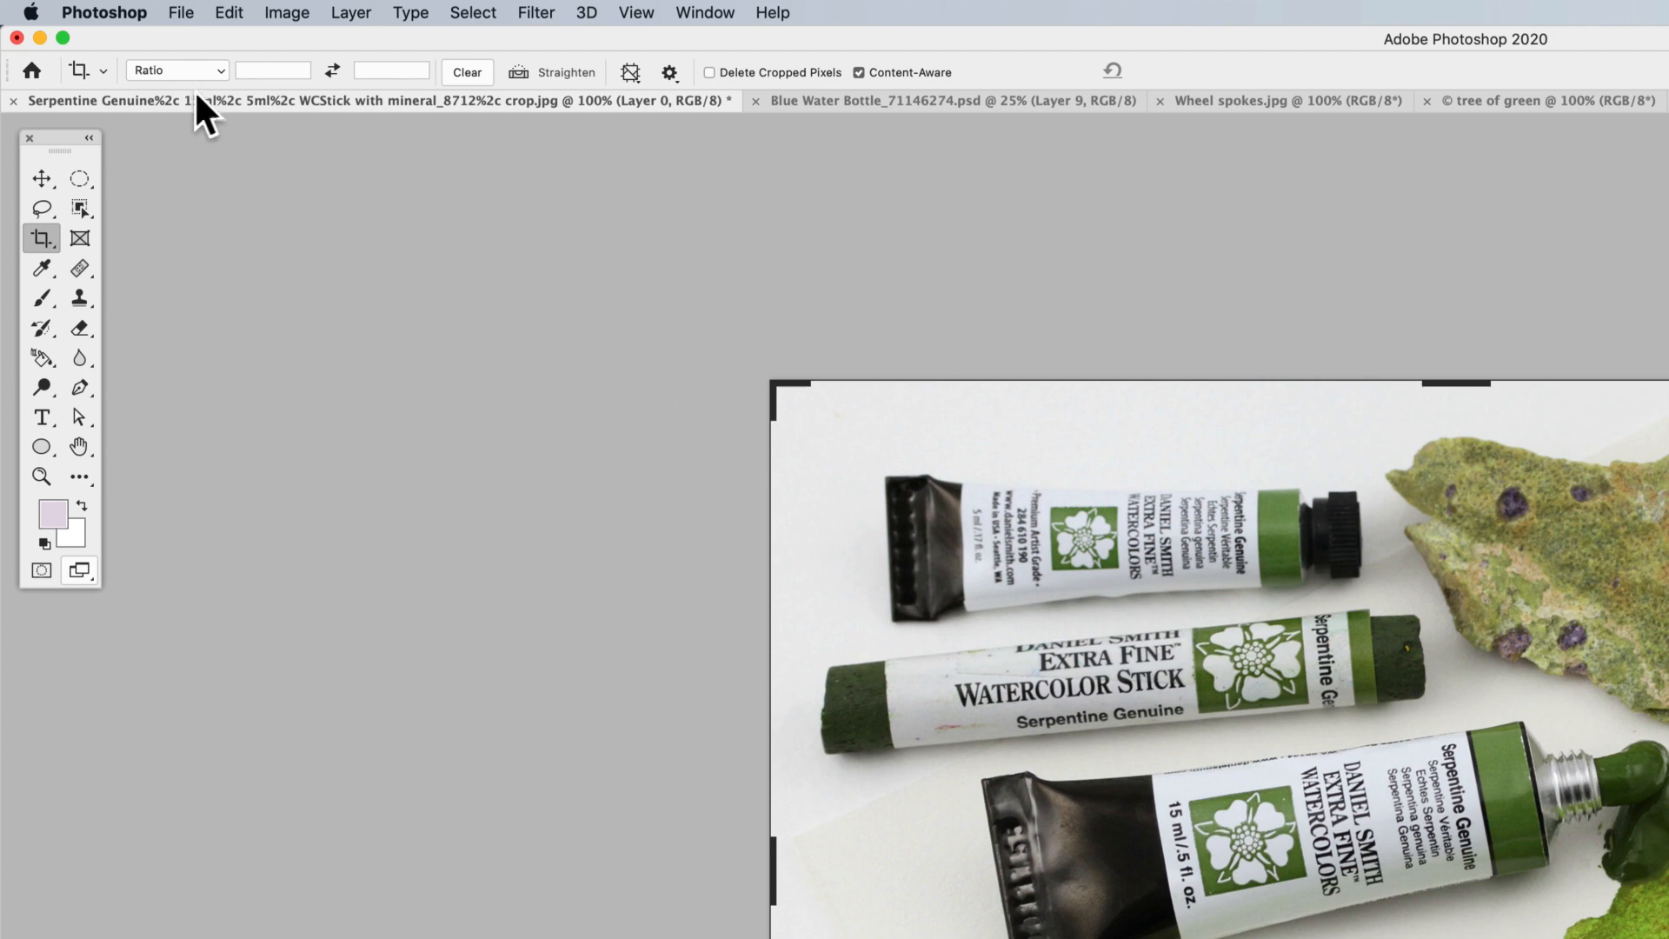
Step: Set the crop ratio to 5 : 7 and fit a smaller frame over the paint tubes
{"action": "left_click", "coordinate": [193, 66]}
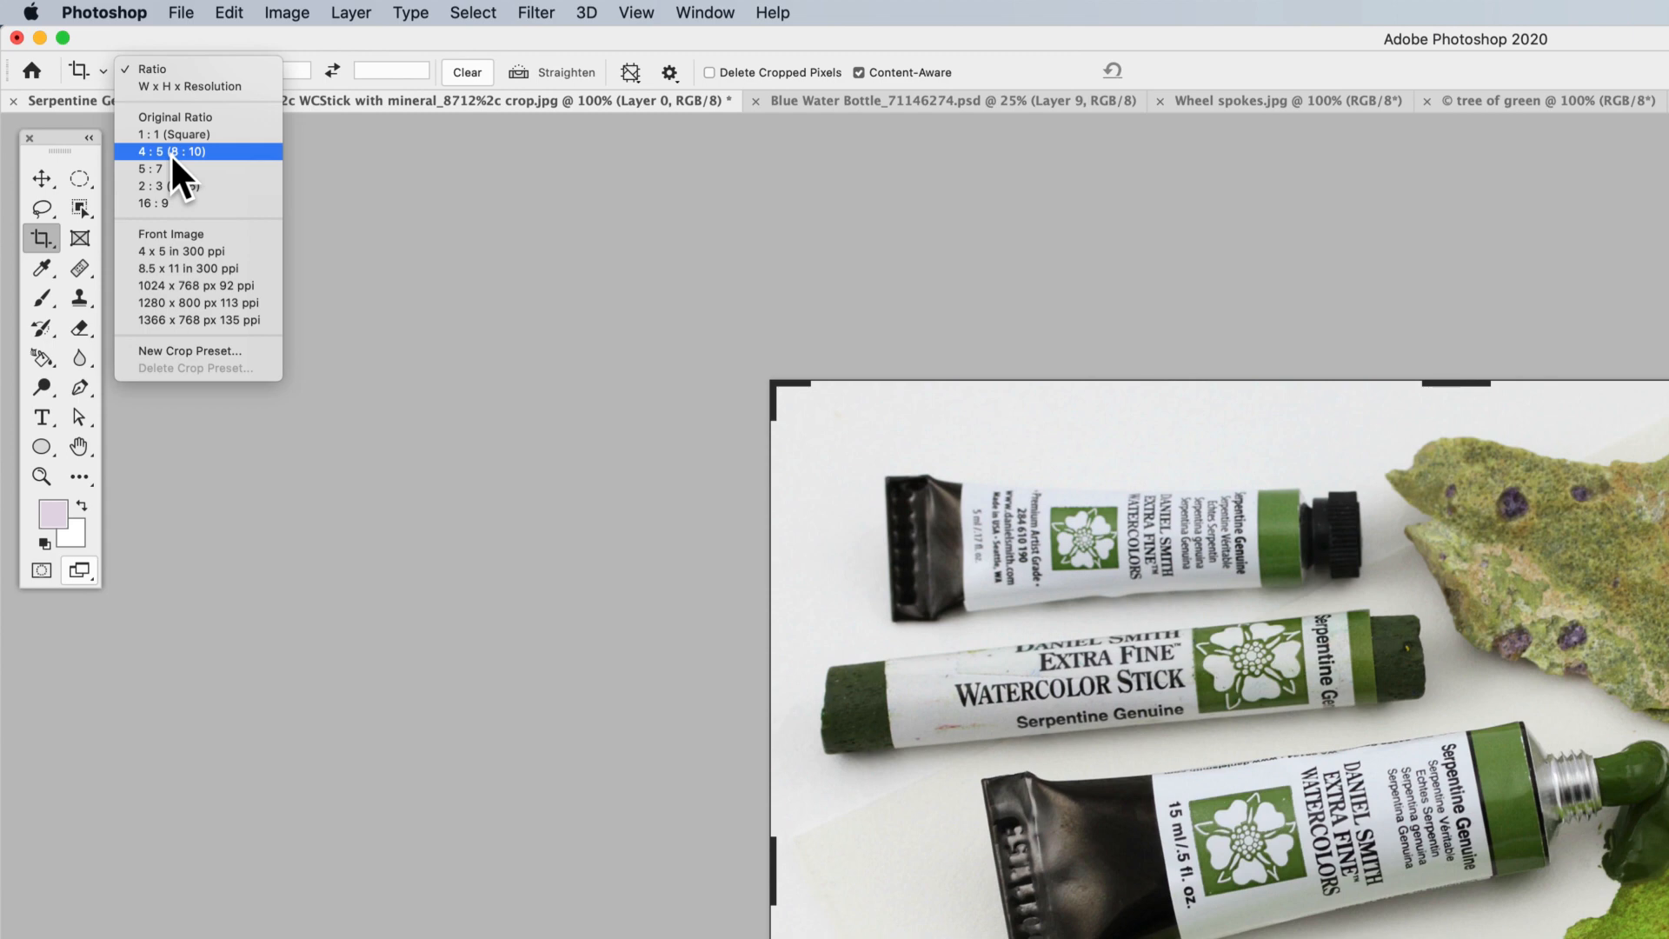
{"action": "left_click", "coordinate": [167, 72]}
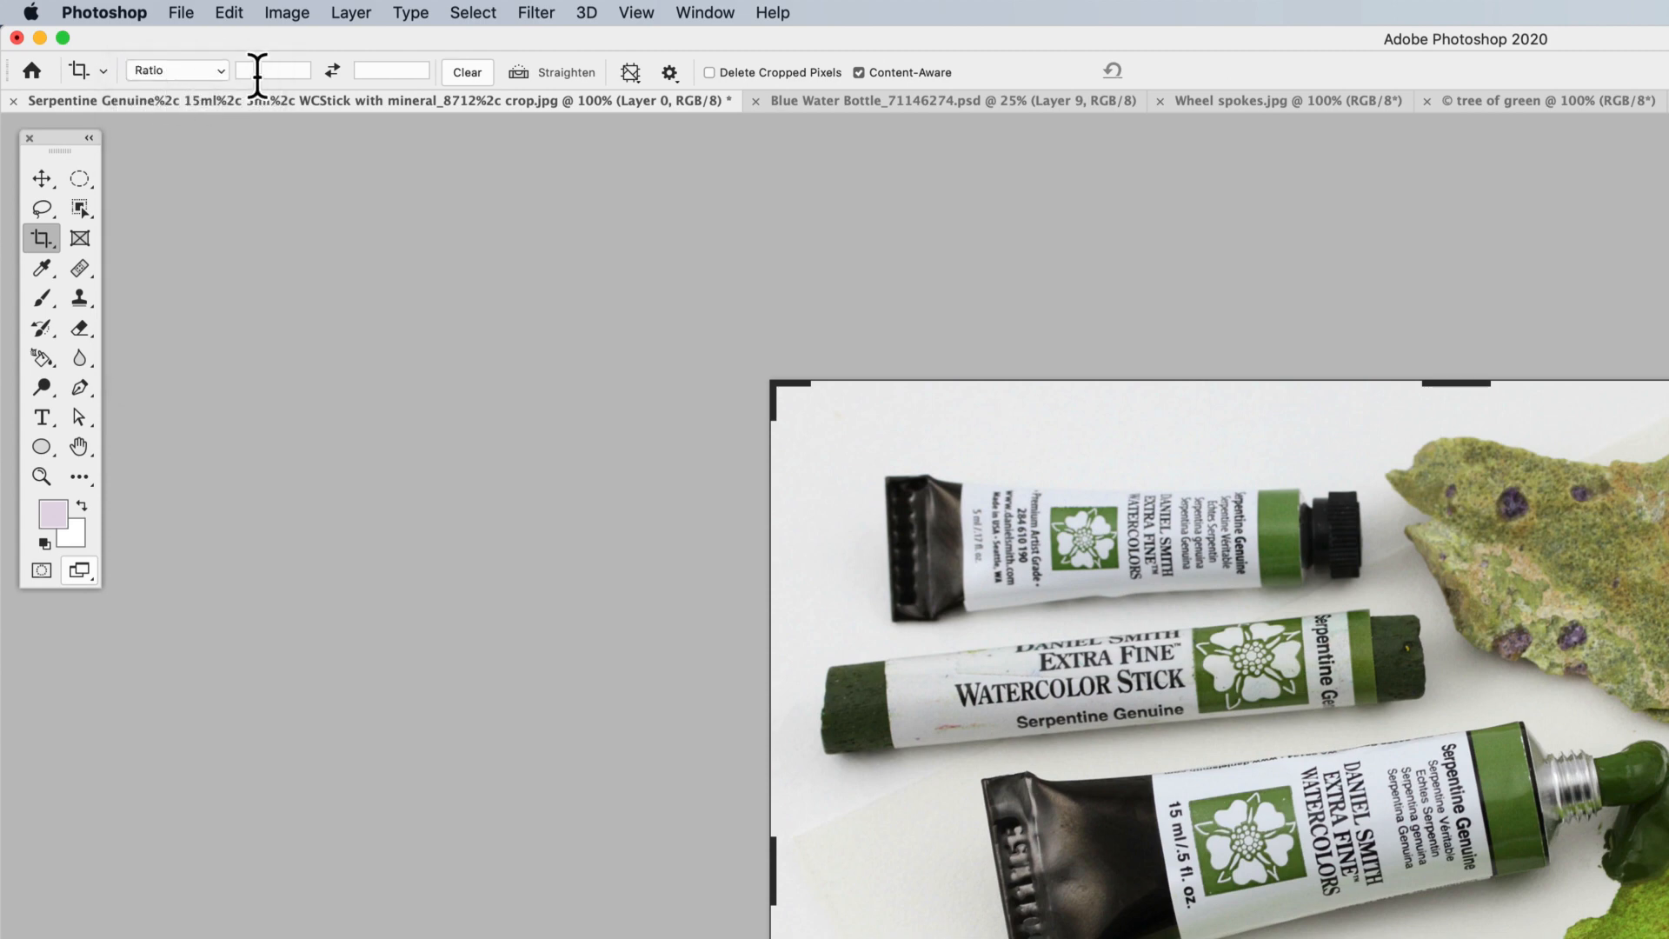
{"action": "left_click", "coordinate": [167, 63]}
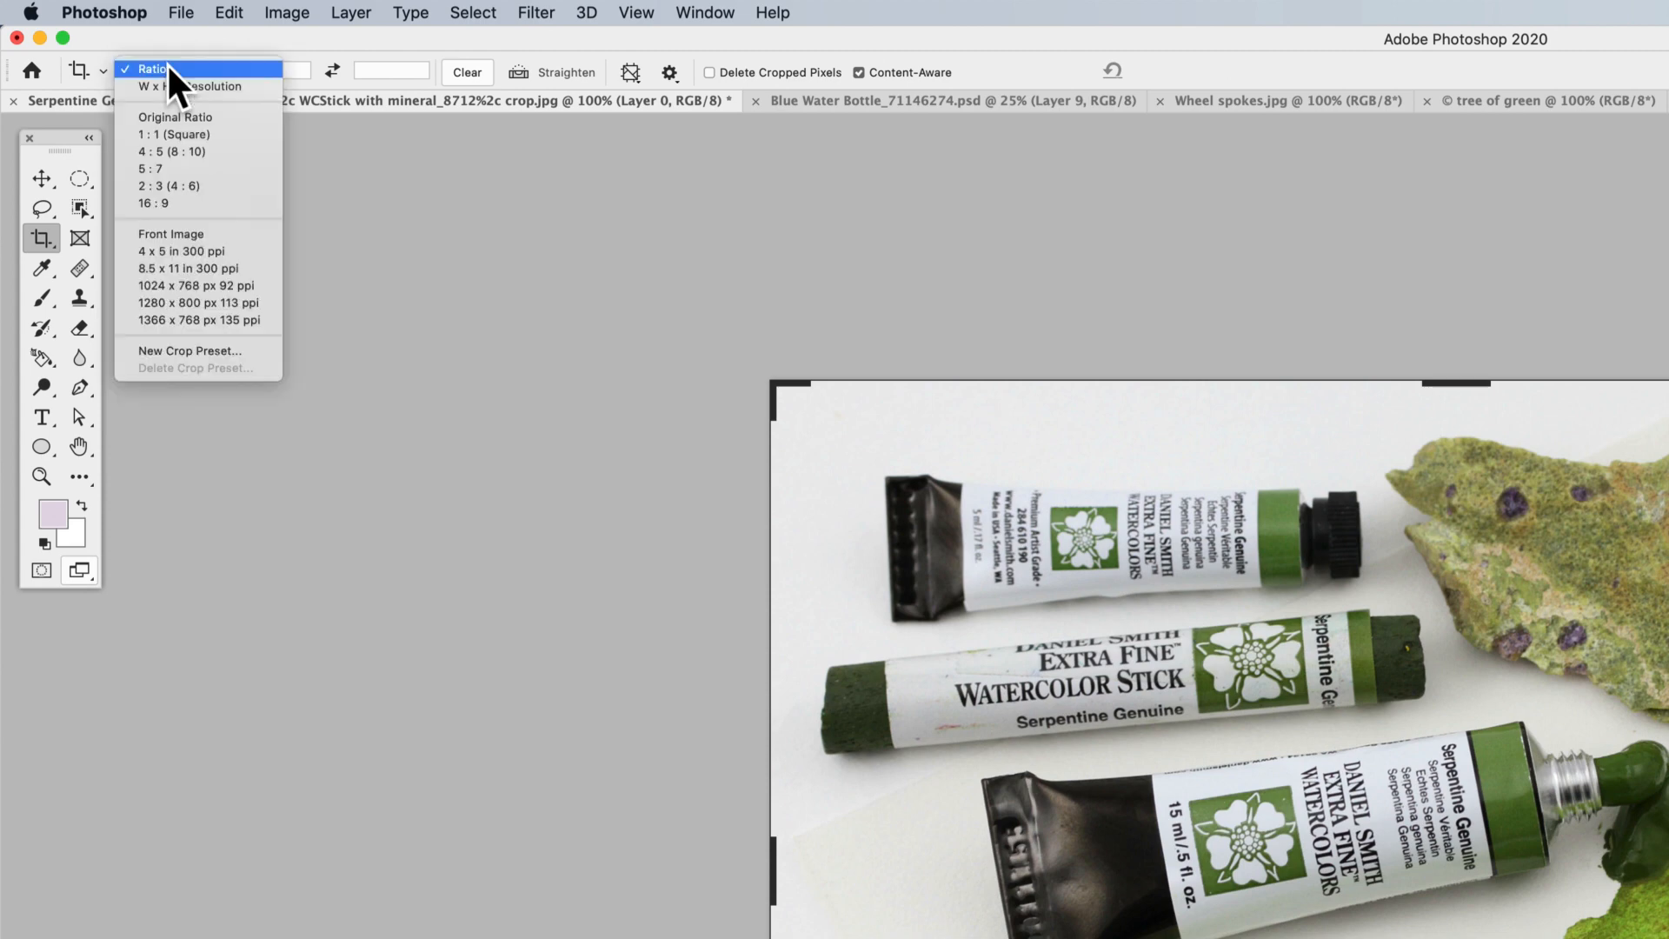
{"action": "left_click", "coordinate": [164, 168]}
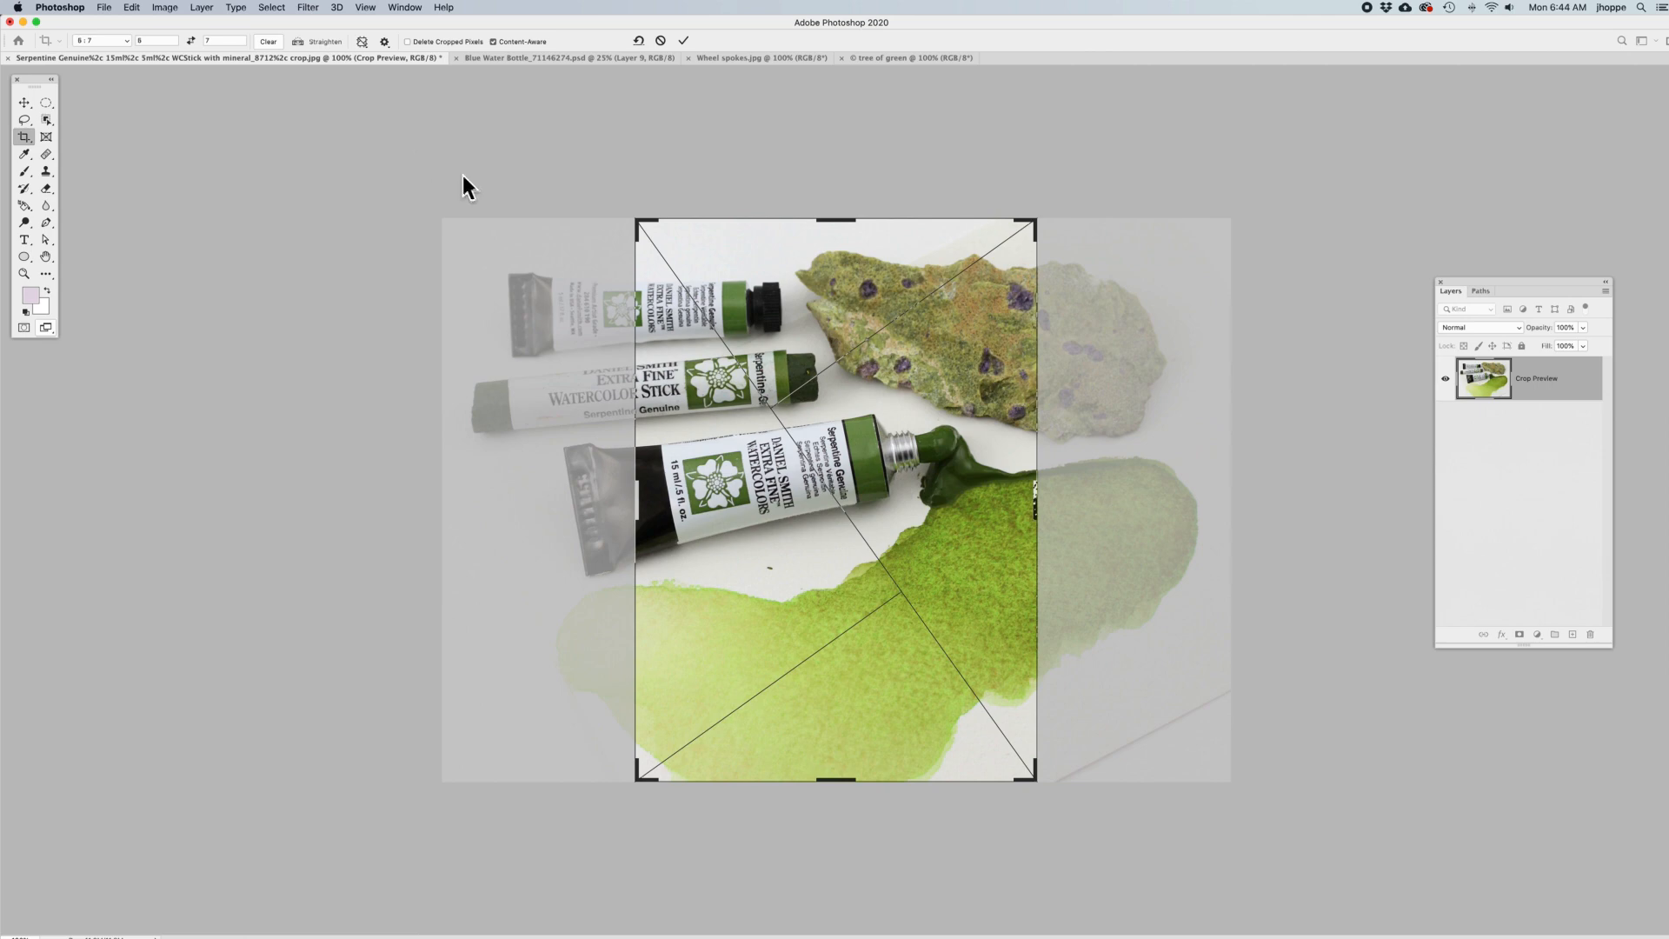
{"action": "left_click_drag", "start_coordinate": [632, 217], "coordinate": [678, 270]}
{"action": "mouse_move", "coordinate": [880, 404]}
{"action": "left_mouse_down"}
{"action": "mouse_move", "coordinate": [908, 452]}
{"action": "mouse_move", "coordinate": [972, 454]}
{"action": "left_mouse_up"}
{"action": "left_click_drag", "start_coordinate": [832, 421], "coordinate": [858, 421]}
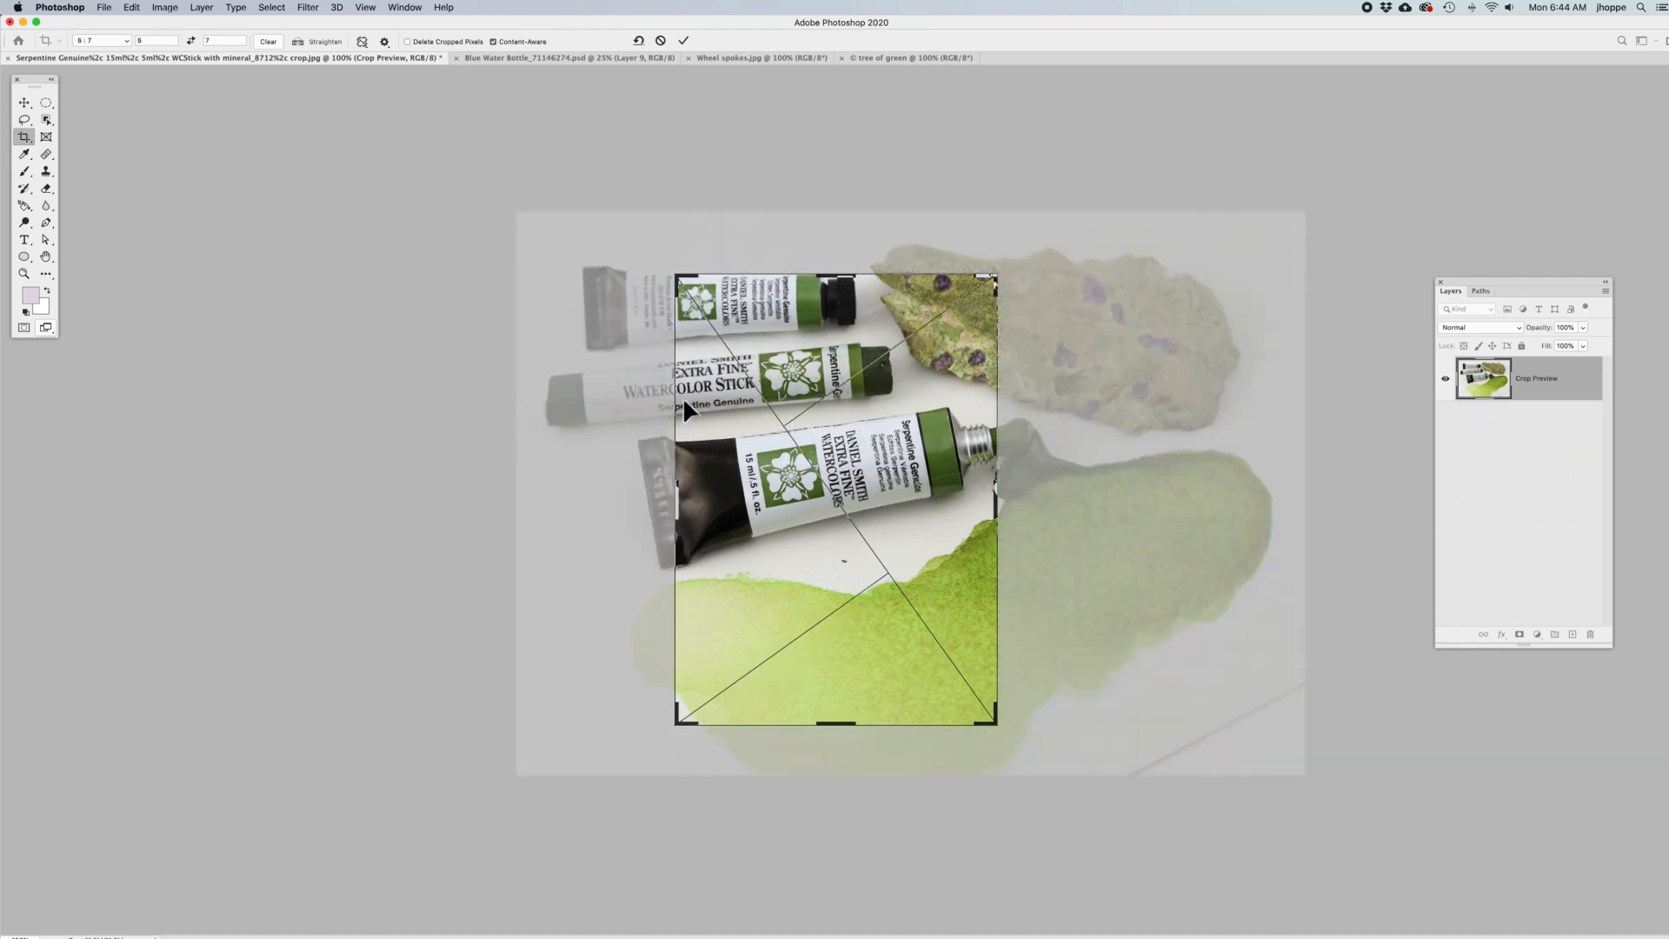
Step: Switch the crop ratio to 16 : 9 and enlarge the frame around the large tube, mineral and green swatch
{"action": "left_click", "coordinate": [102, 40]}
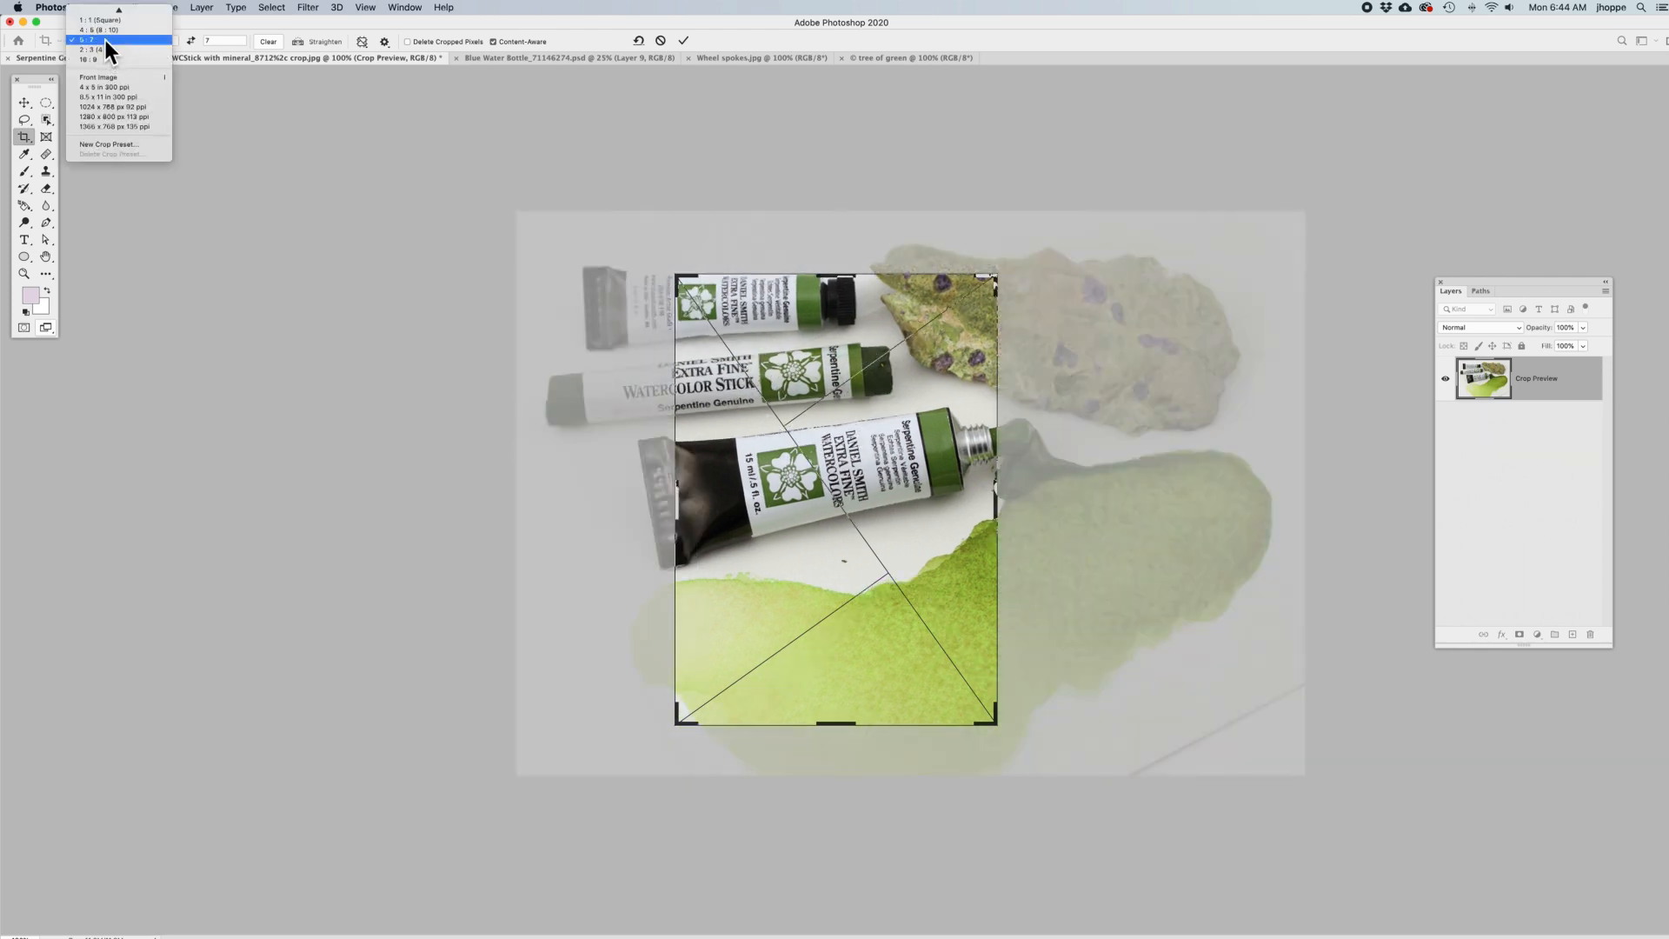
{"action": "left_click", "coordinate": [108, 58]}
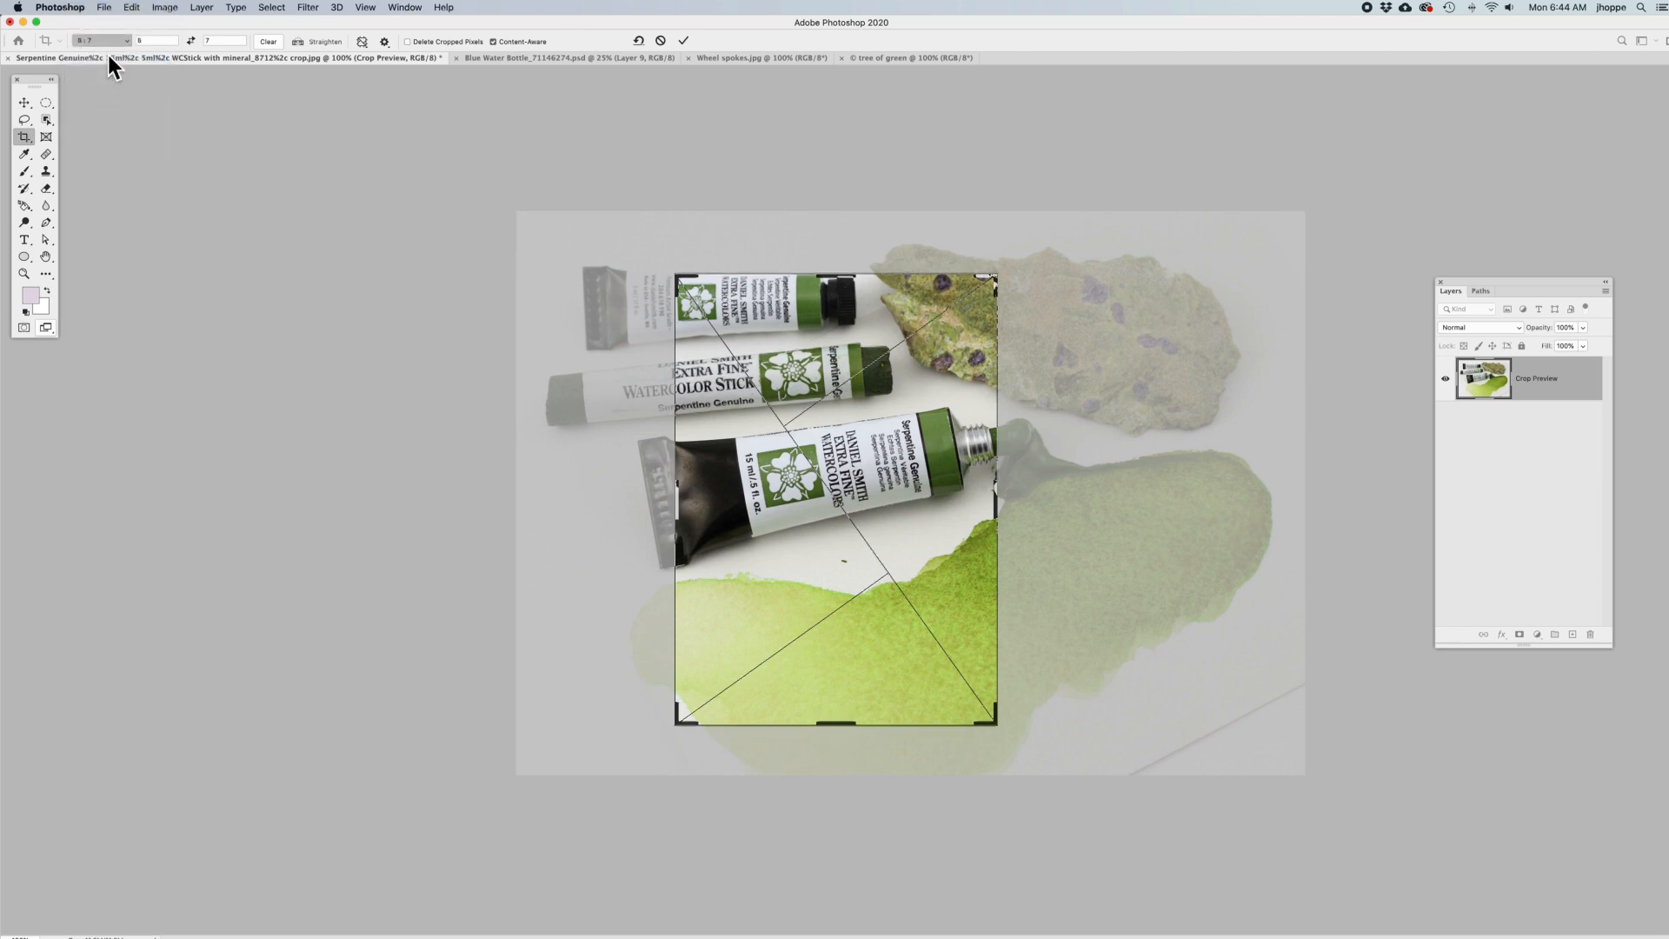
{"action": "left_click_drag", "start_coordinate": [673, 405], "coordinate": [611, 373]}
{"action": "left_click_drag", "start_coordinate": [811, 445], "coordinate": [718, 457]}
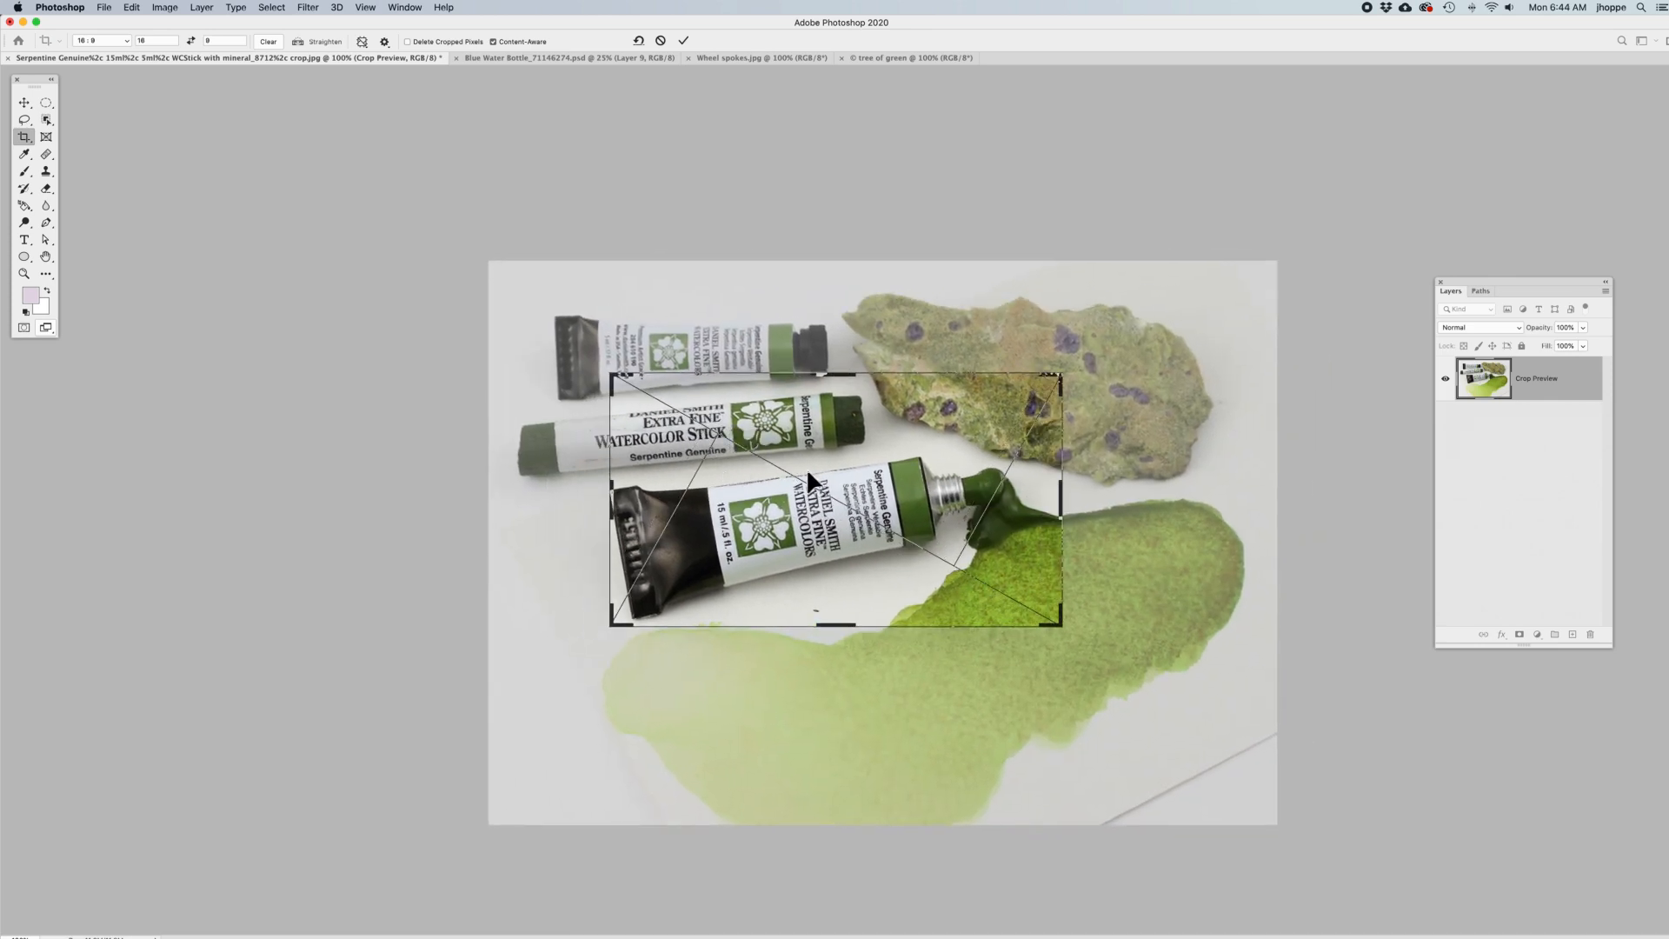
{"action": "left_click_drag", "start_coordinate": [1055, 619], "coordinate": [1139, 673]}
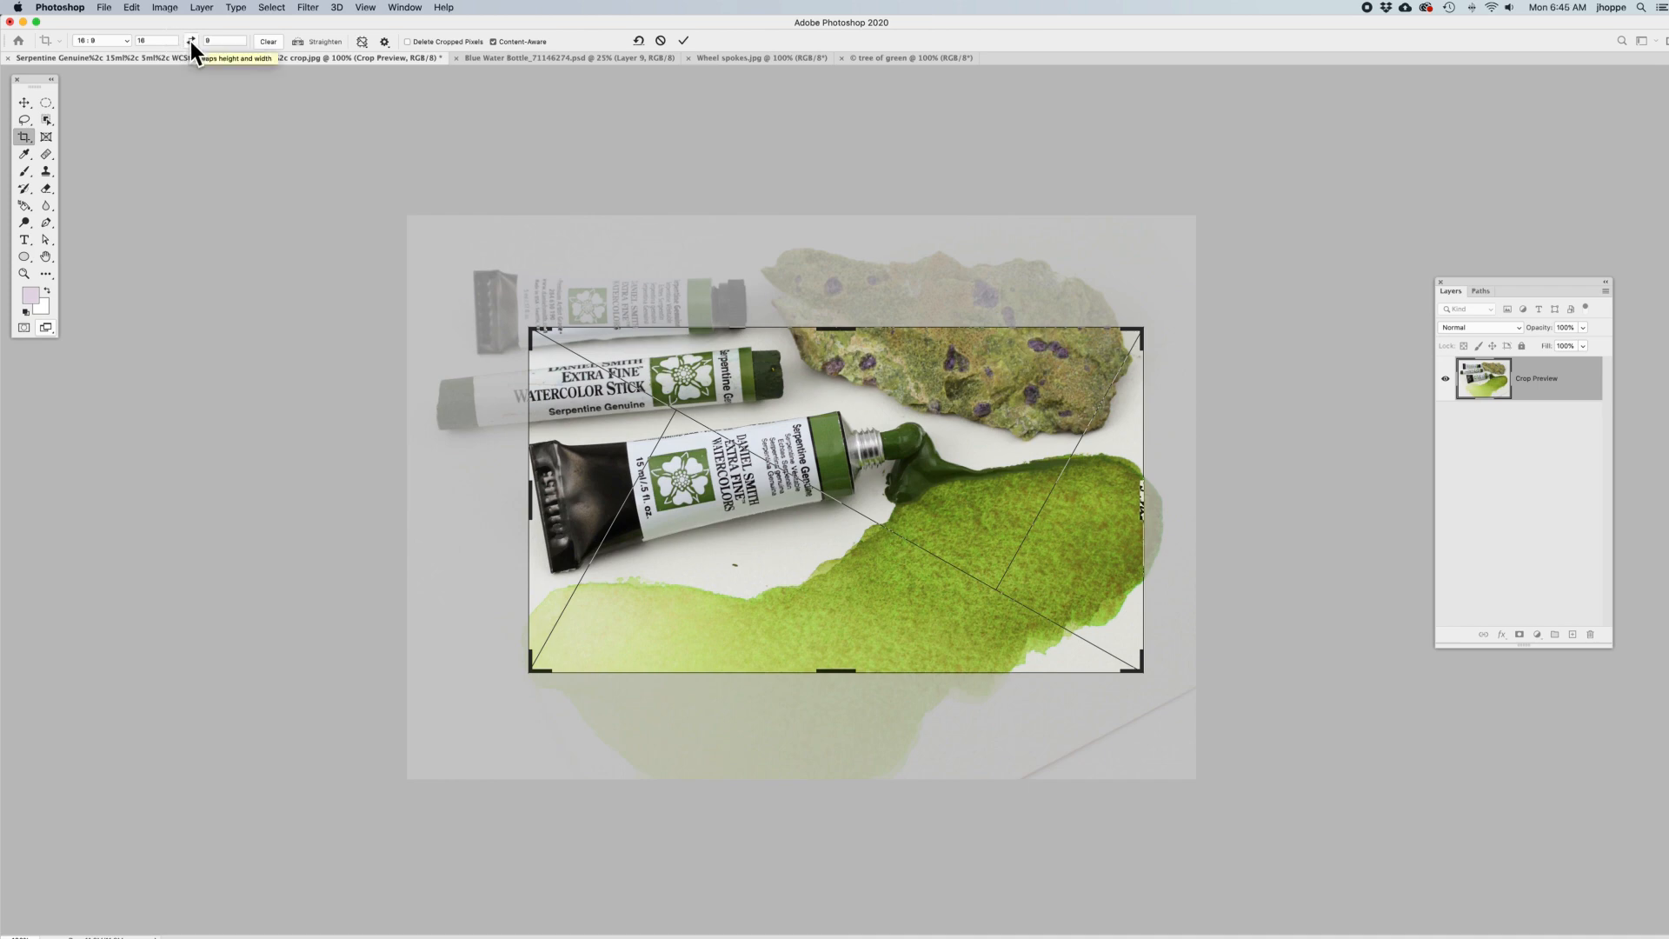
Step: Clear the aspect ratio values and switch the crop sizing to W x H x Resolution
{"action": "left_click", "coordinate": [273, 44]}
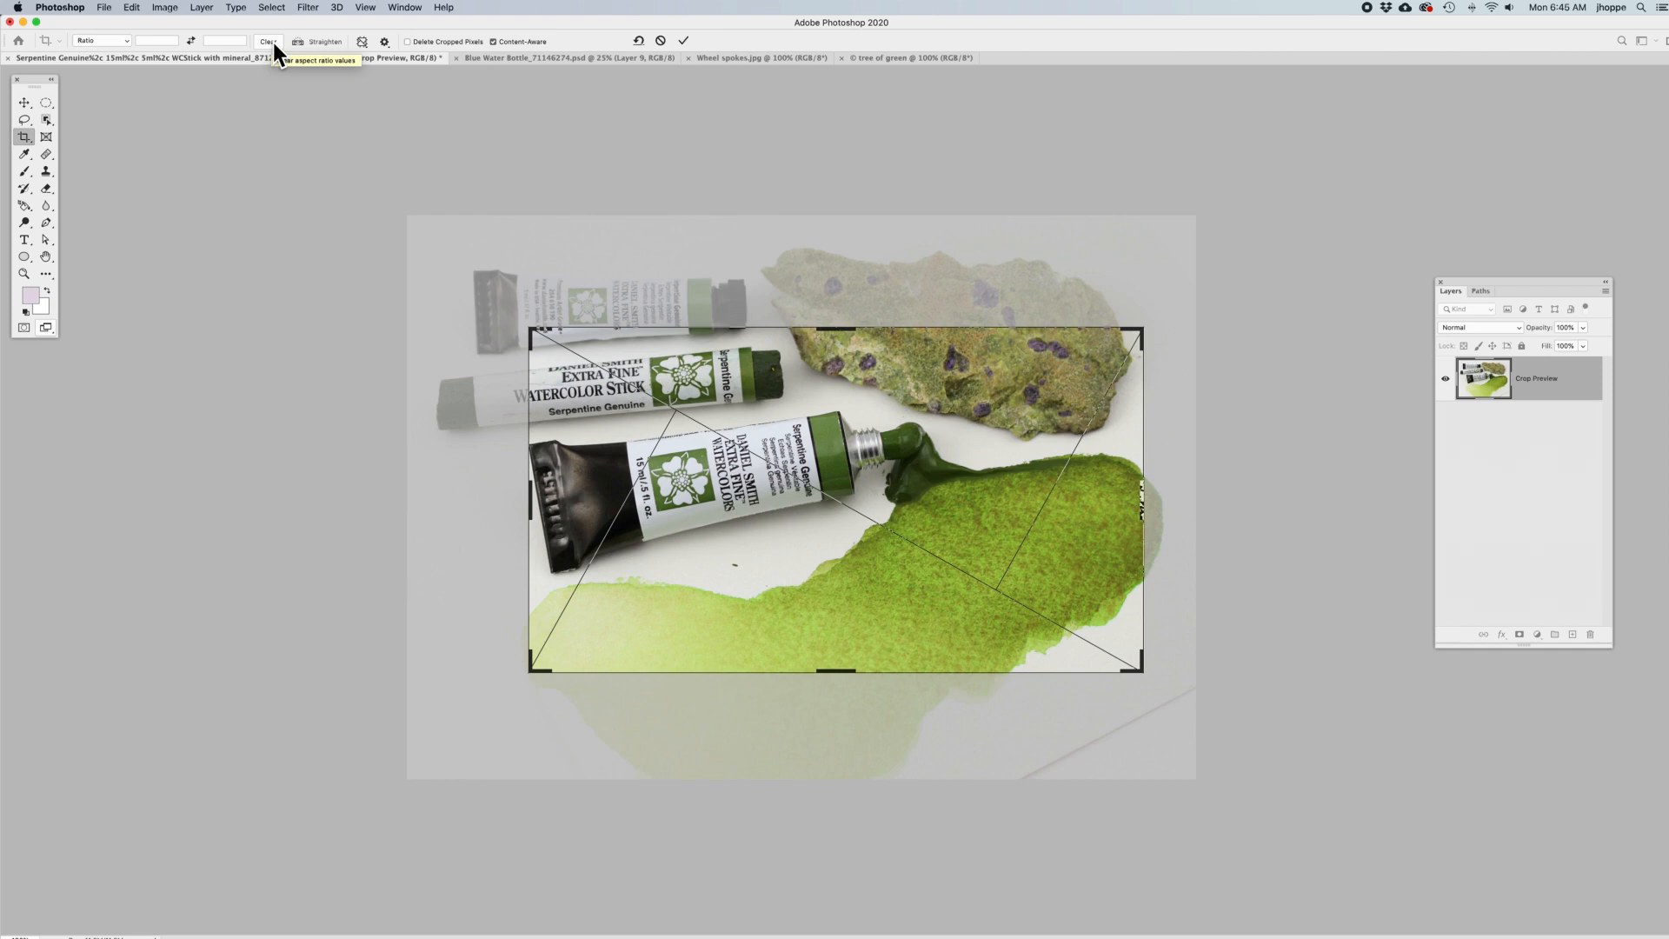
{"action": "left_click", "coordinate": [111, 42]}
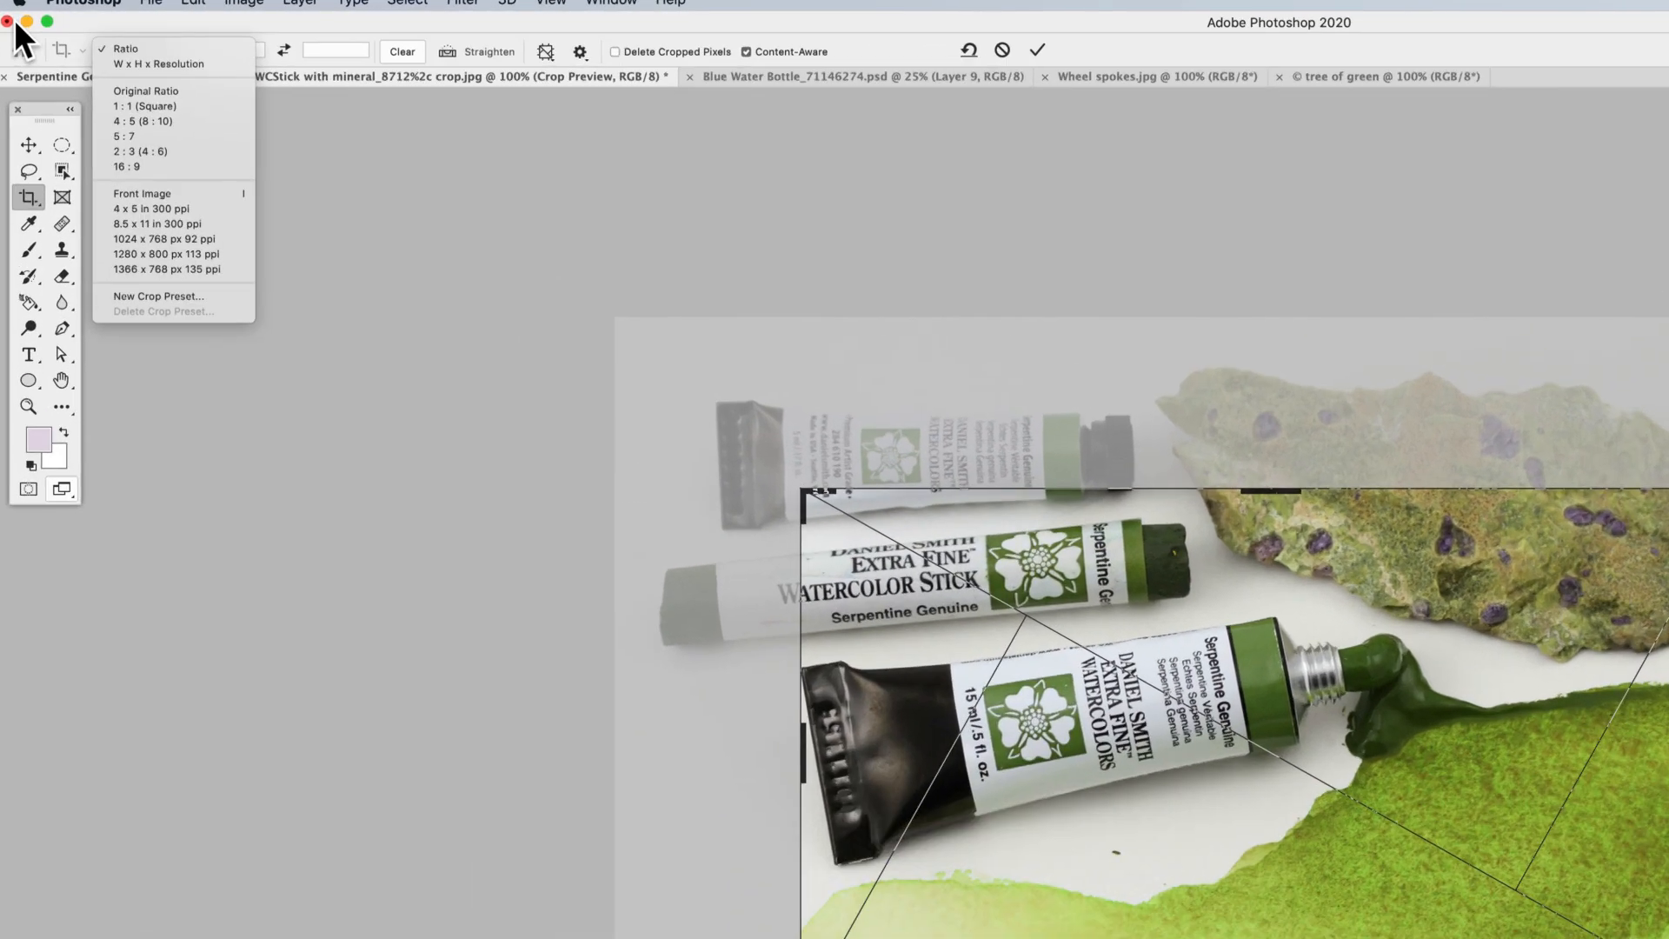
{"action": "left_click", "coordinate": [134, 58]}
Step: Set the crop size to 750 px wide by 480 px high at 72 px/in
{"action": "left_click_drag", "start_coordinate": [248, 52], "coordinate": [200, 52]}
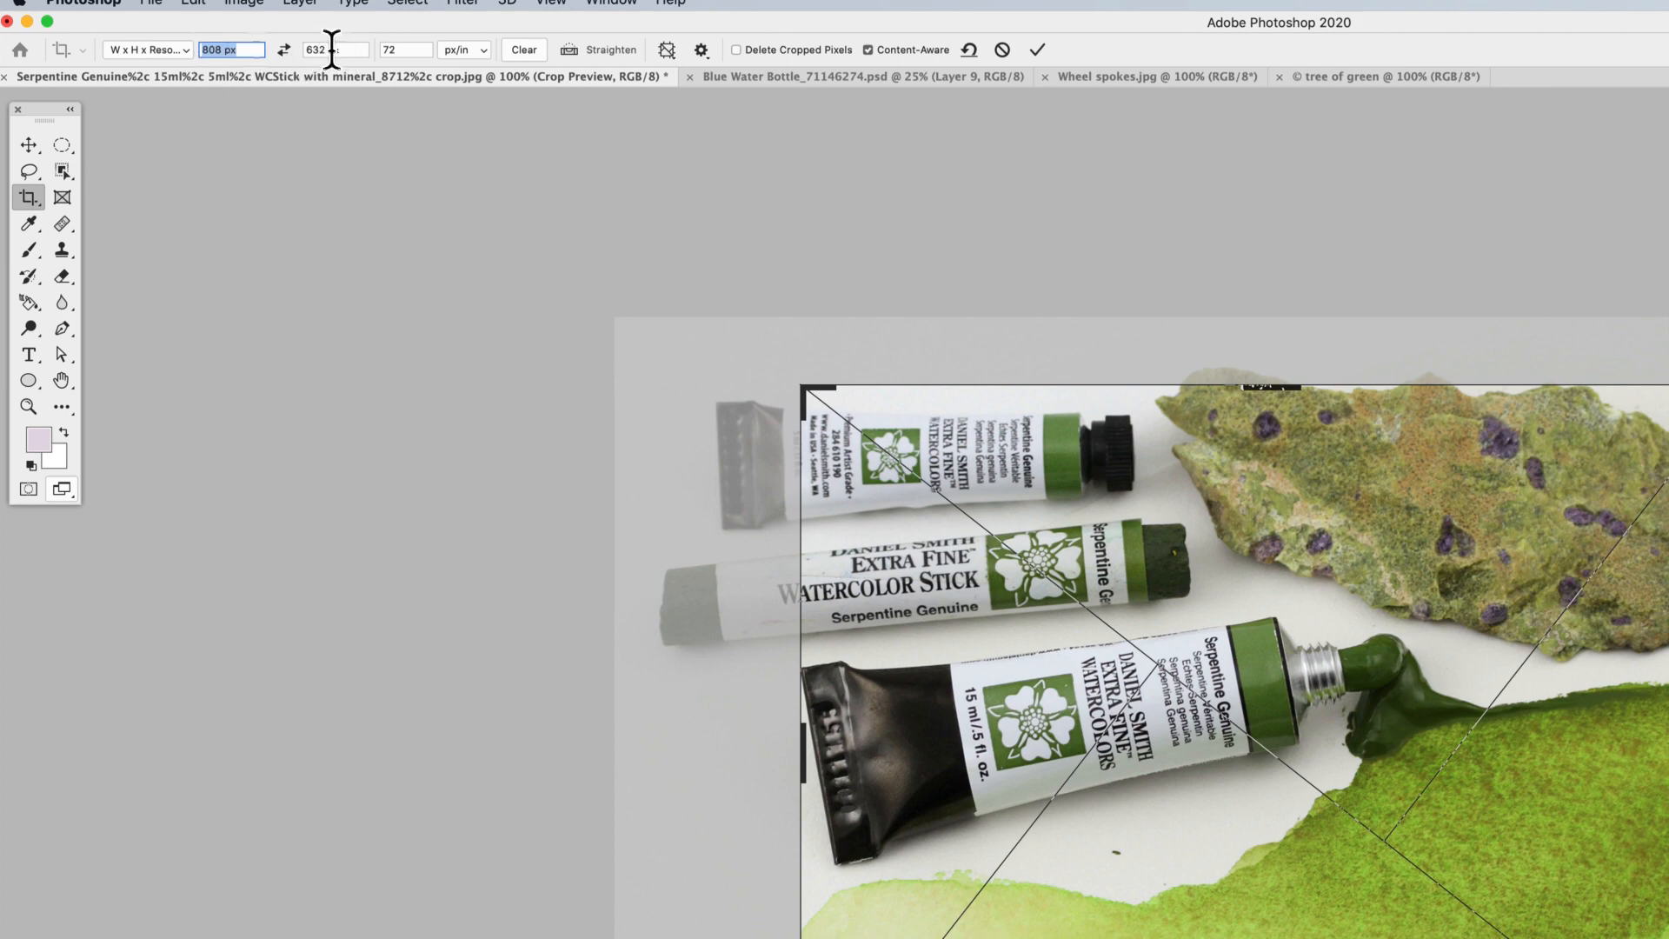
{"action": "mouse_move", "coordinate": [360, 49]}
{"action": "left_mouse_down"}
{"action": "mouse_move", "coordinate": [303, 45]}
{"action": "mouse_move", "coordinate": [357, 44]}
{"action": "left_mouse_up"}
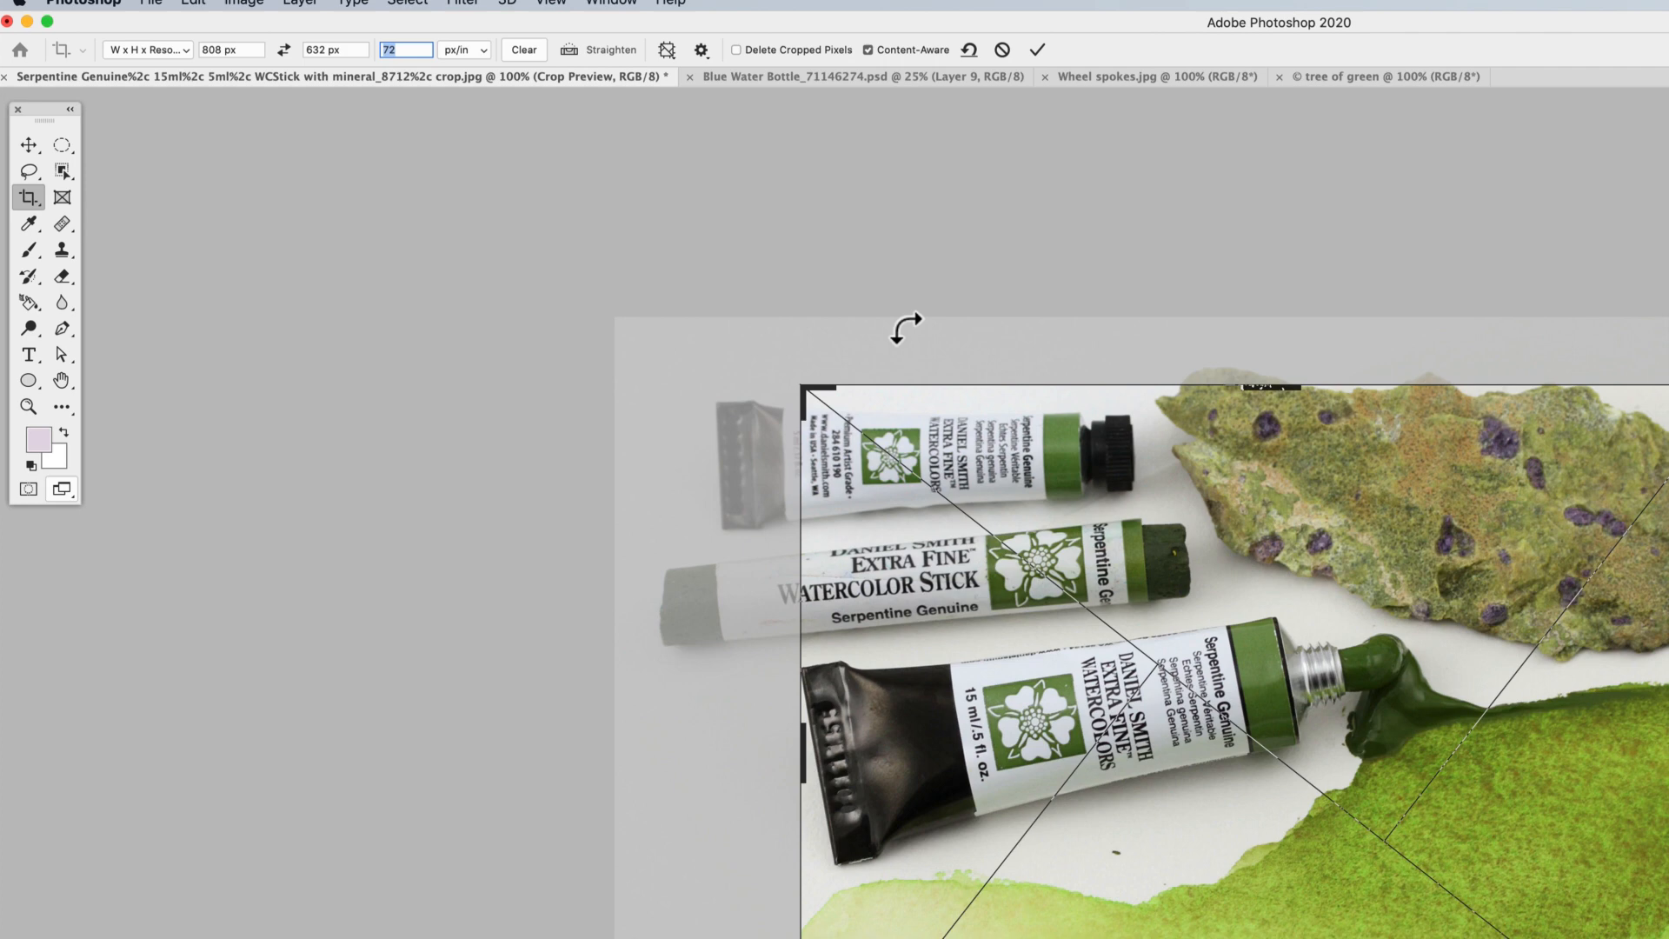
{"action": "left_click", "coordinate": [245, 50]}
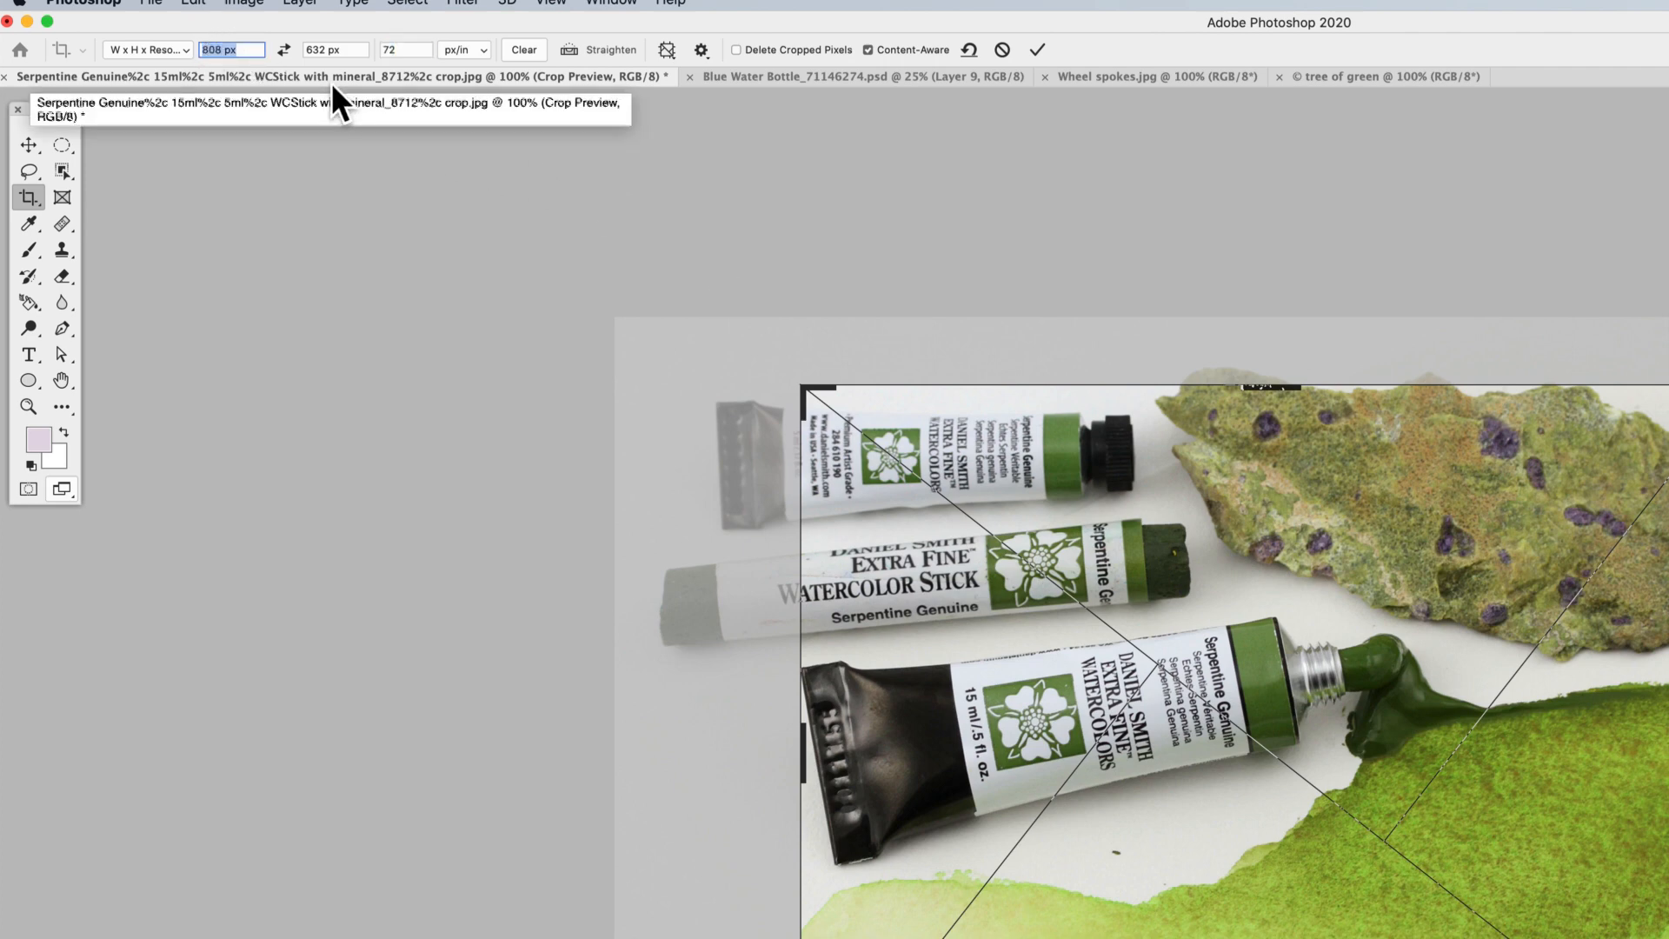
{"action": "type", "text": "750"}
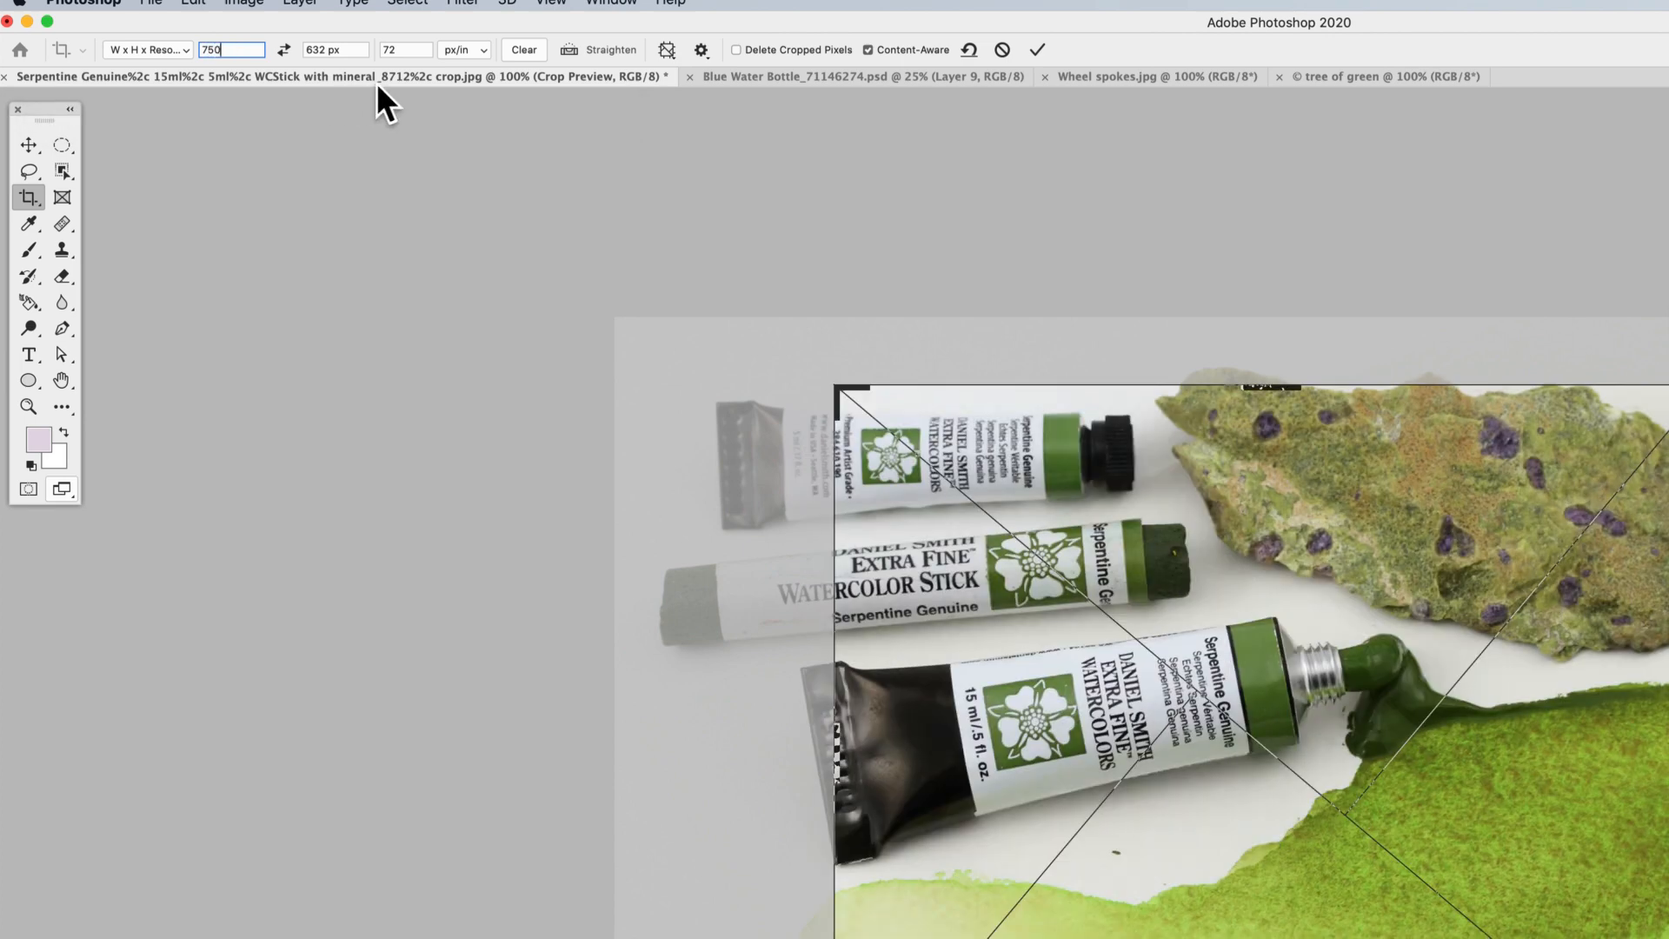
{"action": "key", "text": "Tab"}
{"action": "type", "text": "480"}
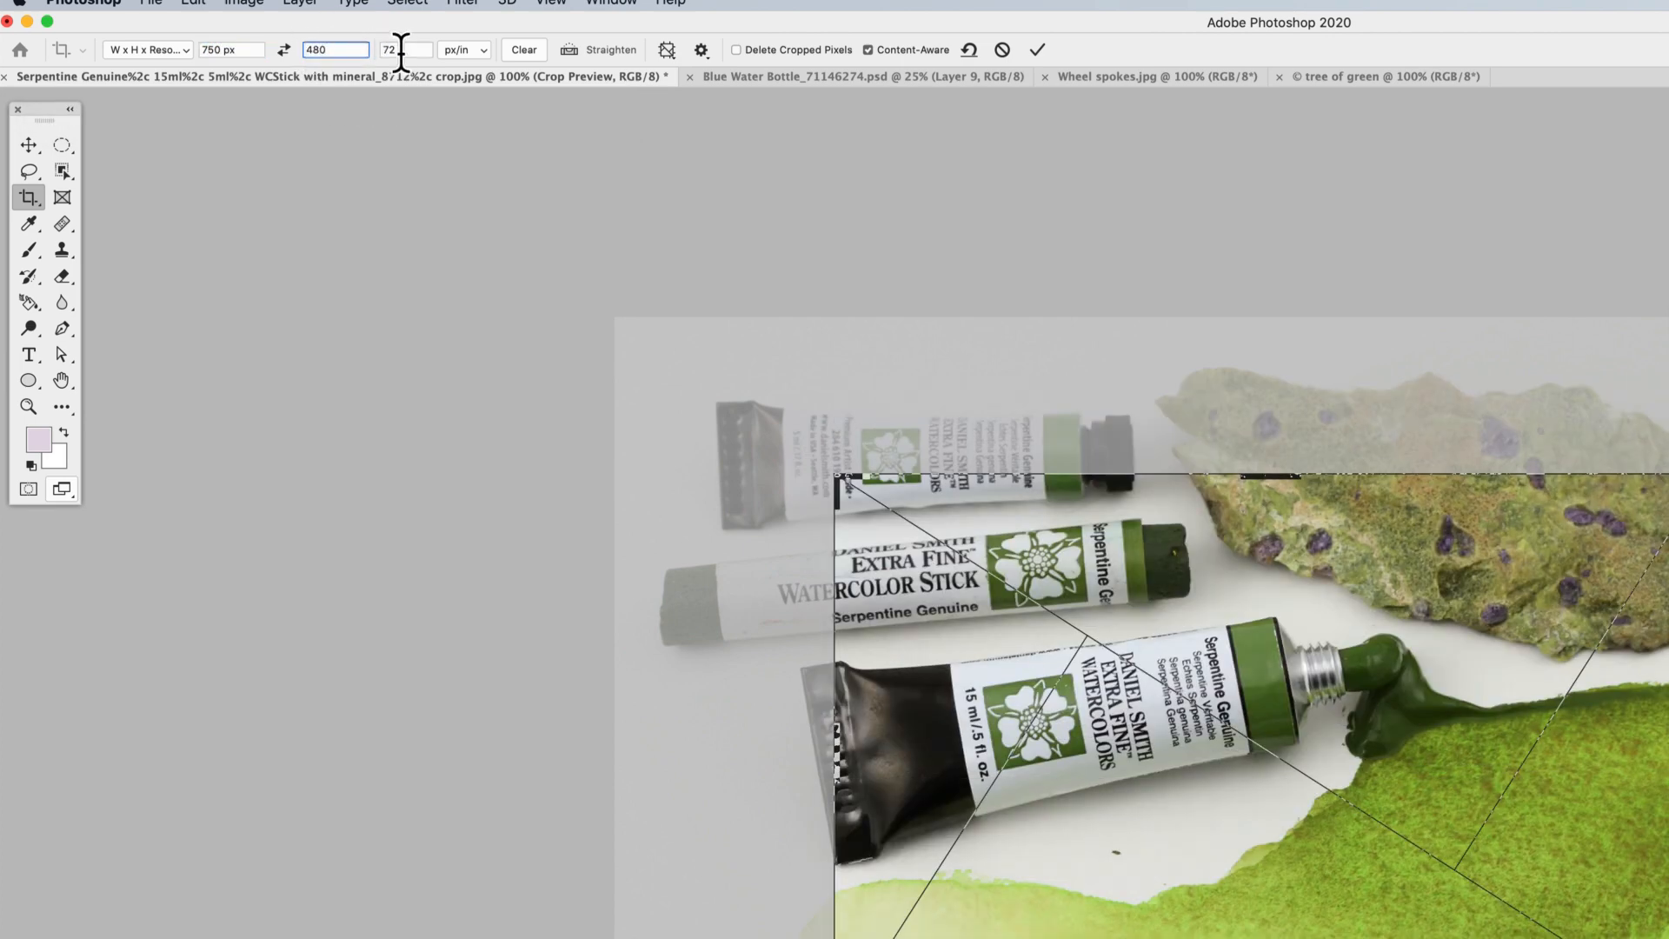
{"action": "key", "text": "Tab"}
{"action": "left_click", "coordinate": [458, 51]}
{"action": "left_click", "coordinate": [481, 50]}
{"action": "left_click", "coordinate": [397, 50]}
{"action": "left_click_drag", "start_coordinate": [397, 50], "coordinate": [422, 51]}
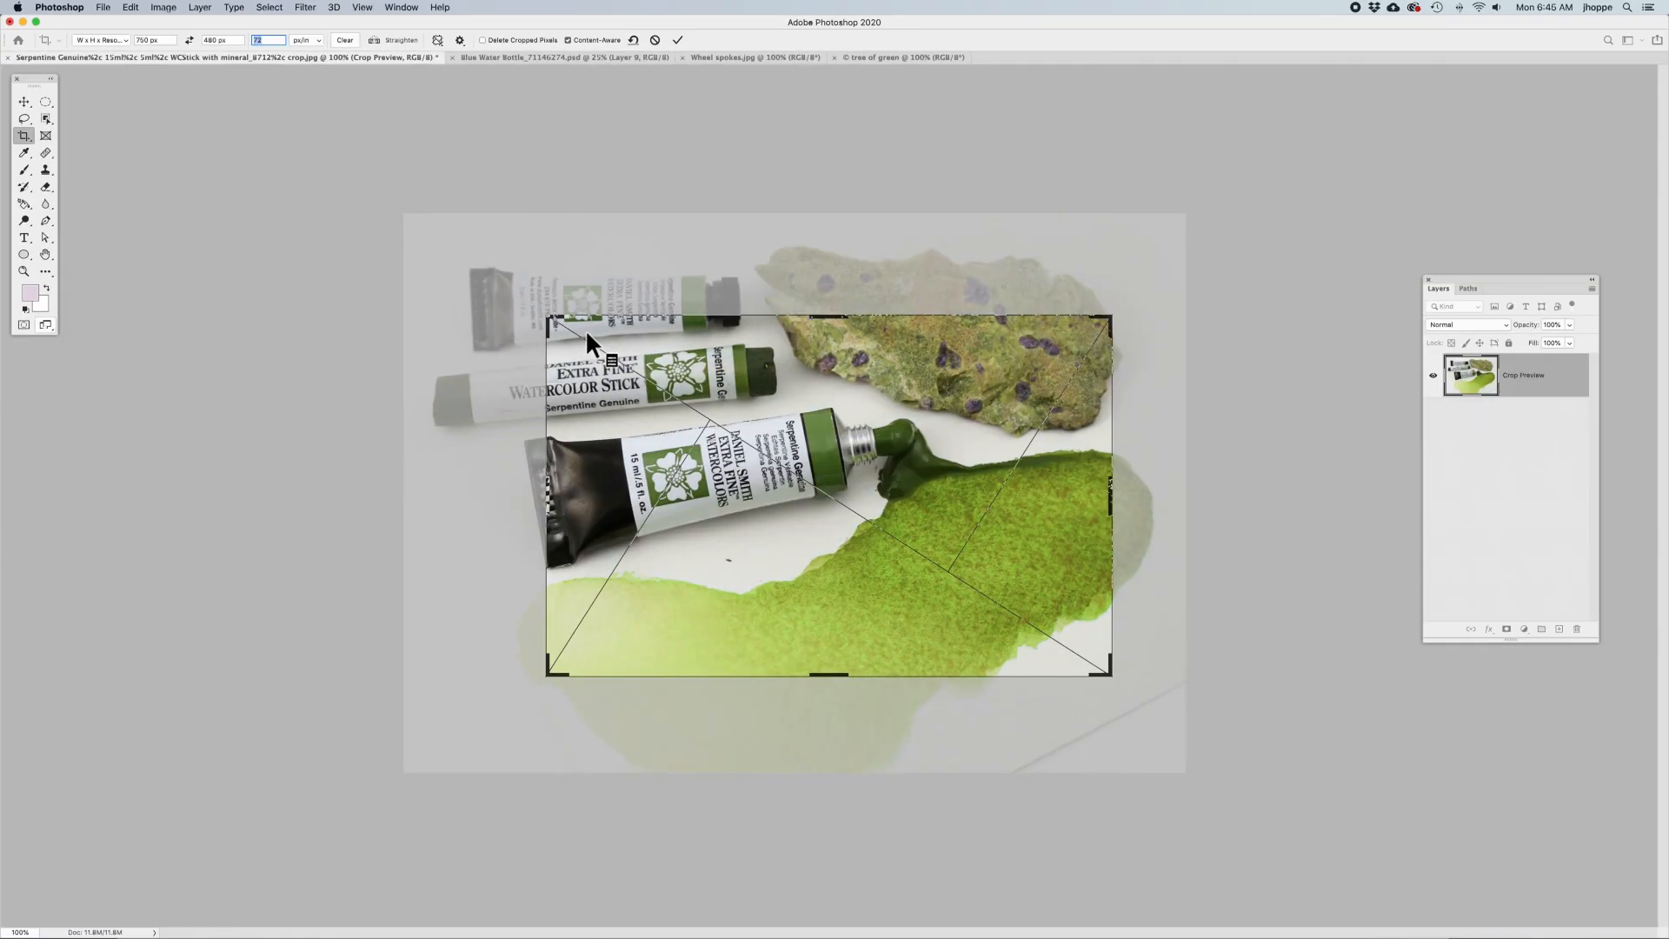
Step: Enlarge the crop frame, reposition the photo to include all the tubes, and apply the crop
{"action": "mouse_move", "coordinate": [539, 308]}
{"action": "left_mouse_down"}
{"action": "mouse_move", "coordinate": [474, 252]}
{"action": "mouse_move", "coordinate": [511, 293]}
{"action": "left_mouse_up"}
{"action": "left_click_drag", "start_coordinate": [1147, 698], "coordinate": [1172, 716]}
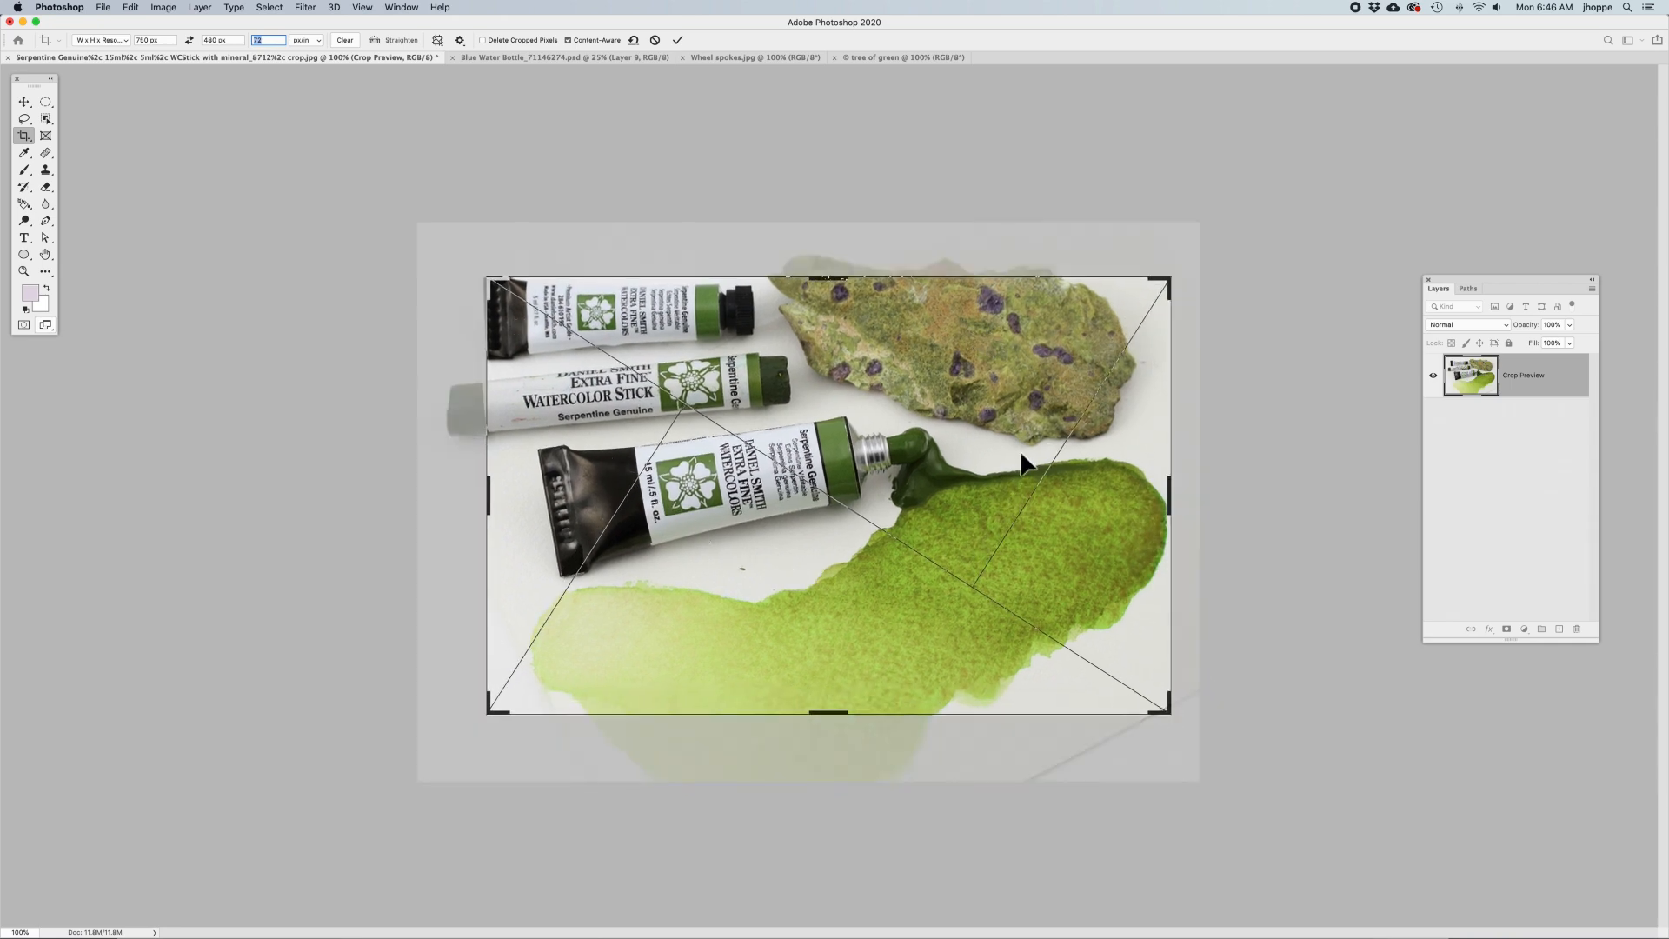
{"action": "left_click", "coordinate": [166, 39]}
{"action": "left_click", "coordinate": [210, 38]}
{"action": "left_click", "coordinate": [266, 39]}
{"action": "right_click", "coordinate": [861, 473]}
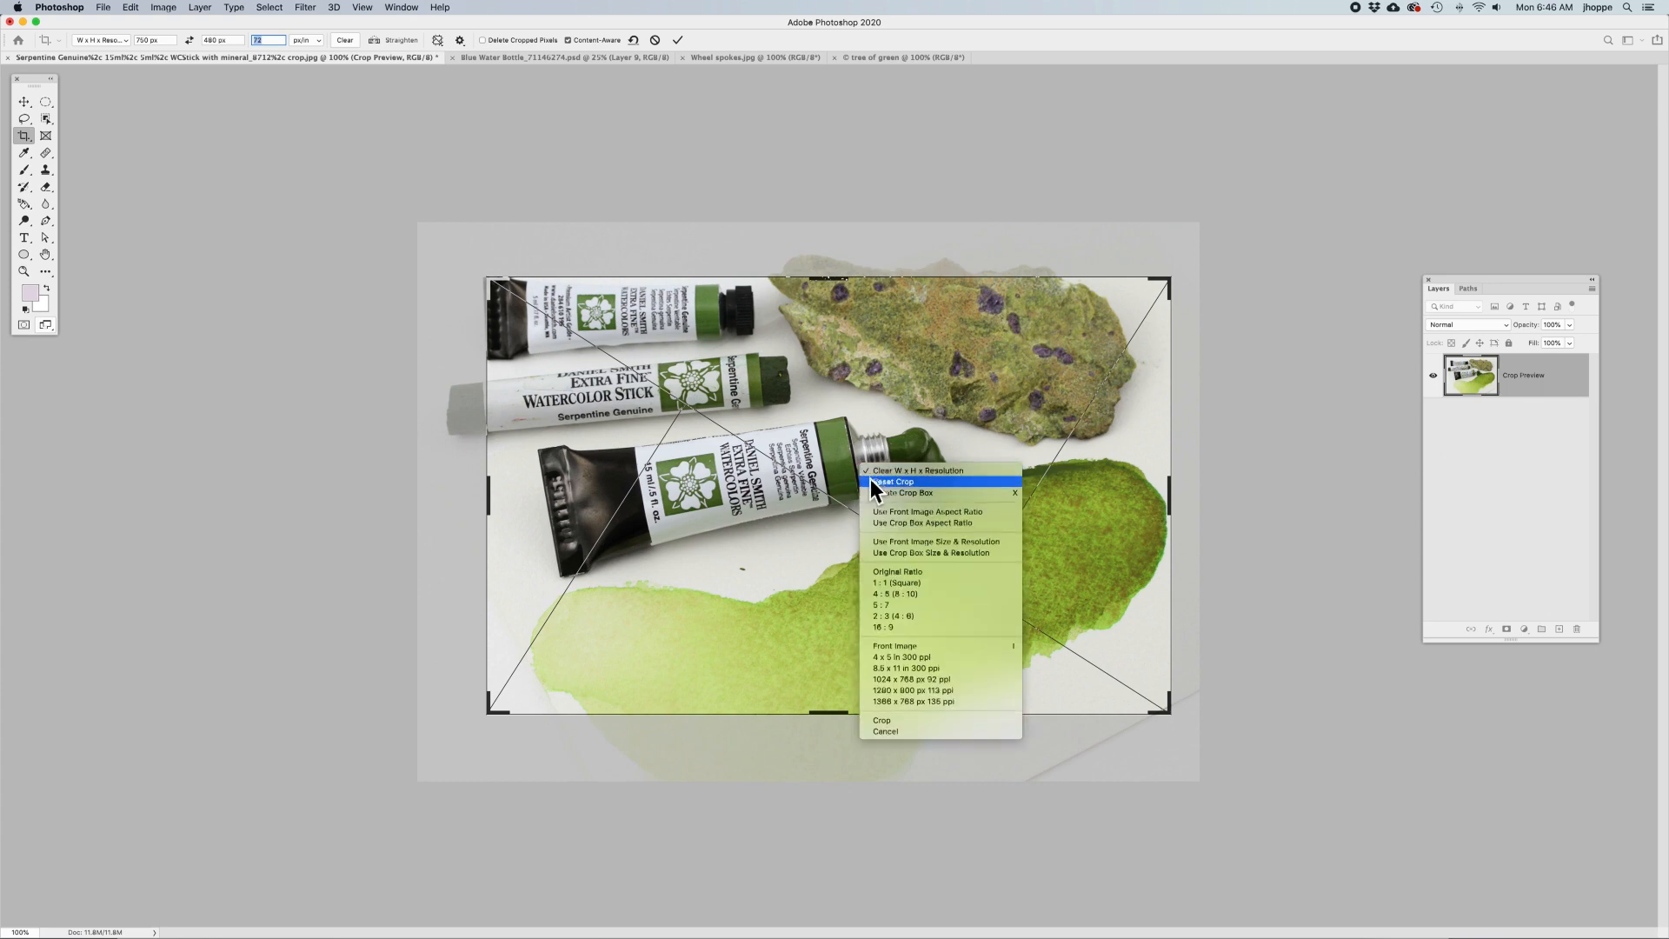
{"action": "left_click", "coordinate": [723, 484]}
{"action": "left_click", "coordinate": [748, 502]}
{"action": "left_click_drag", "start_coordinate": [753, 508], "coordinate": [773, 508]}
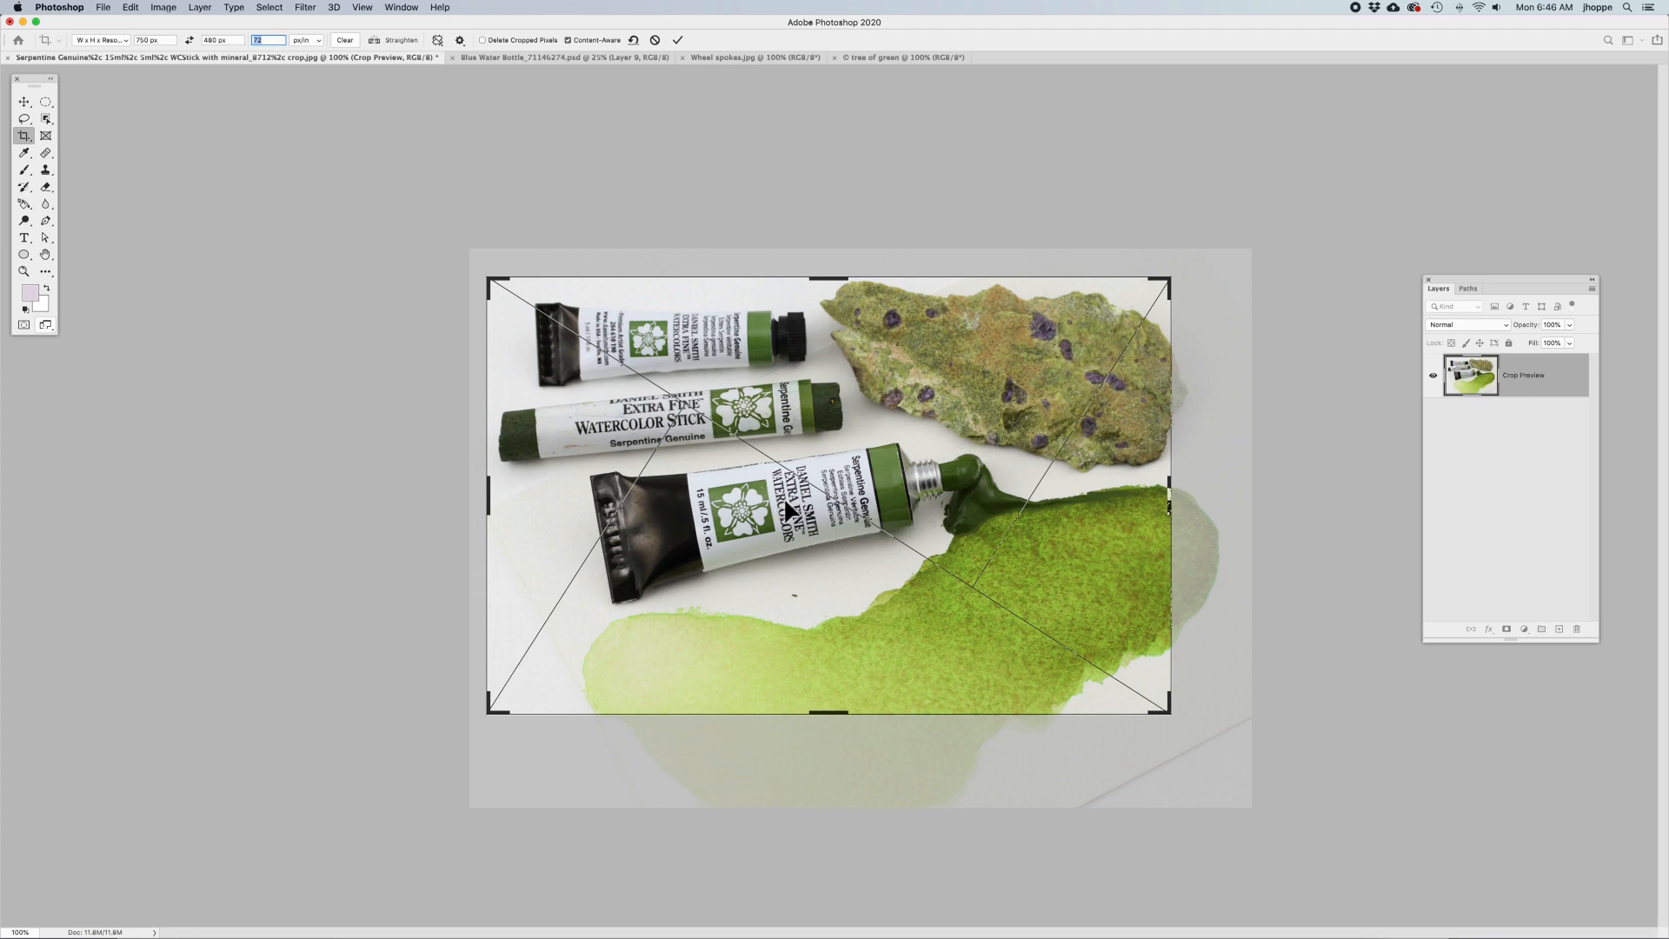
{"action": "key", "text": "Return"}
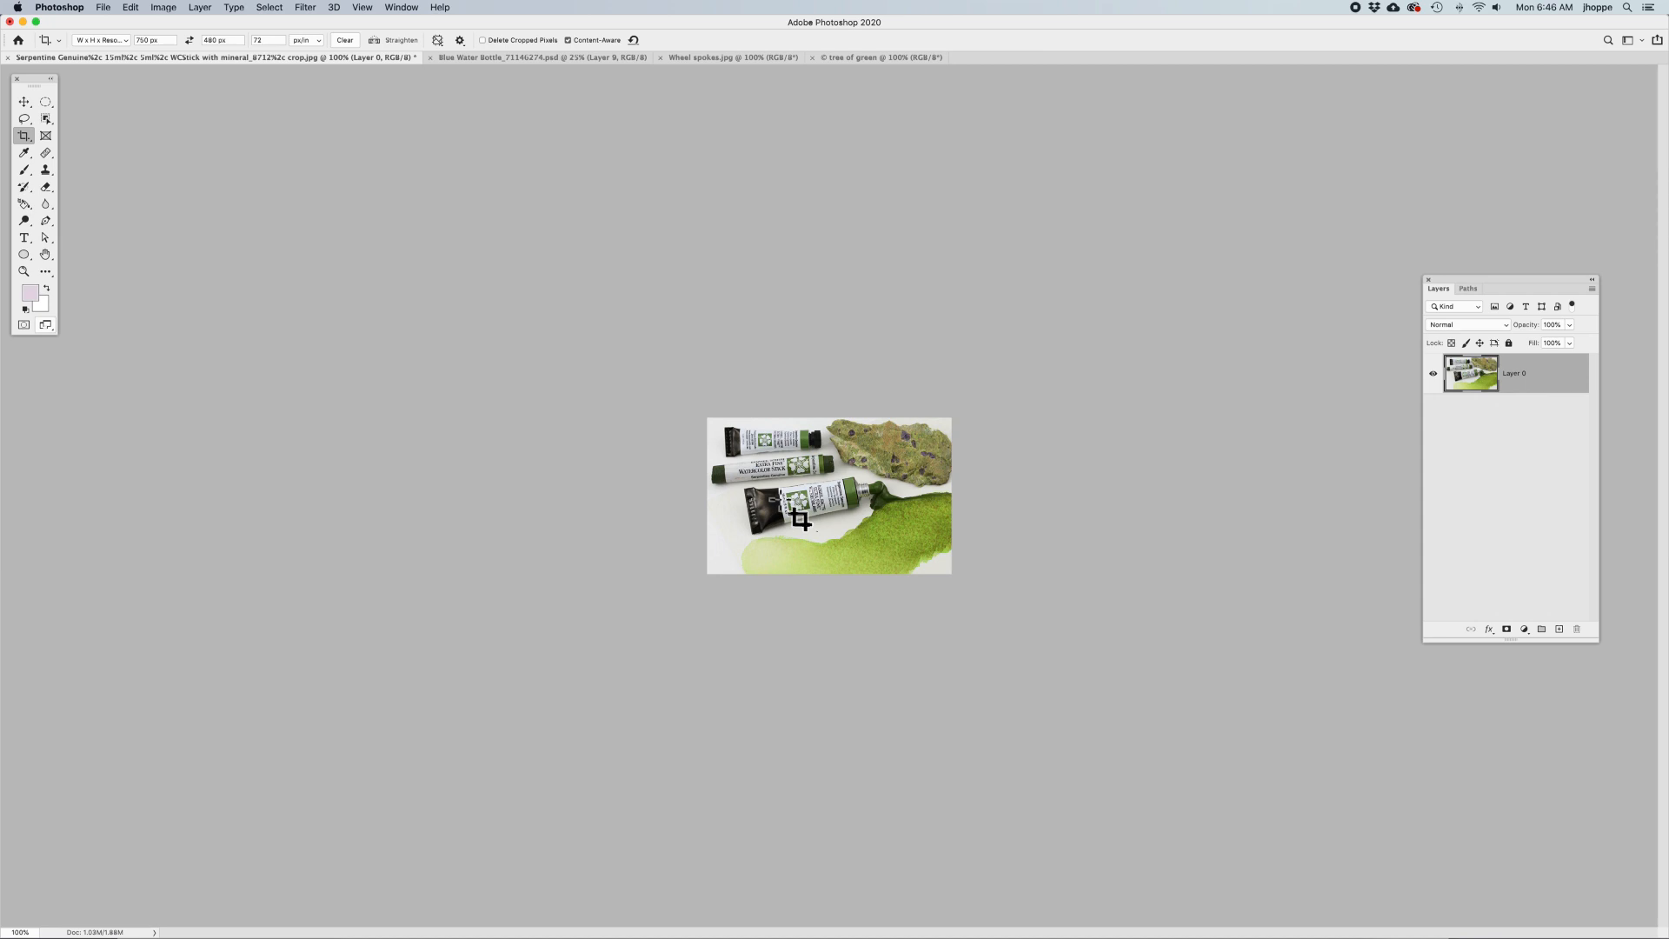
Step: Check the cropped photo's dimensions in pixels with Image Size, and close it without changes
{"action": "left_click", "coordinate": [169, 40]}
{"action": "left_click", "coordinate": [261, 40]}
{"action": "left_click", "coordinate": [163, 8]}
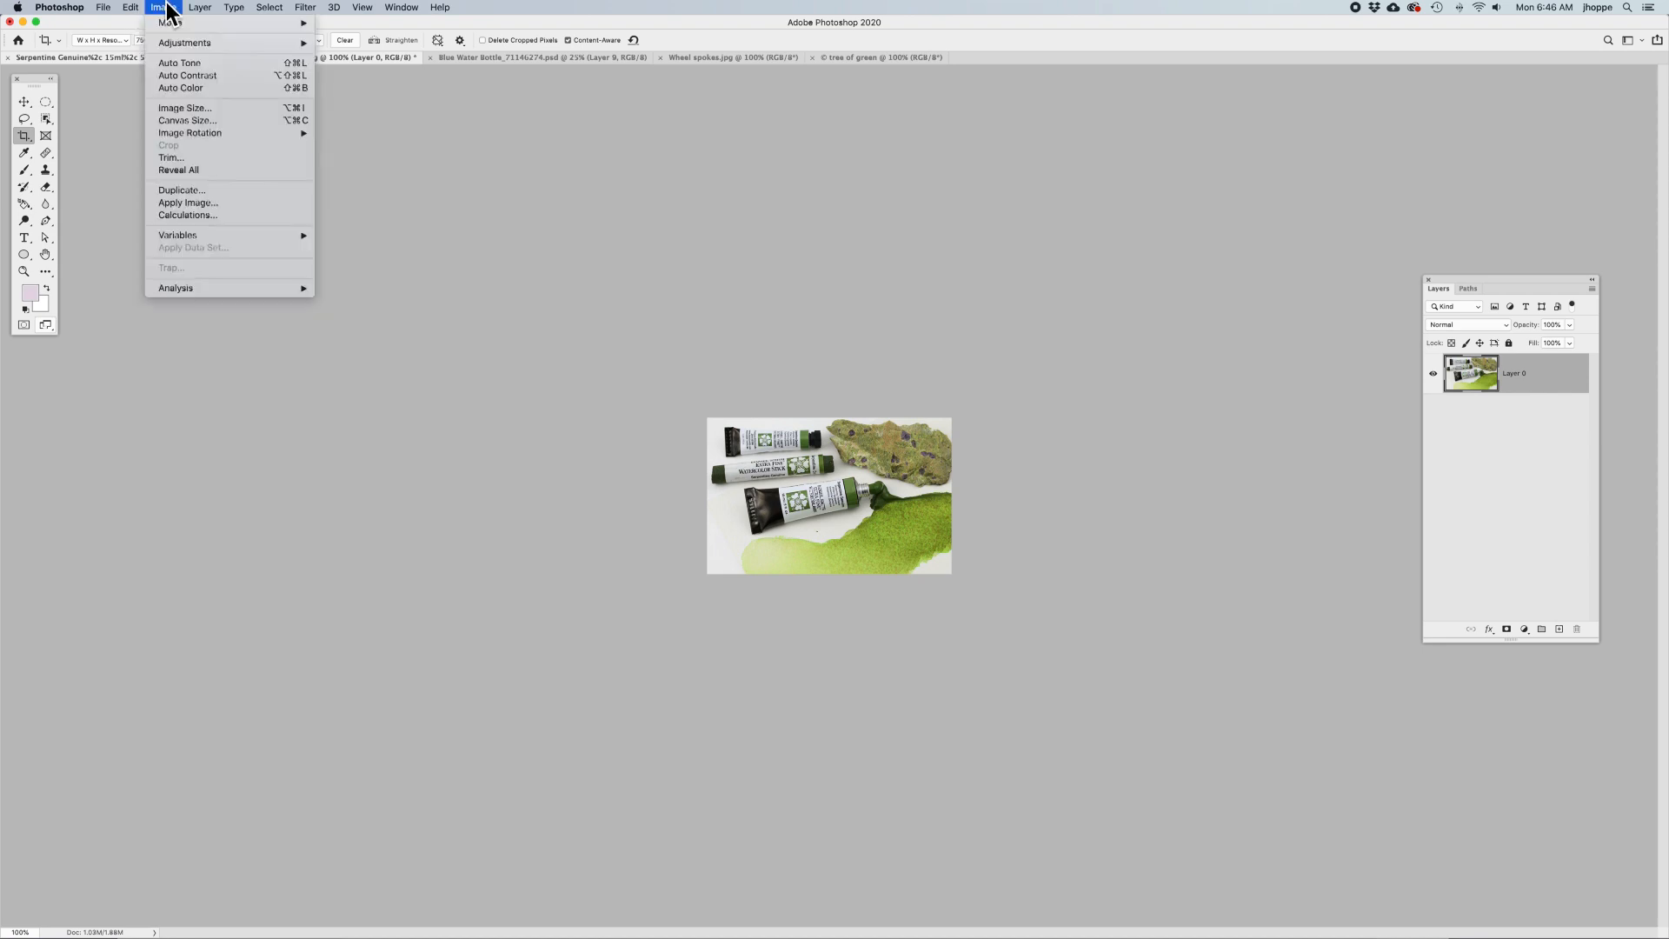
{"action": "left_click", "coordinate": [176, 107]}
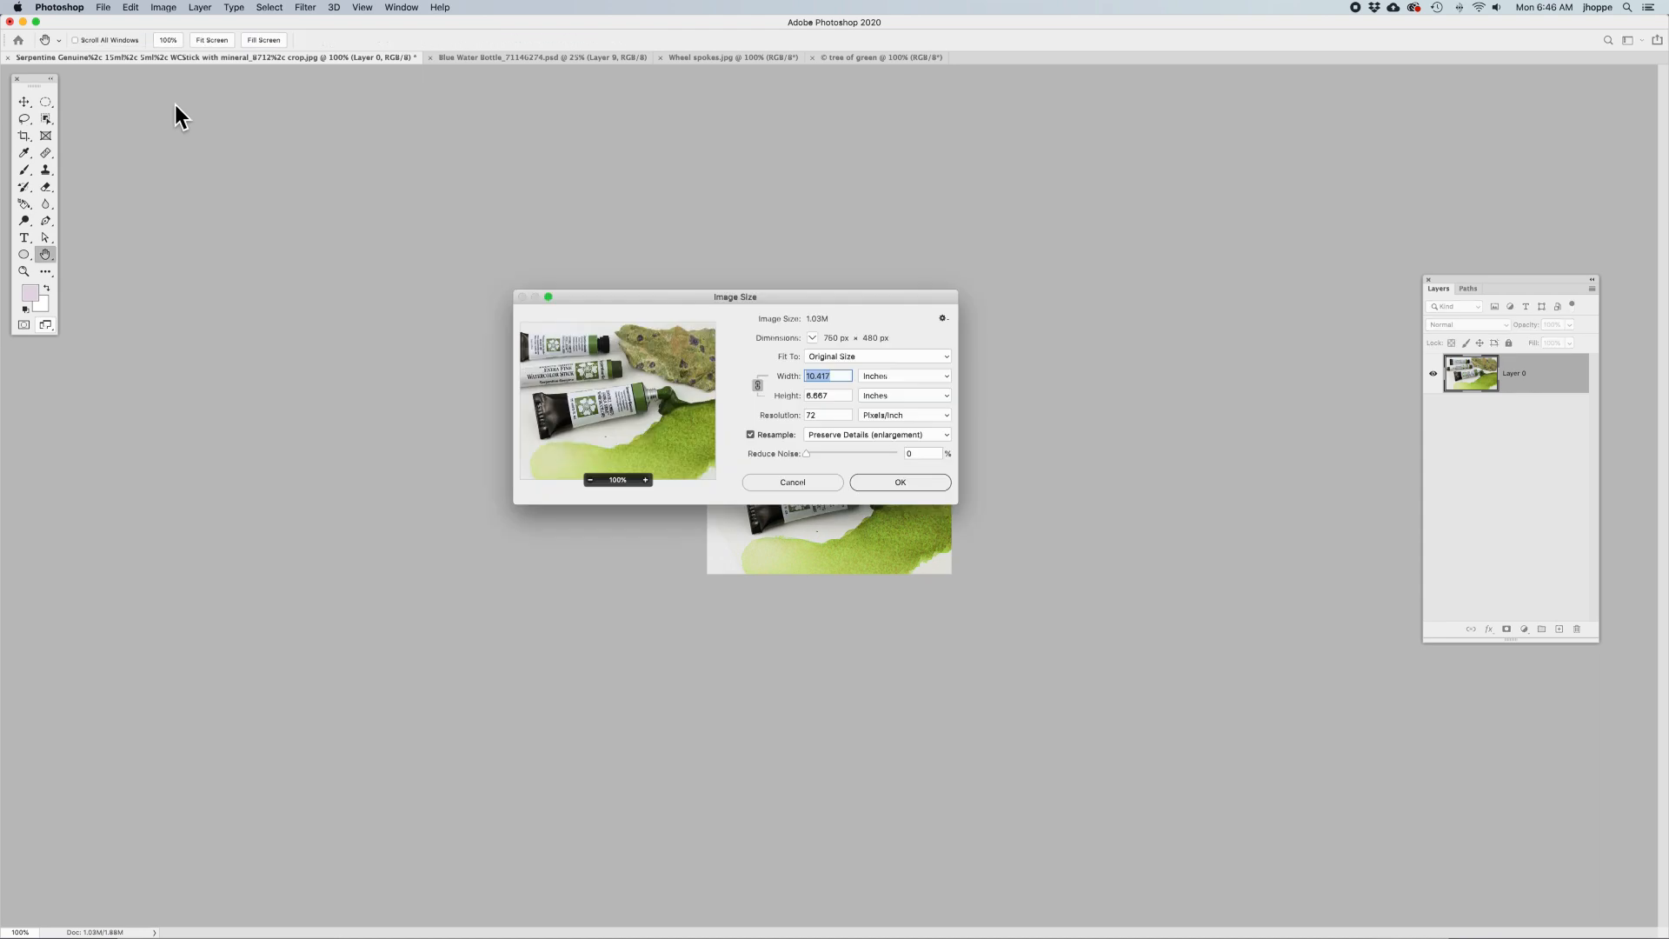
{"action": "left_click", "coordinate": [874, 377]}
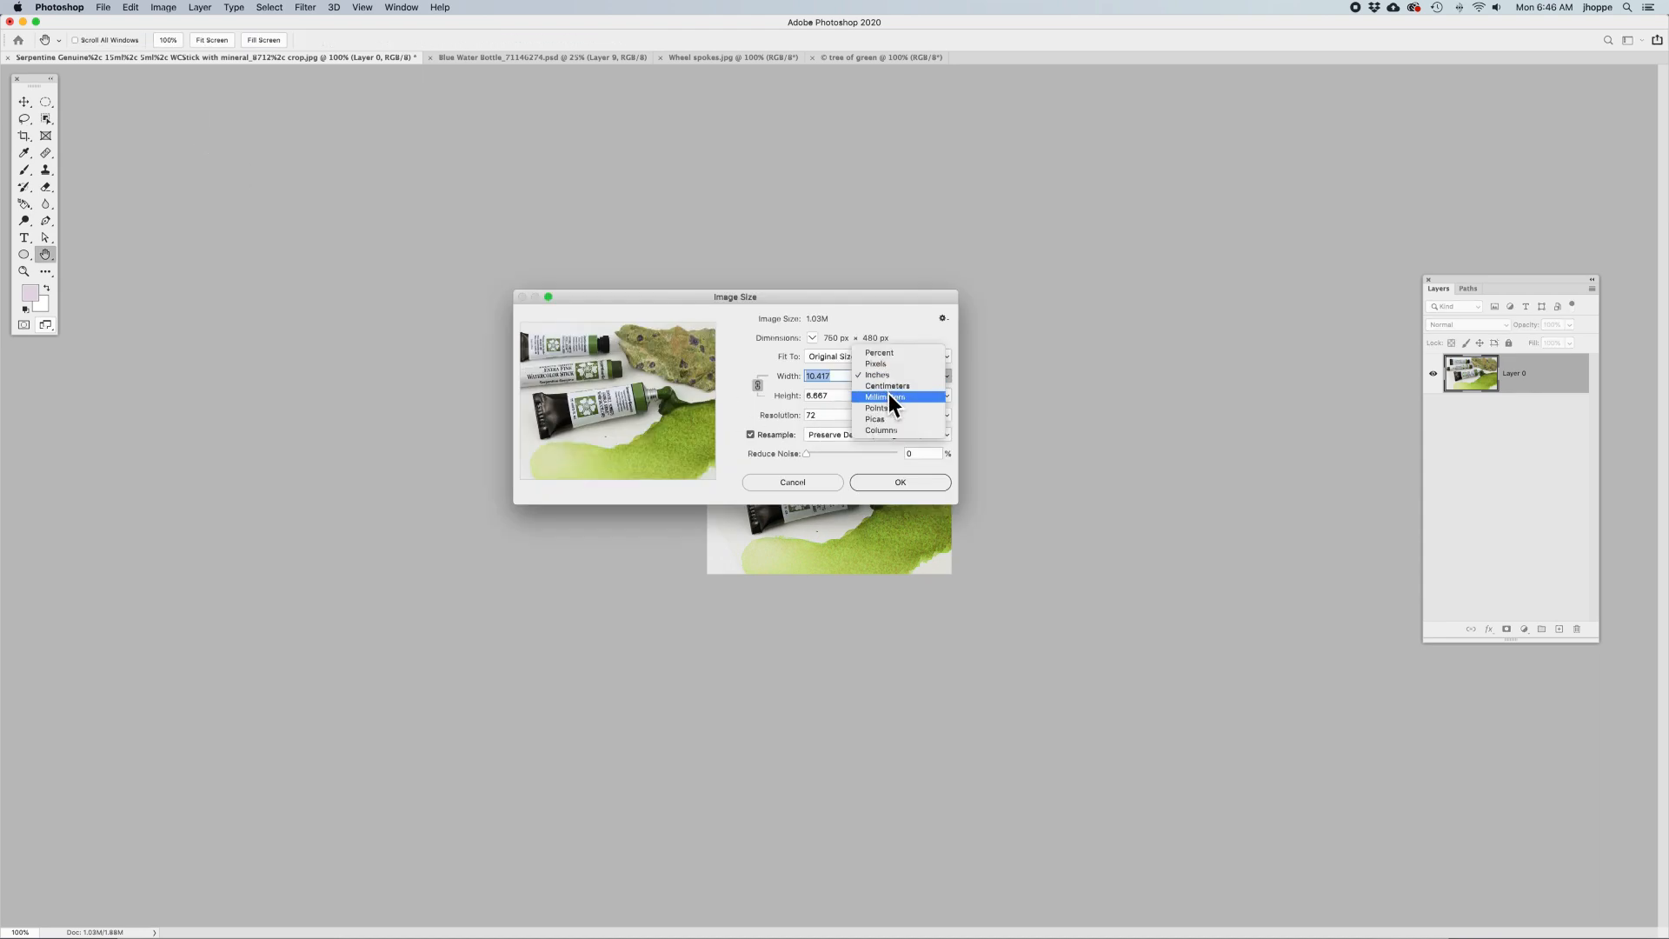
{"action": "left_click", "coordinate": [884, 364]}
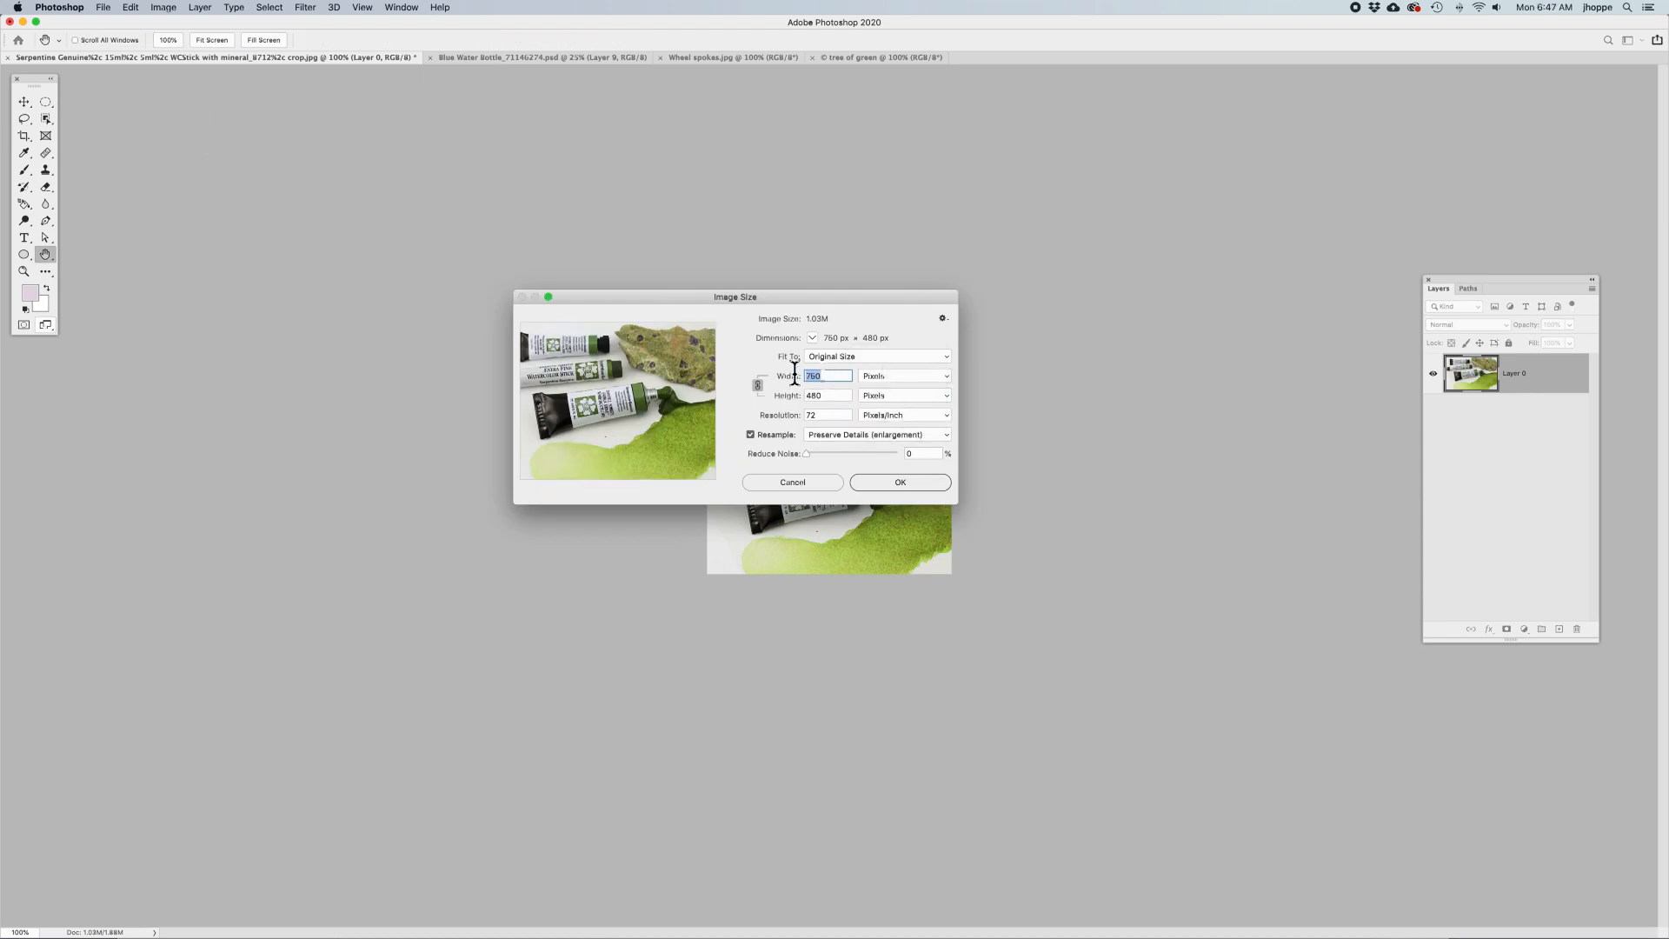
{"action": "left_click", "coordinate": [801, 483]}
Step: Undo the applied crop and dismiss the crop frame
{"action": "key", "text": "c"}
{"action": "key", "text": "super+z"}
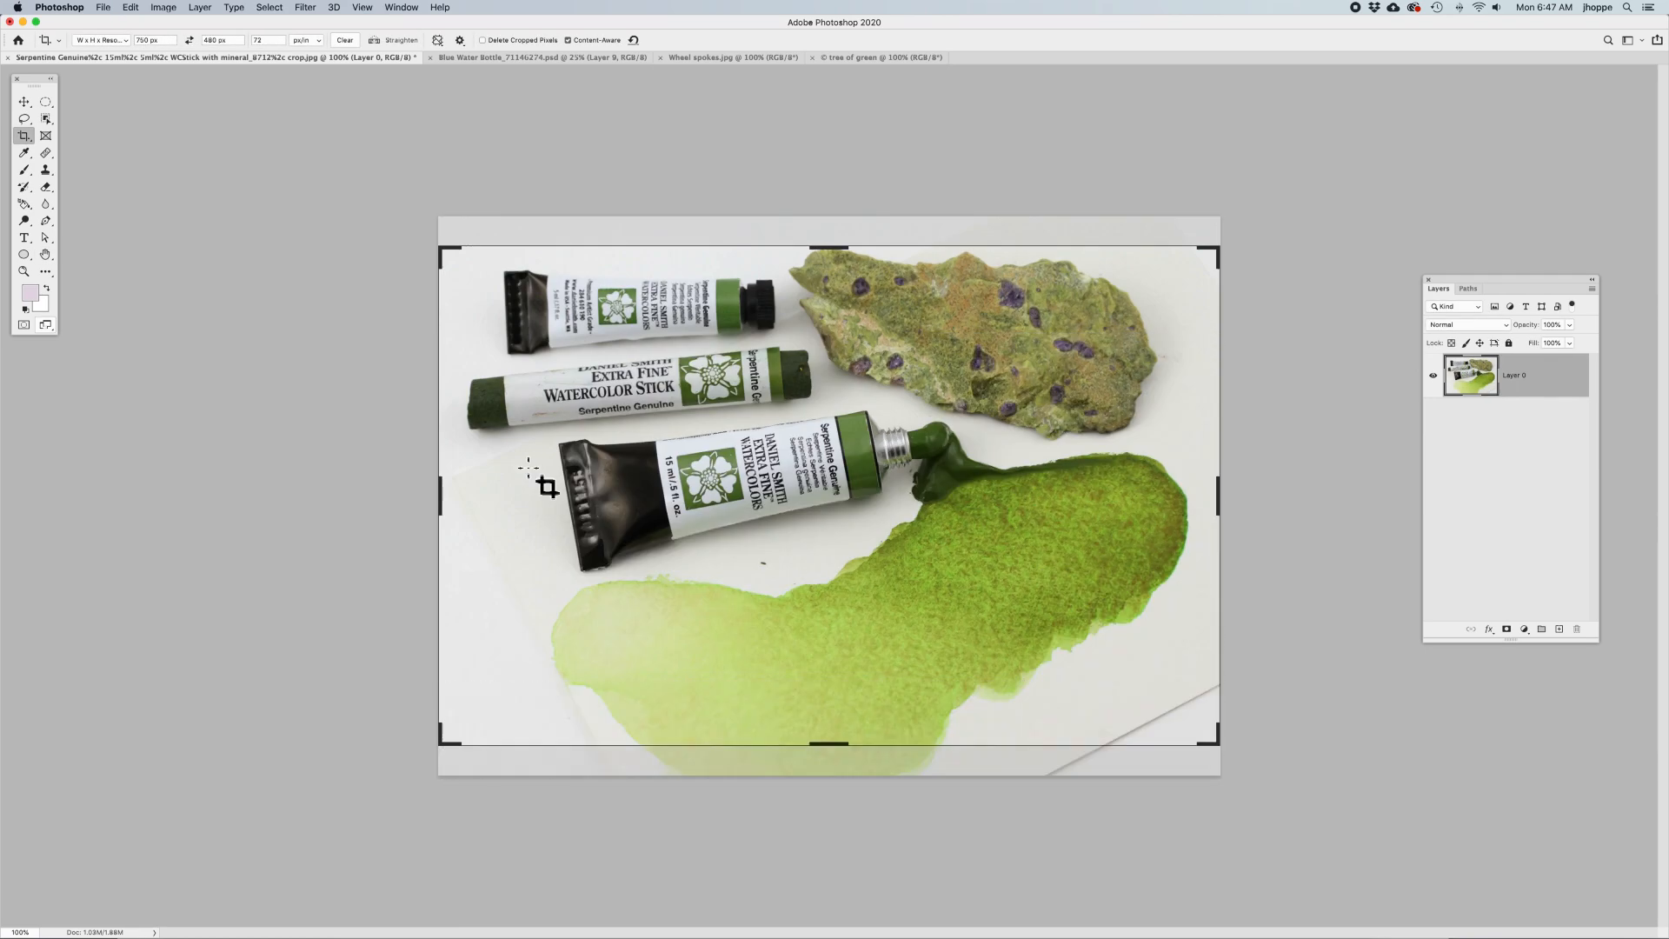
{"action": "key", "text": "Escape"}
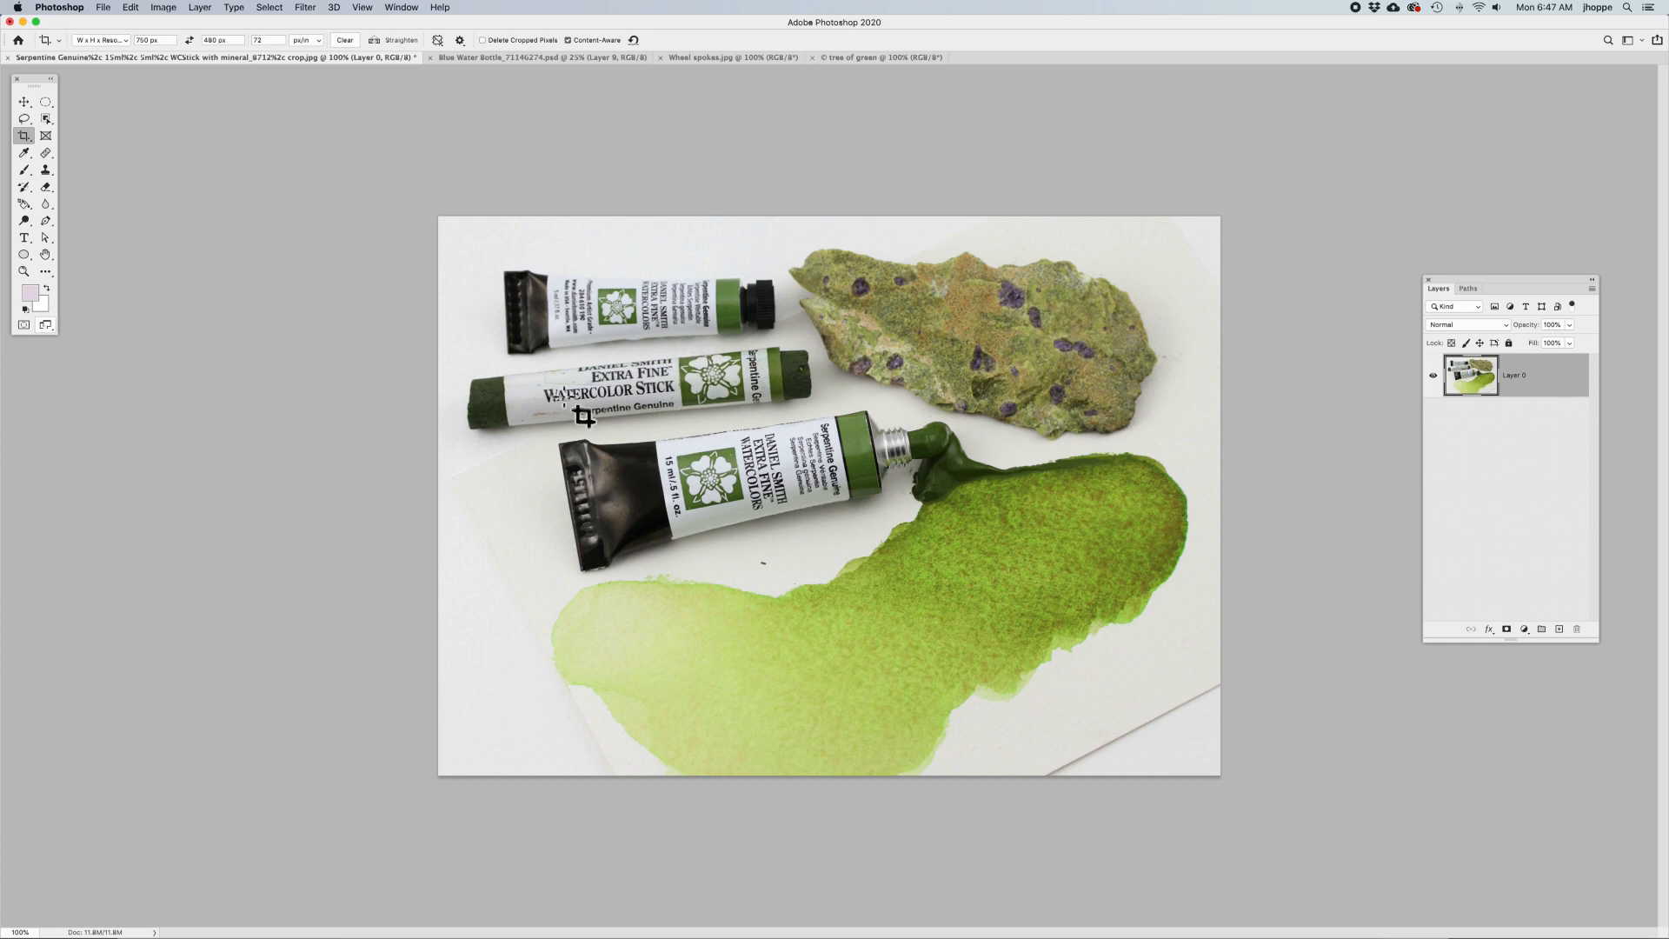
Step: Check the uncropped photo's dimensions and resolution with Image Size, and close it without changes
{"action": "left_click", "coordinate": [164, 7]}
{"action": "left_click", "coordinate": [174, 106]}
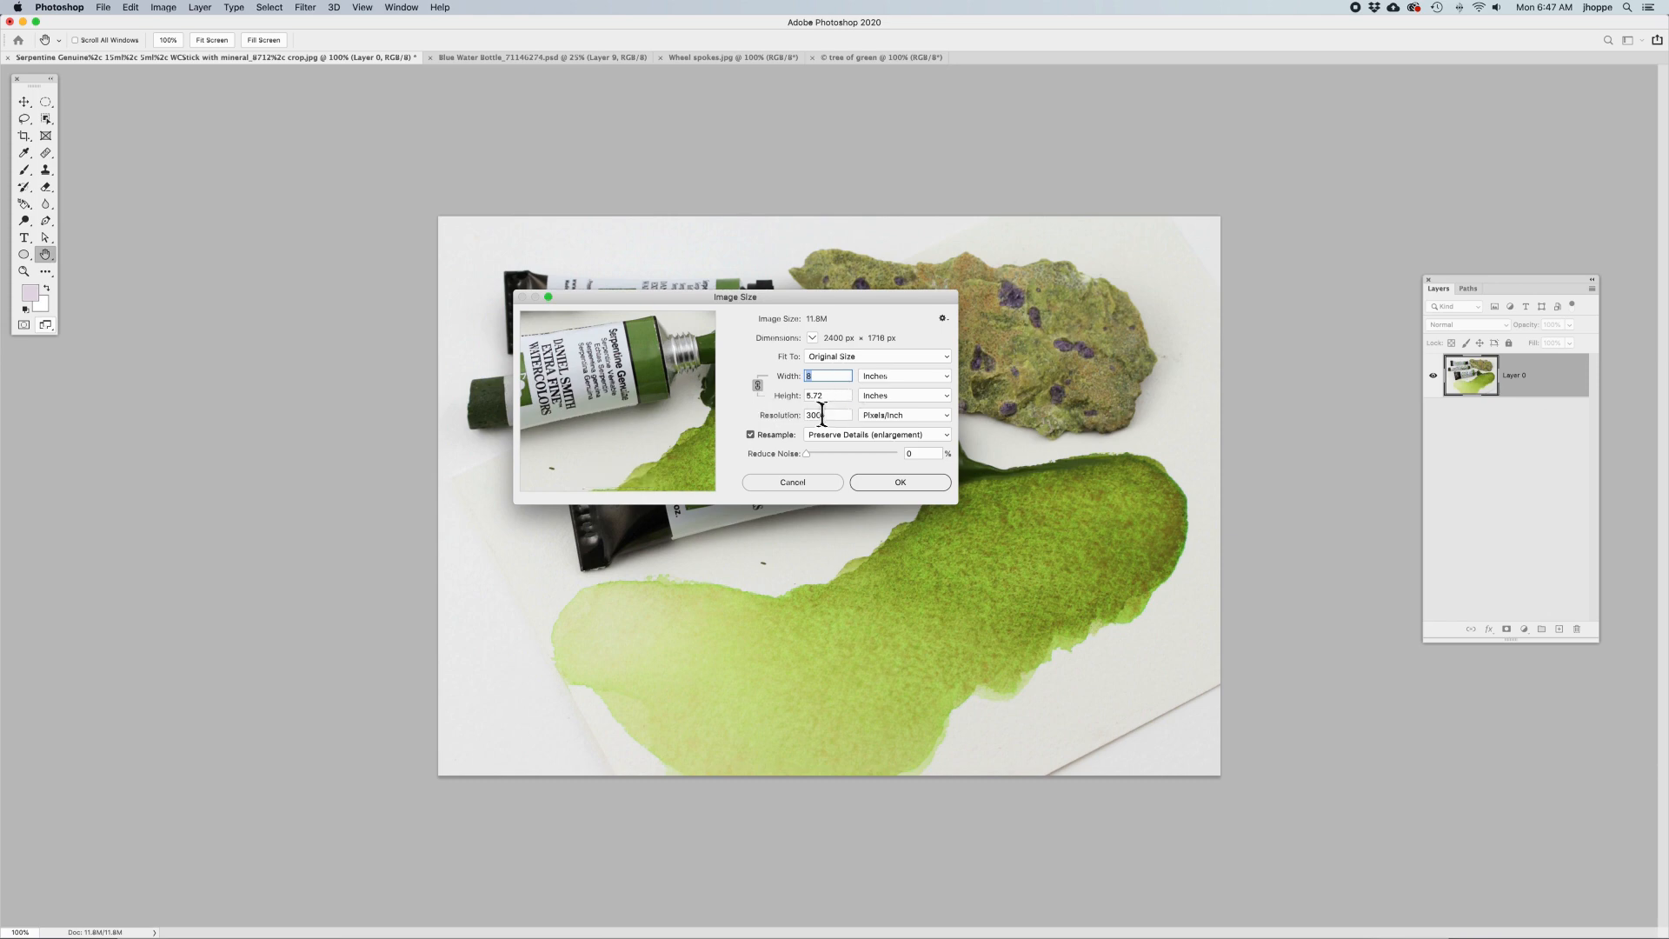
{"action": "left_click", "coordinate": [788, 480]}
Step: Start a crop on the paint tubes photo, shrink the crop frame slightly, and show the Rule of Thirds overlay
{"action": "key", "text": "c"}
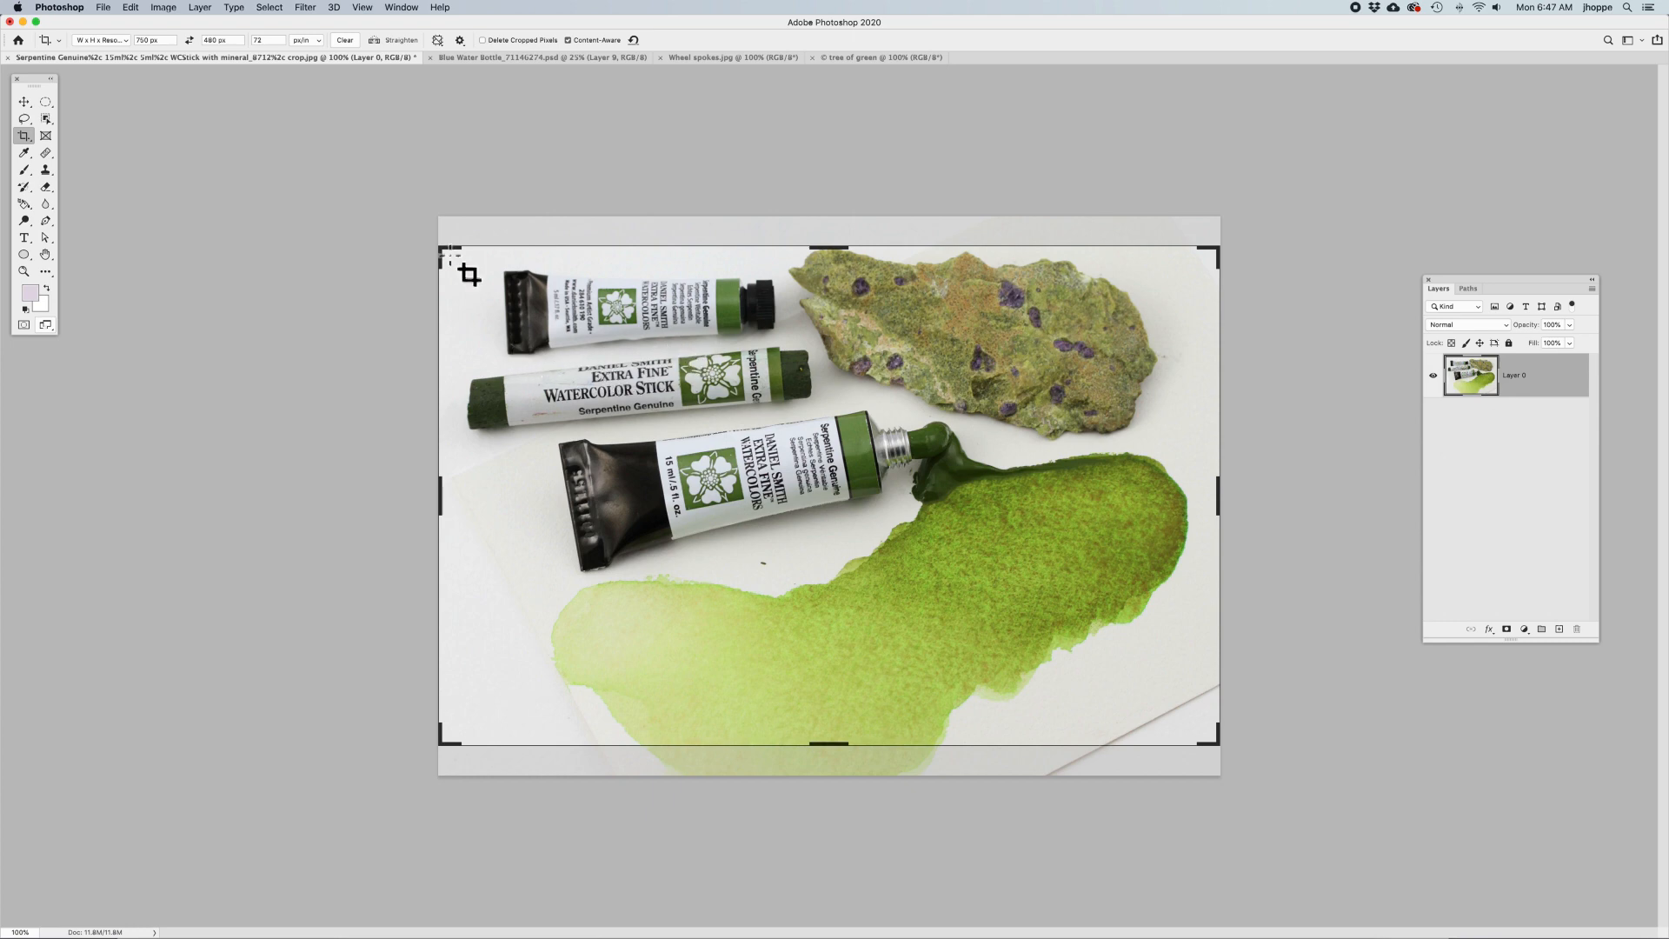
{"action": "left_click_drag", "start_coordinate": [441, 249], "coordinate": [457, 263]}
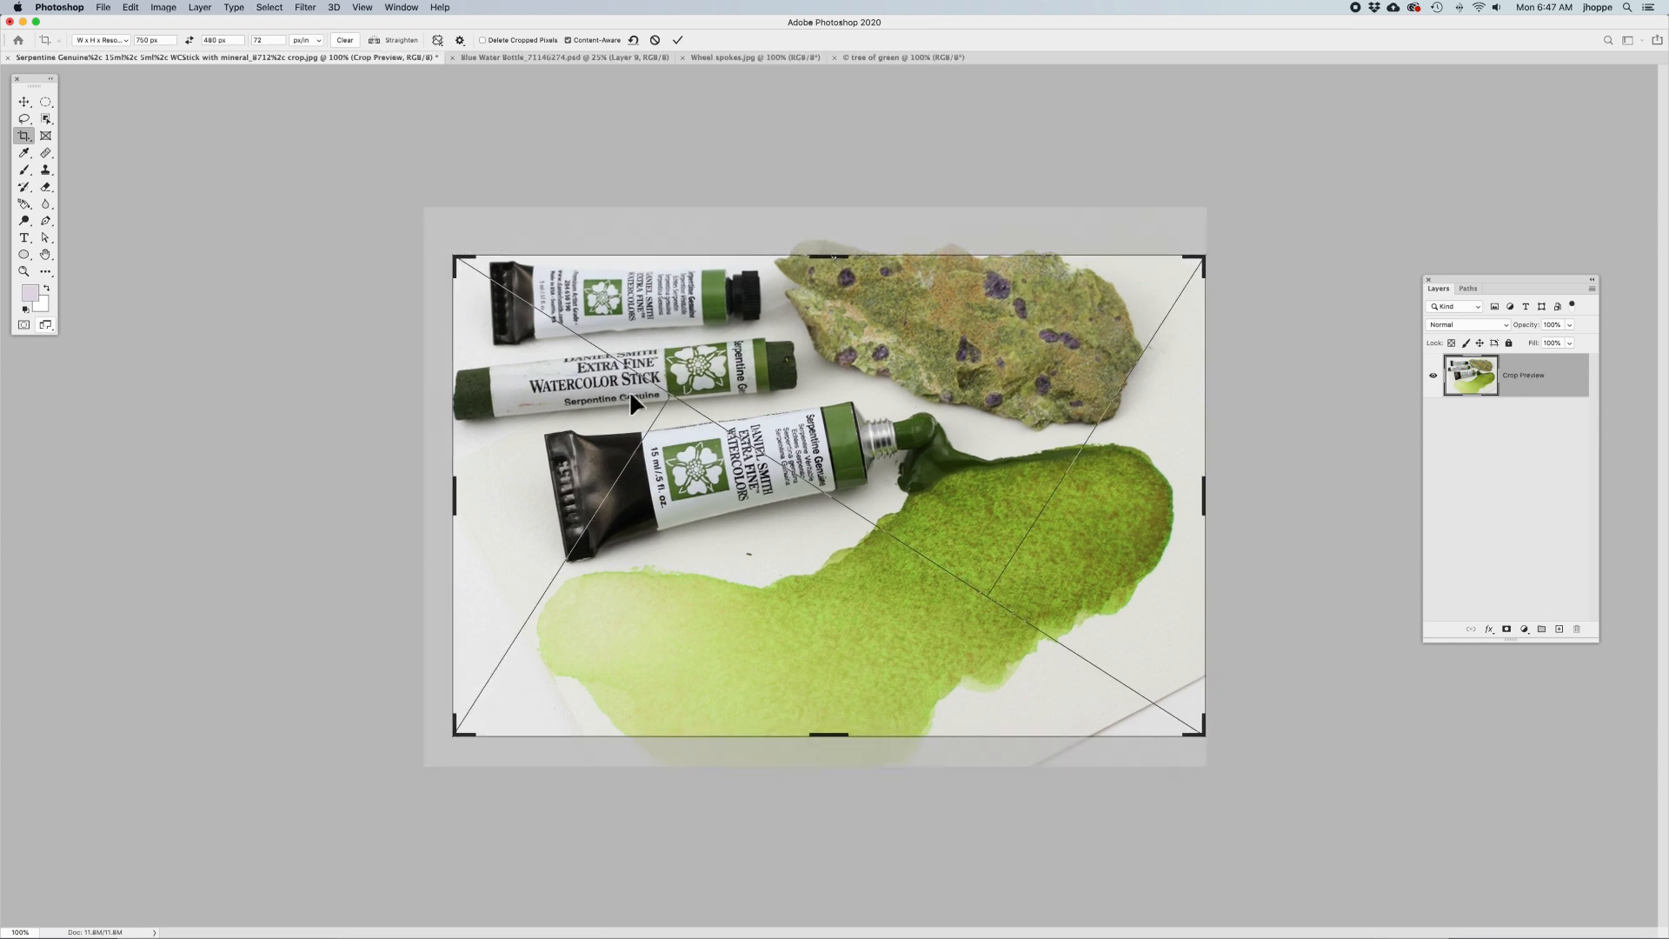
{"action": "left_click", "coordinate": [438, 41]}
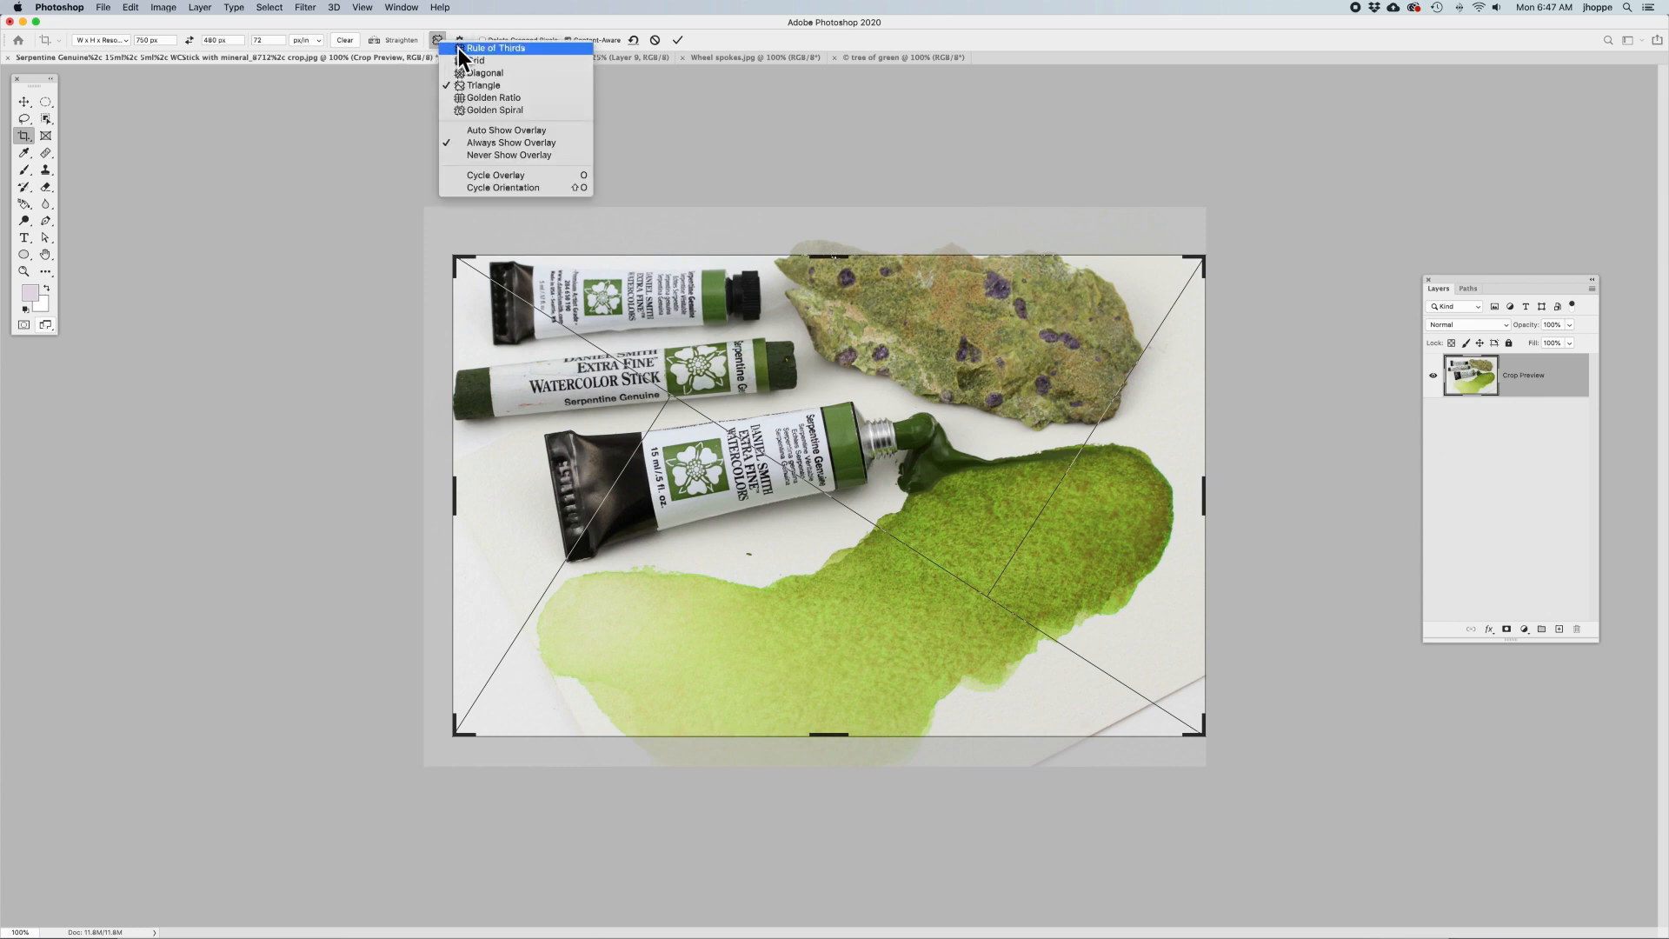
{"action": "left_click", "coordinate": [457, 48]}
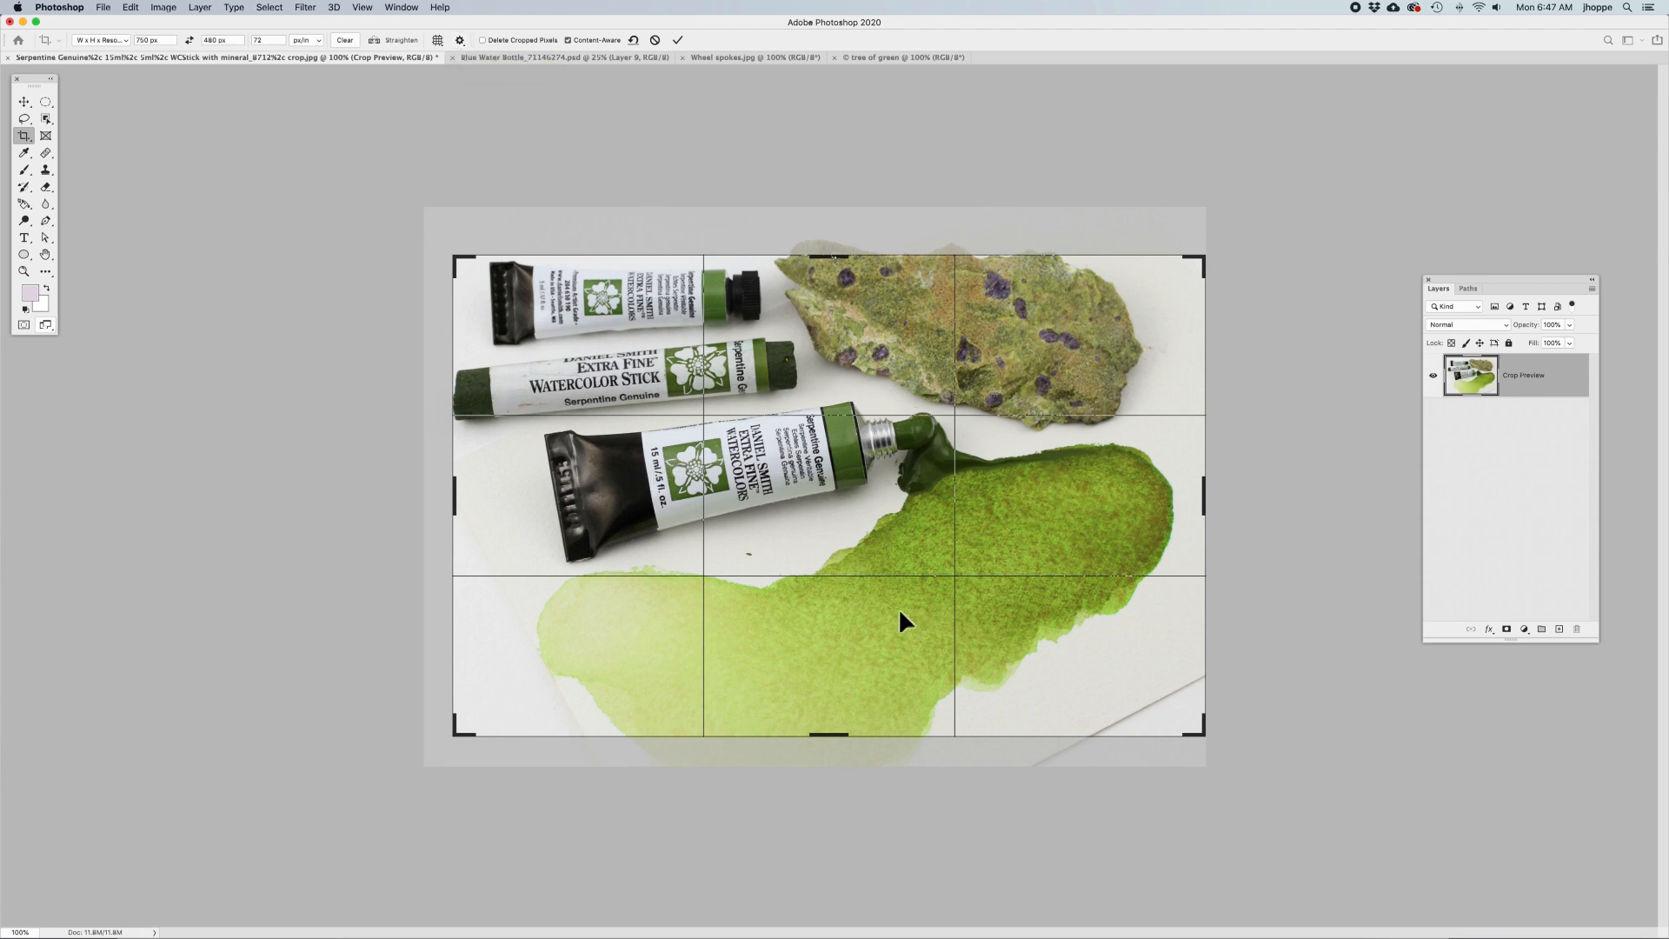
Step: Preview the Diagonal, Golden Ratio and Golden Spiral overlays in turn on the crop frame
{"action": "left_click", "coordinate": [437, 40]}
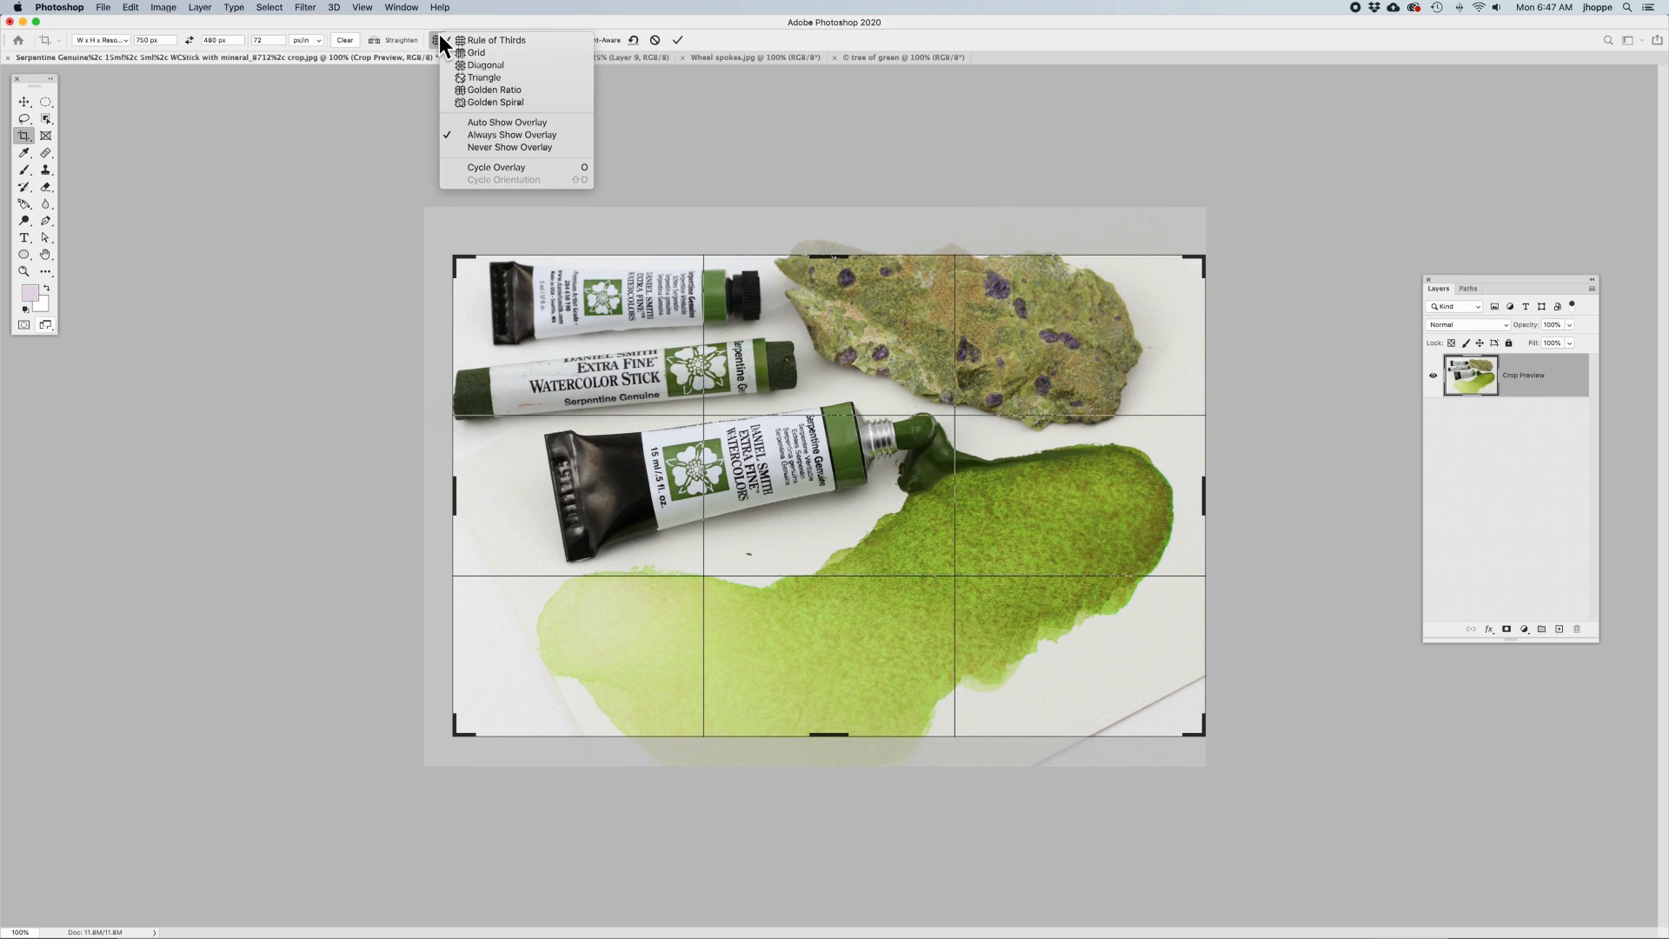
{"action": "left_click", "coordinate": [478, 65]}
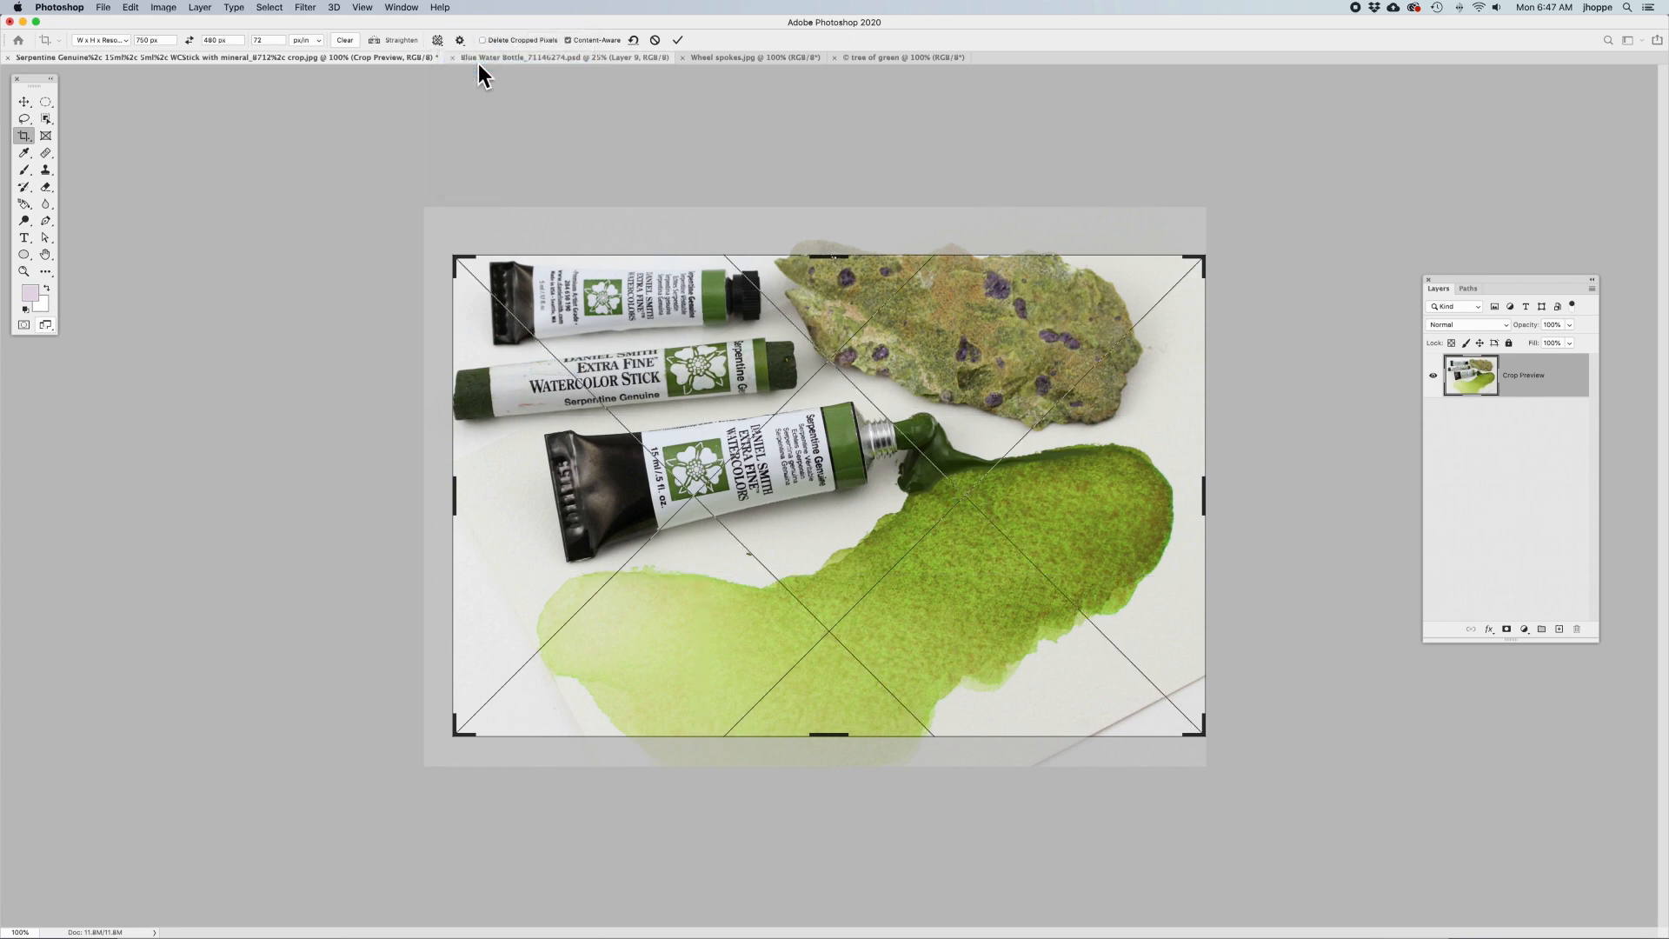
{"action": "left_click", "coordinate": [437, 40]}
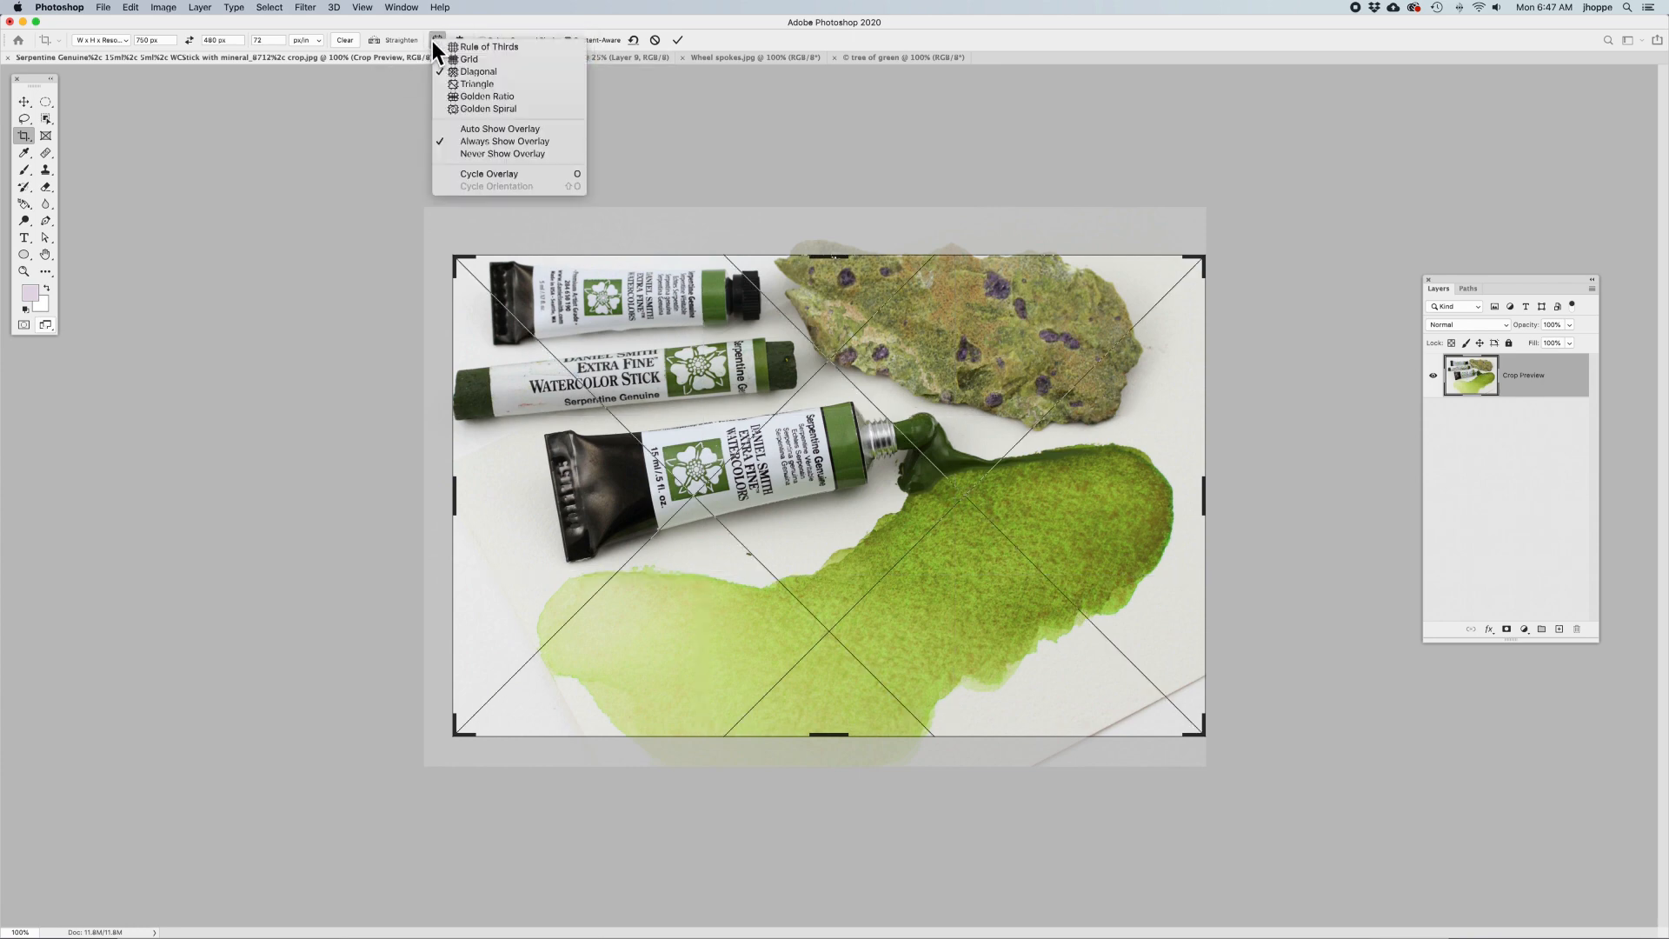
{"action": "left_click", "coordinate": [459, 97]}
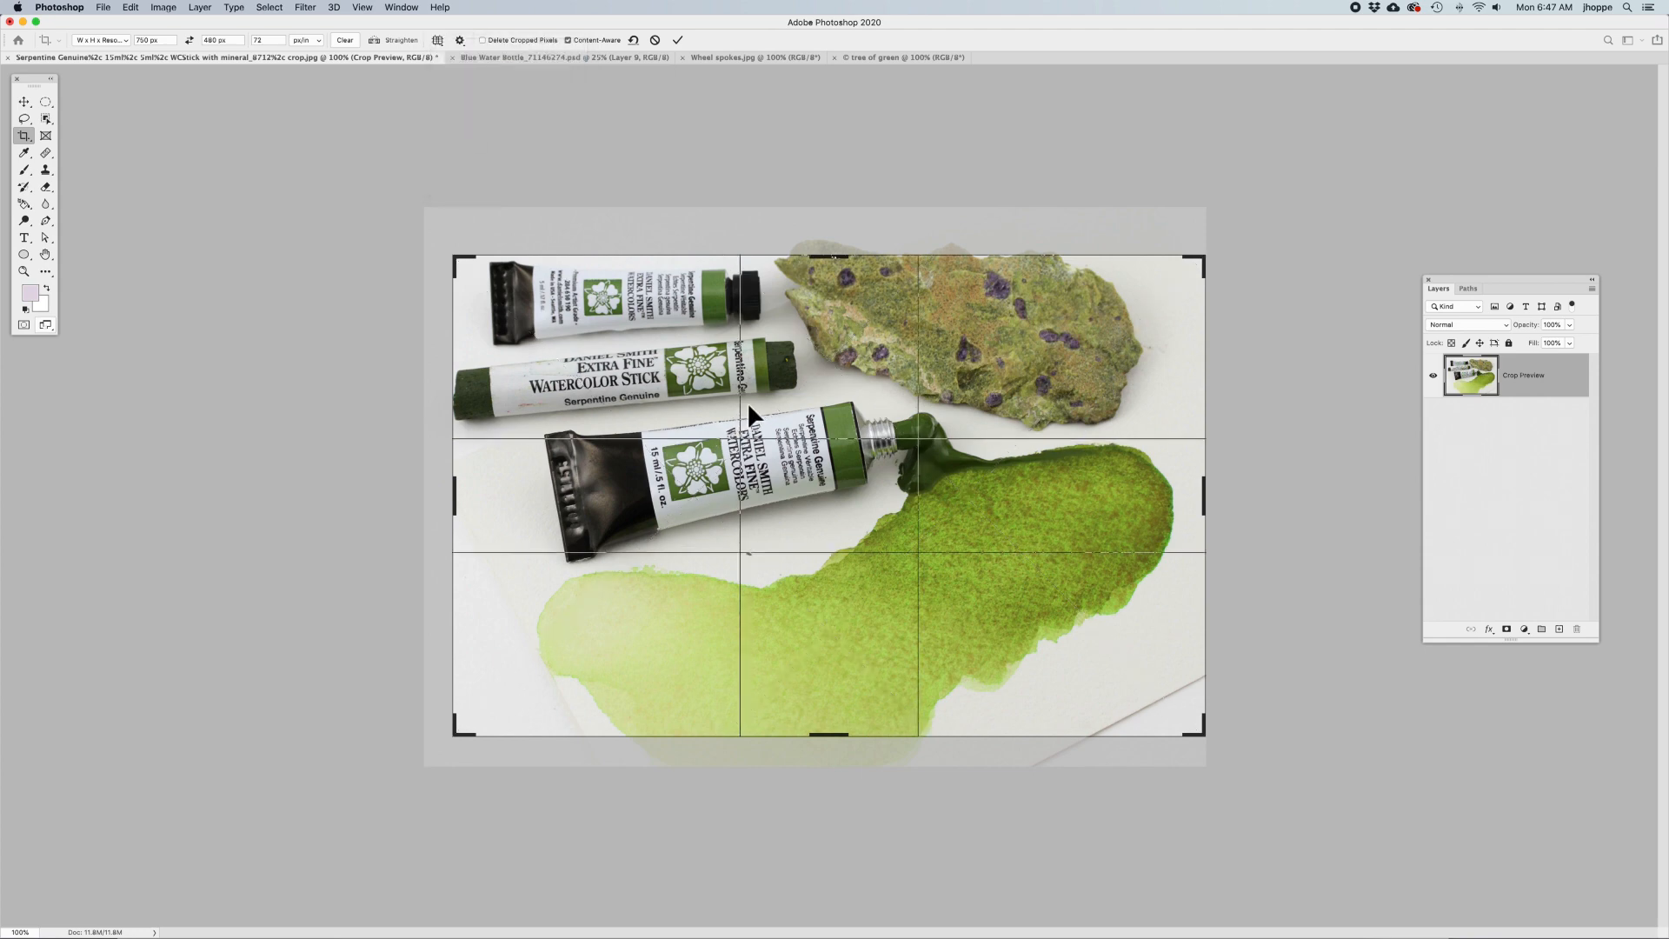
{"action": "left_click", "coordinate": [439, 40]}
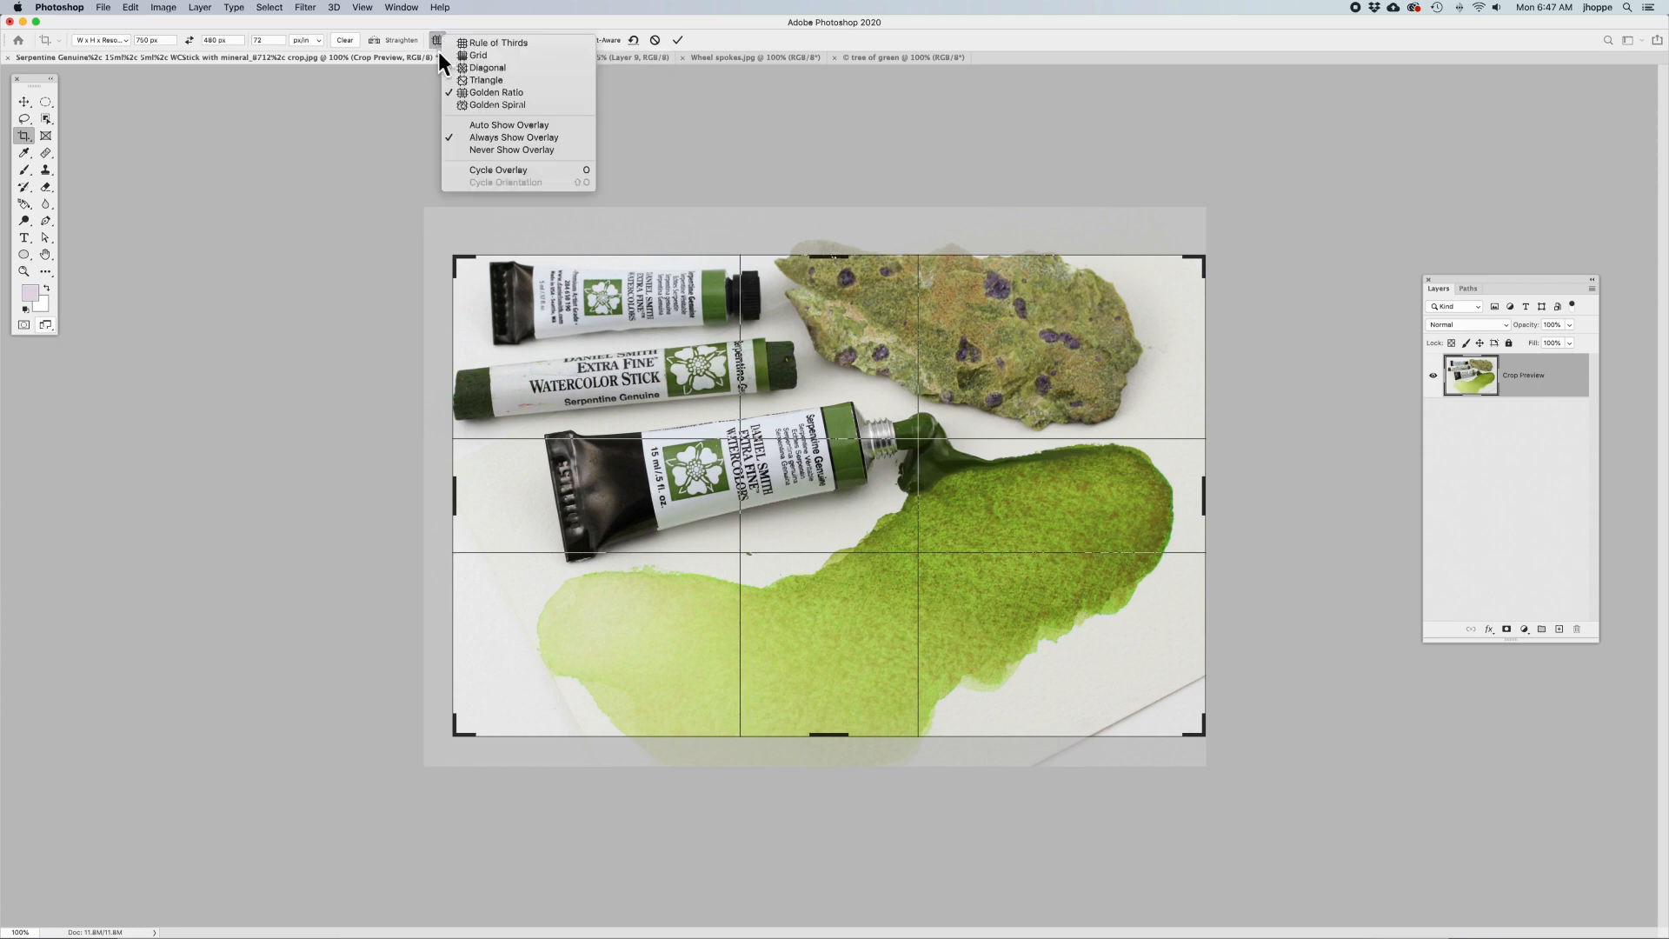
{"action": "left_click", "coordinate": [466, 105]}
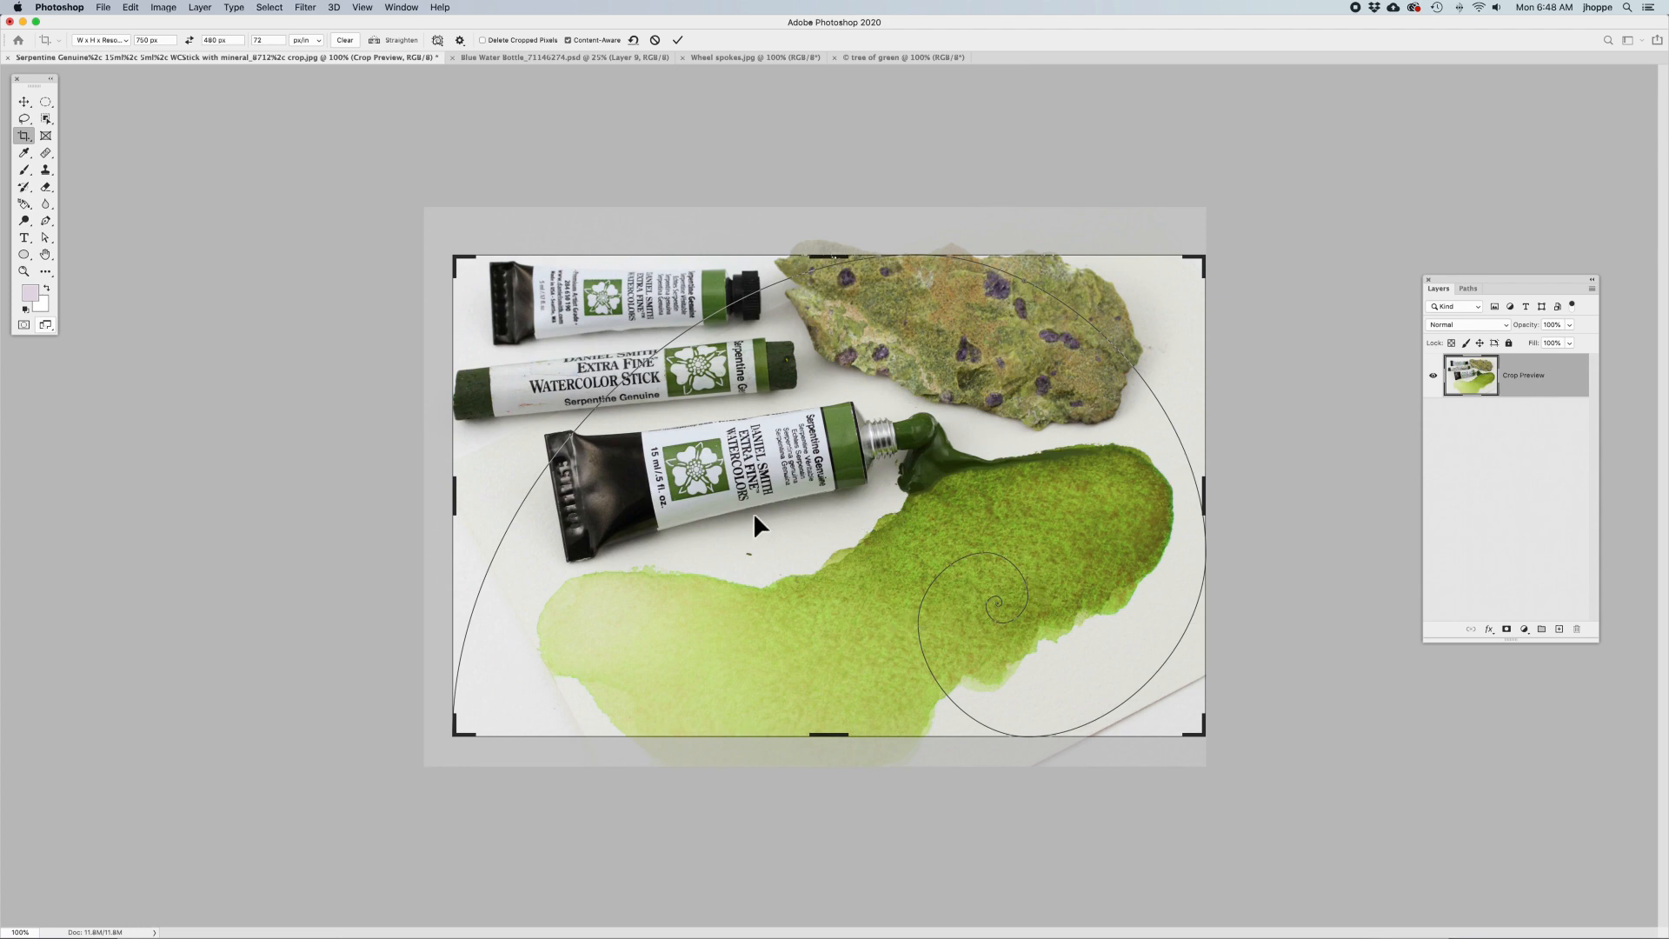
Step: Set the crop overlay back to Rule of Thirds and dismiss the pending crop without applying it
{"action": "left_click", "coordinate": [432, 40]}
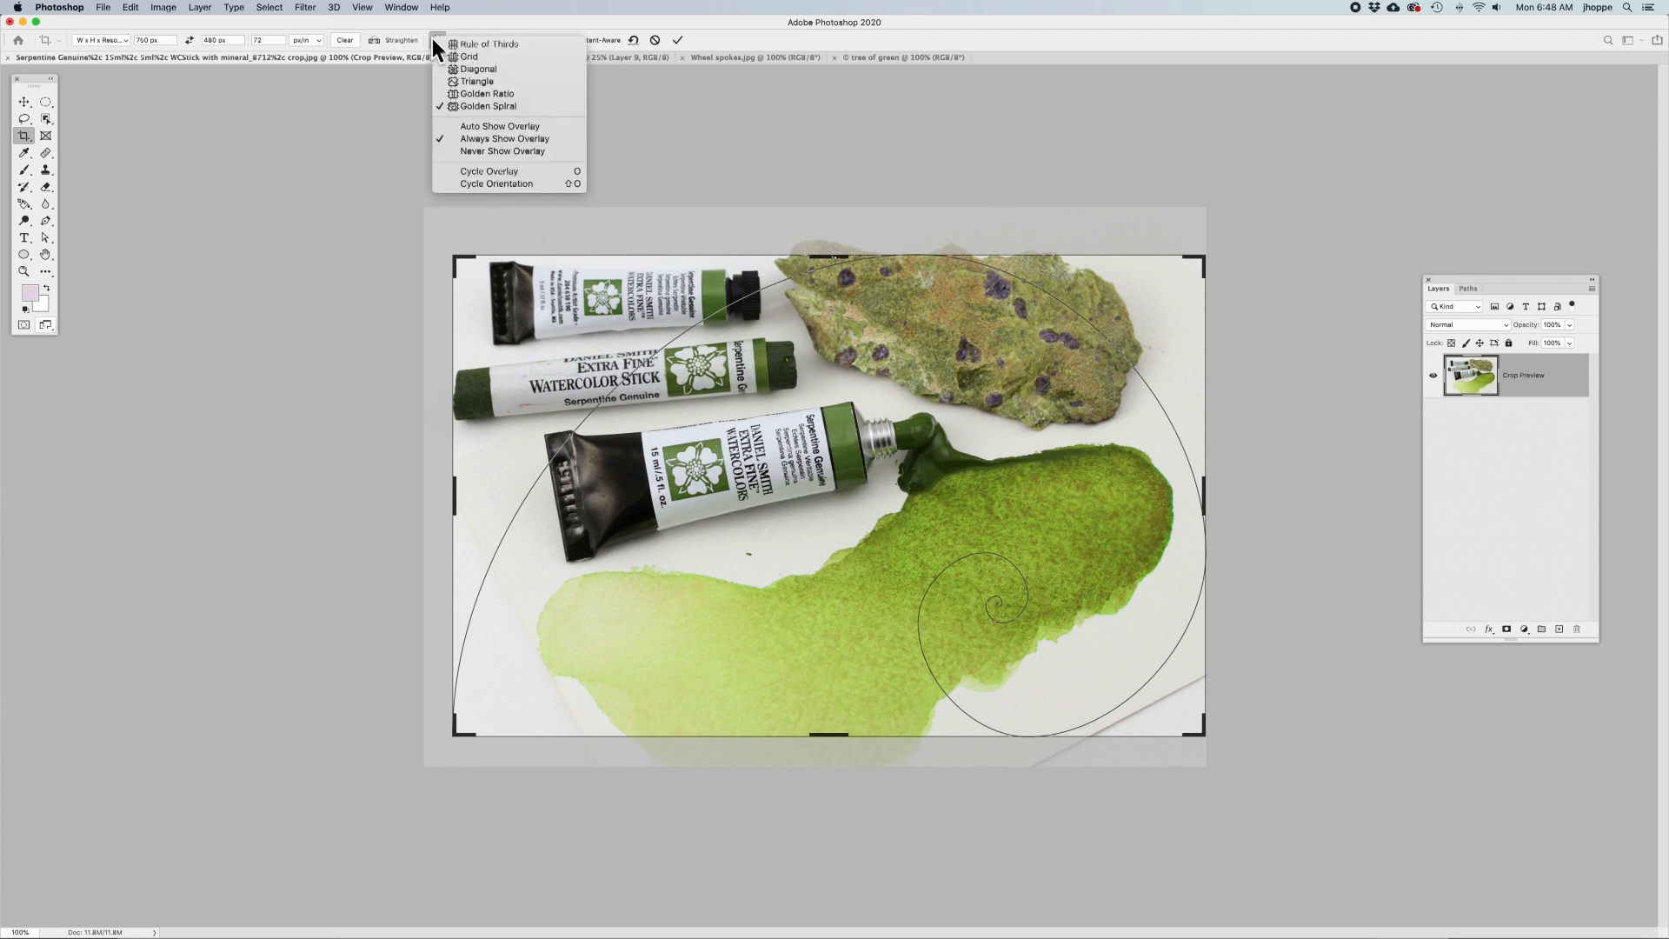
{"action": "left_click", "coordinate": [457, 43]}
{"action": "key", "text": "o"}
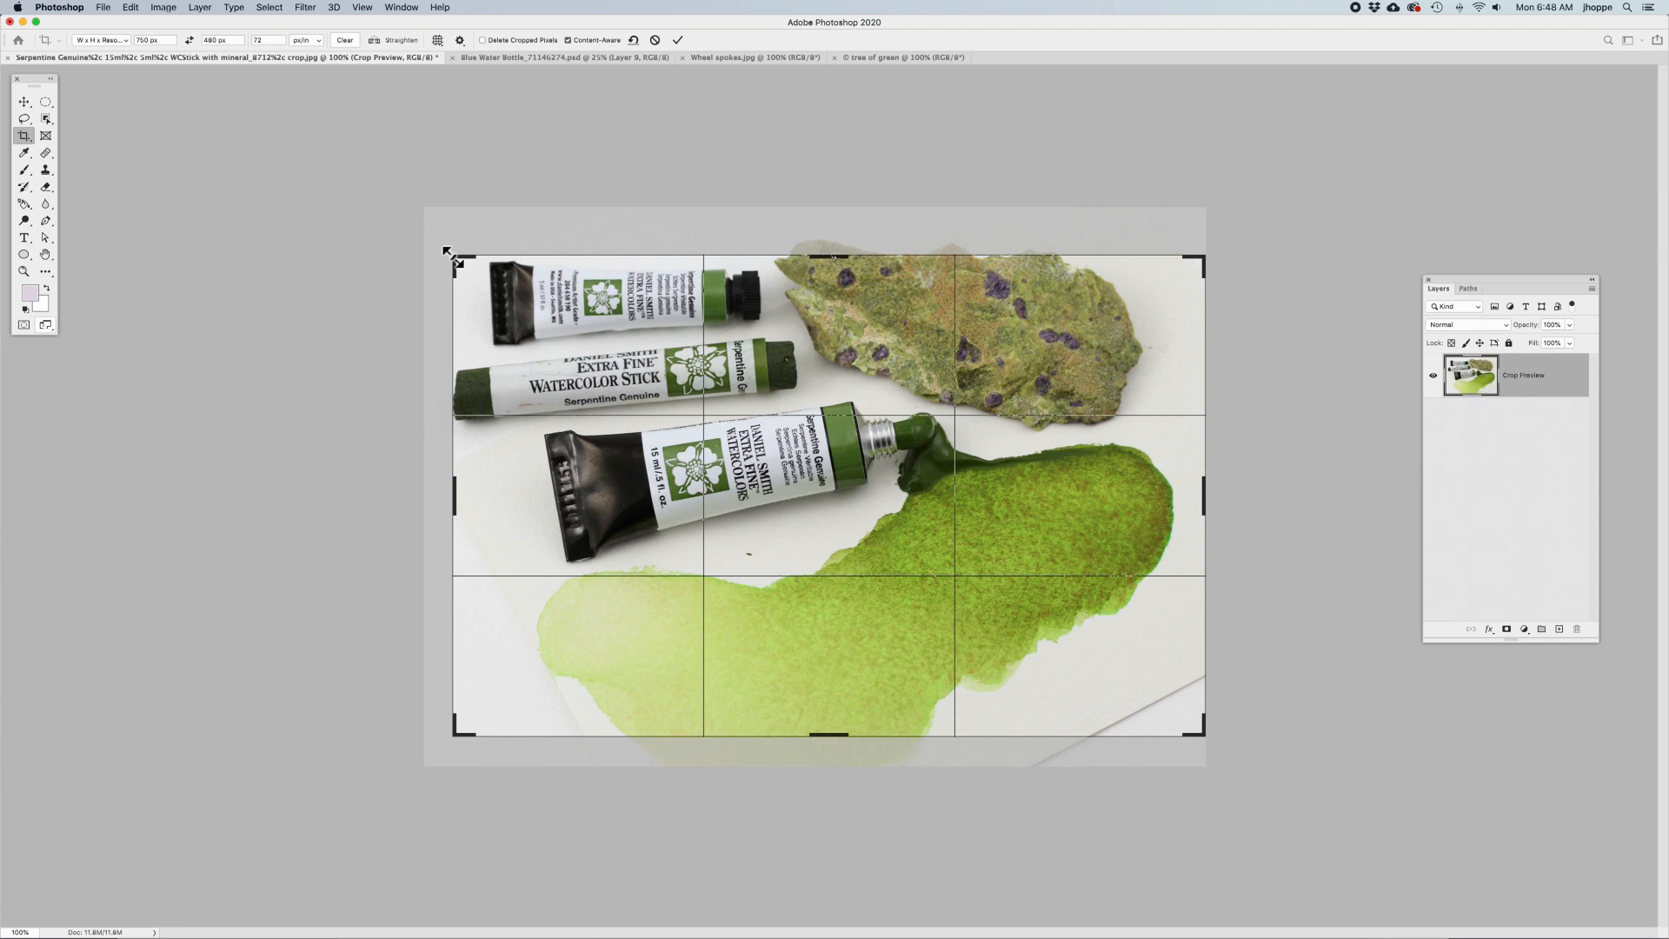
{"action": "key", "text": "Return"}
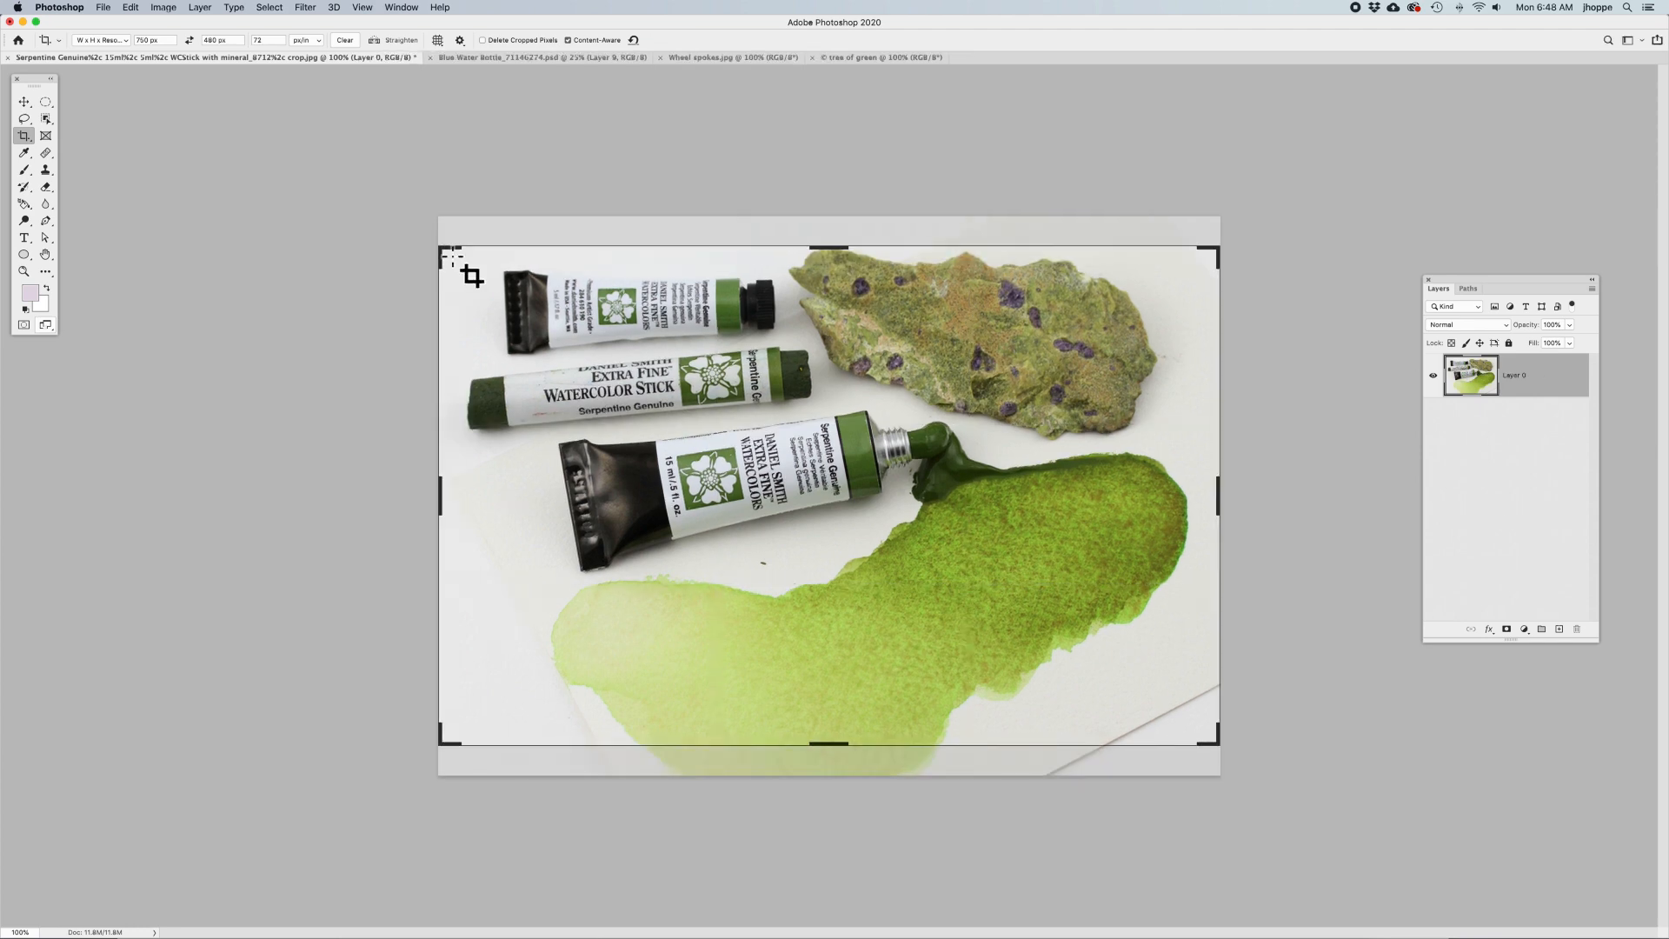
Step: Switch to the Blue Water Bottle document, then lengthen and reposition the Layers panel to list more layers
{"action": "left_click", "coordinate": [525, 58]}
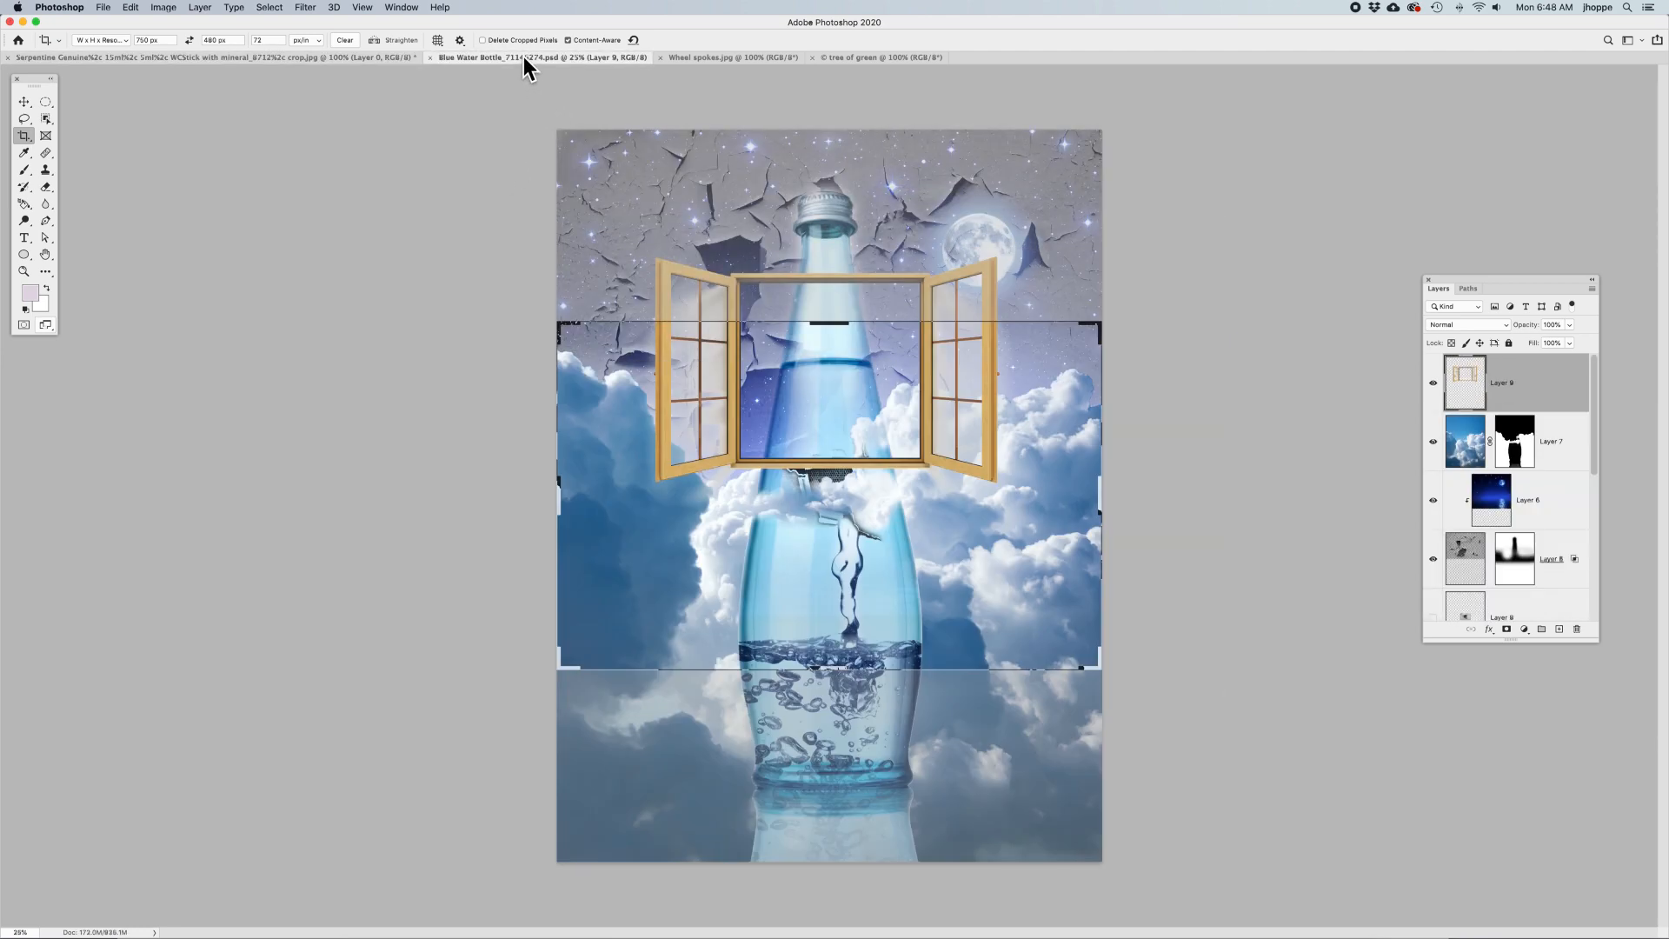
{"action": "left_click_drag", "start_coordinate": [1513, 639], "coordinate": [1488, 861]}
{"action": "left_click_drag", "start_coordinate": [1523, 279], "coordinate": [1386, 171]}
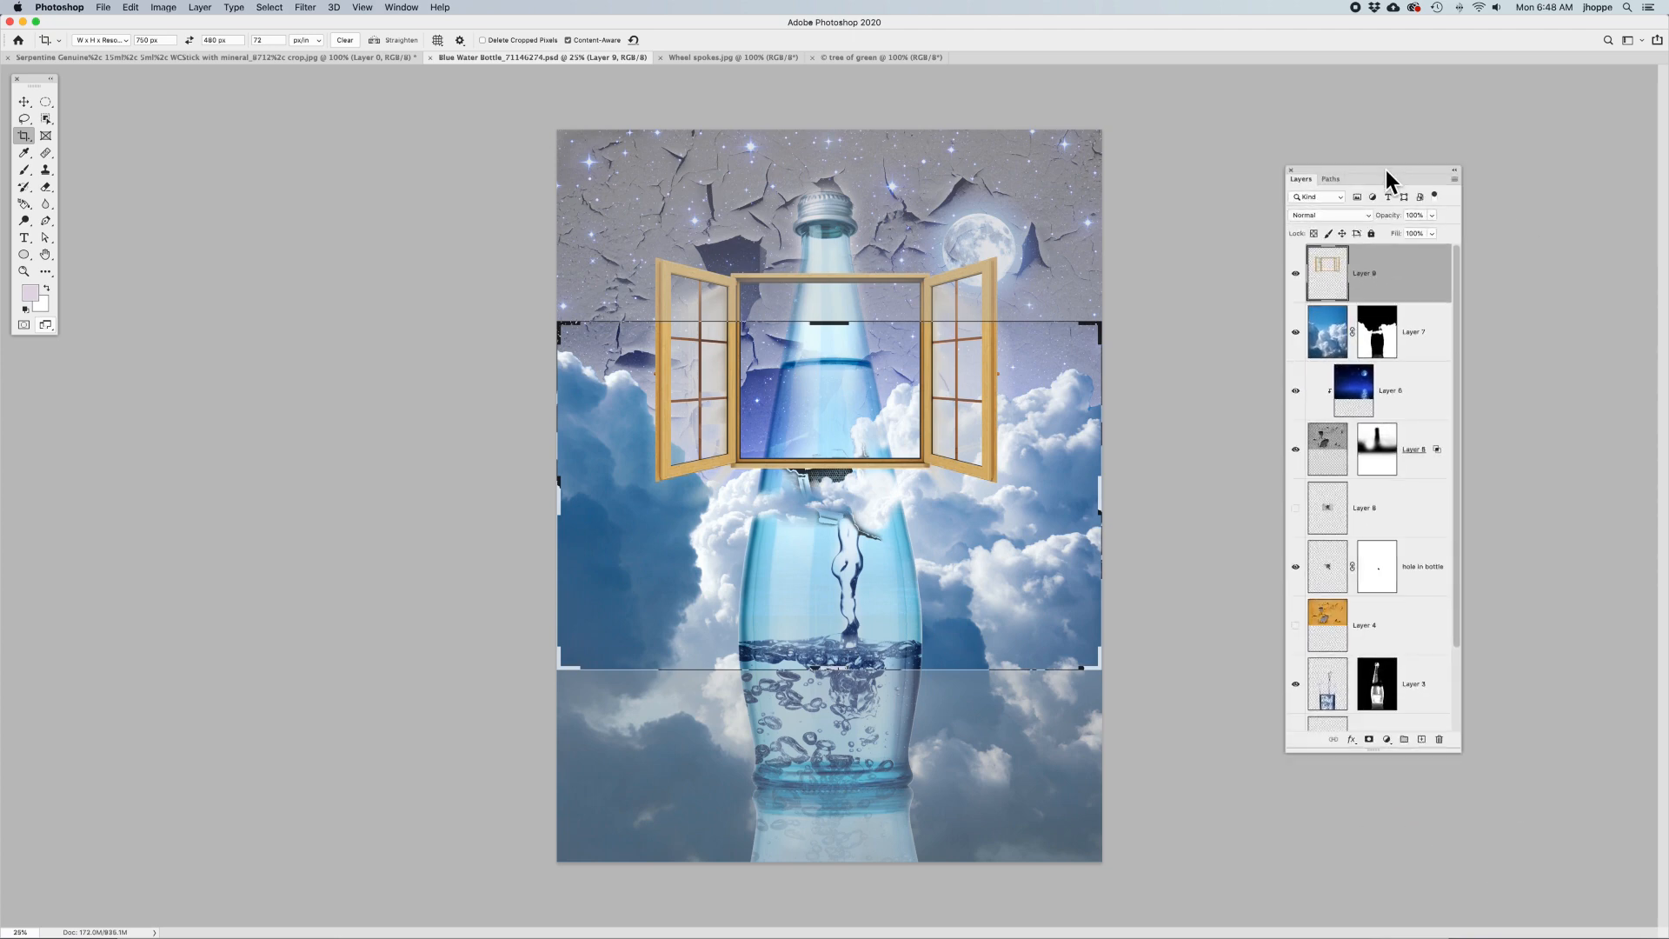
Step: With the Move tool active, select Layer 7 and check the document's dimensions in Image Size, closing it without changes
{"action": "key", "text": "v"}
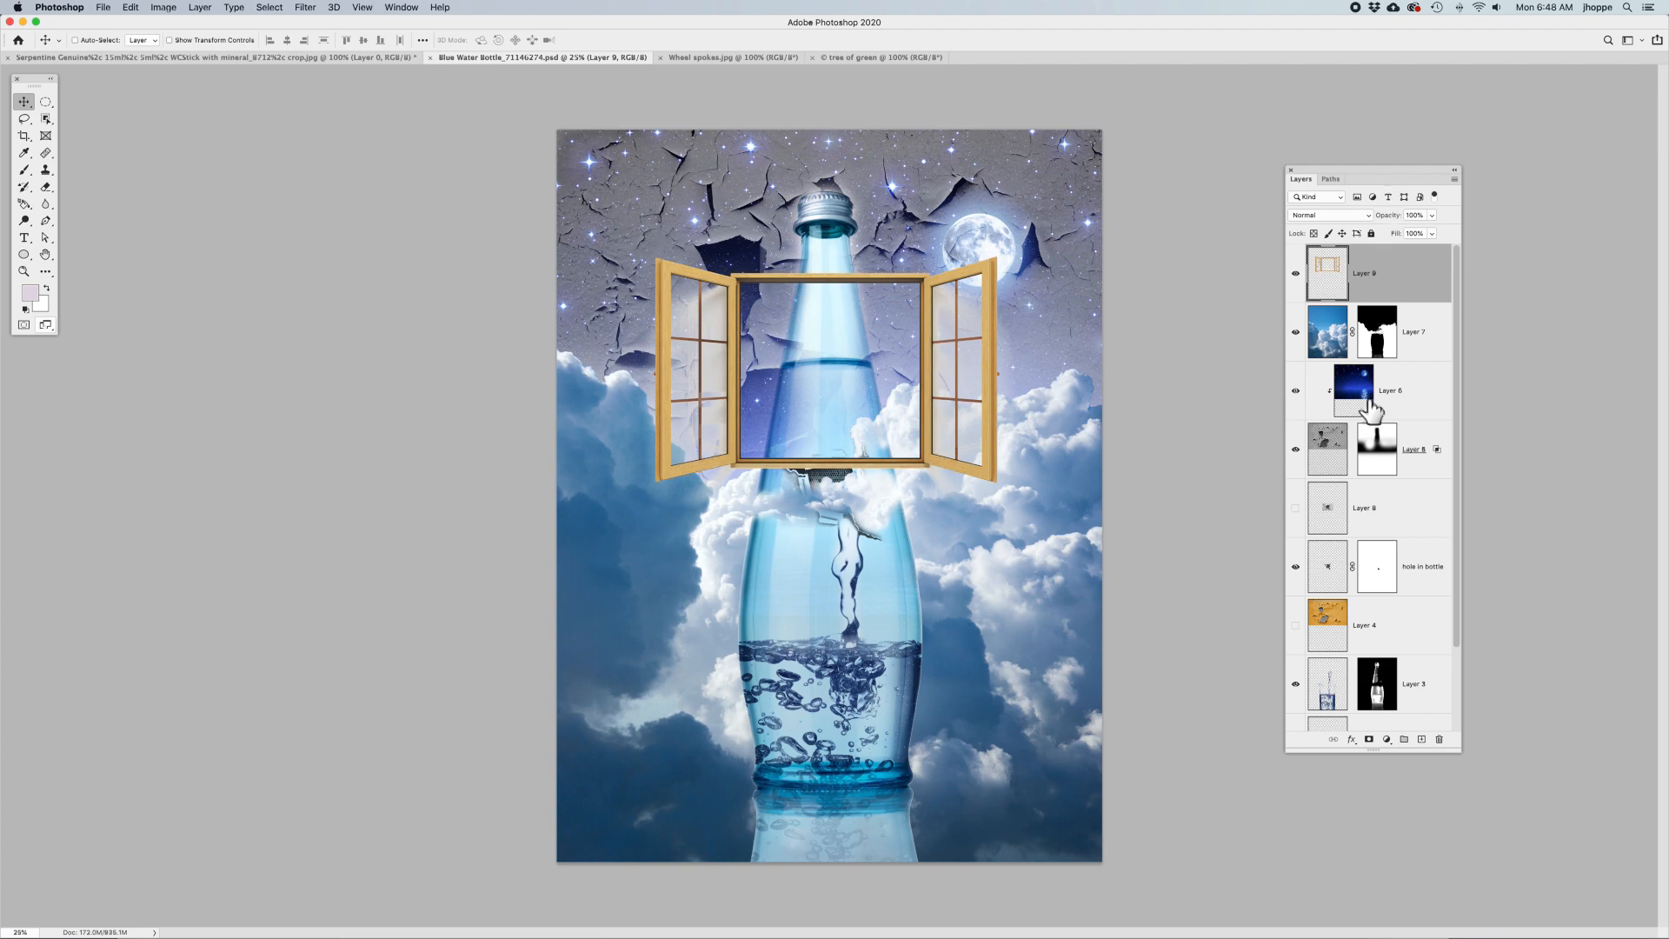
{"action": "left_click", "coordinate": [1325, 338]}
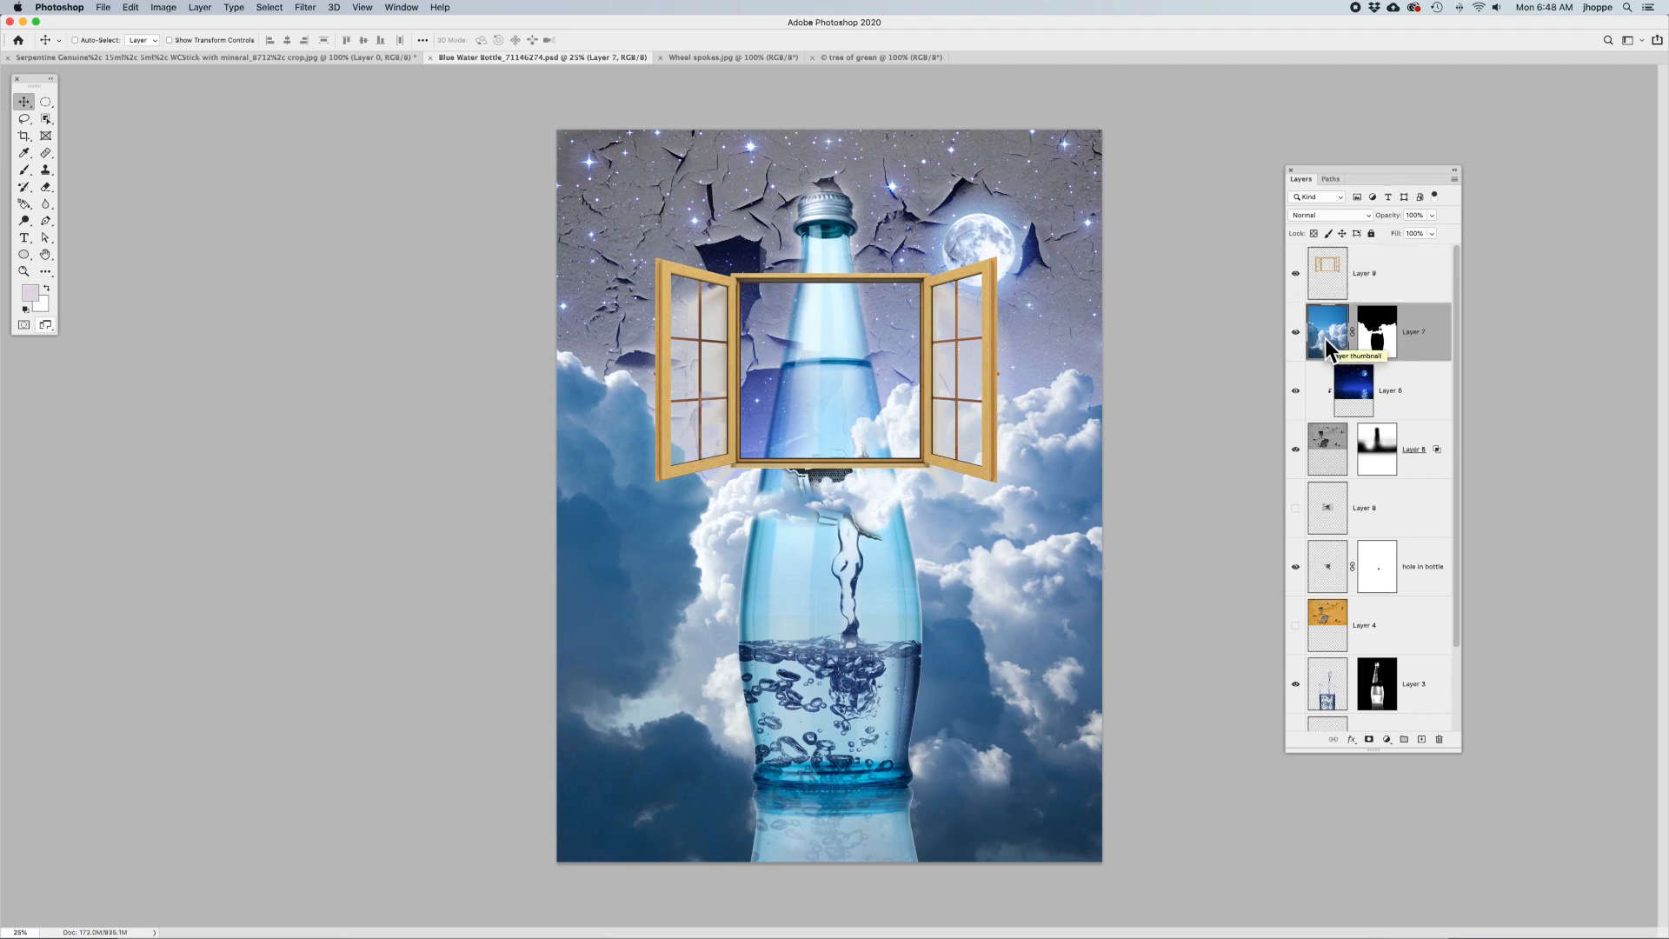
{"action": "key", "text": "super+alt+i"}
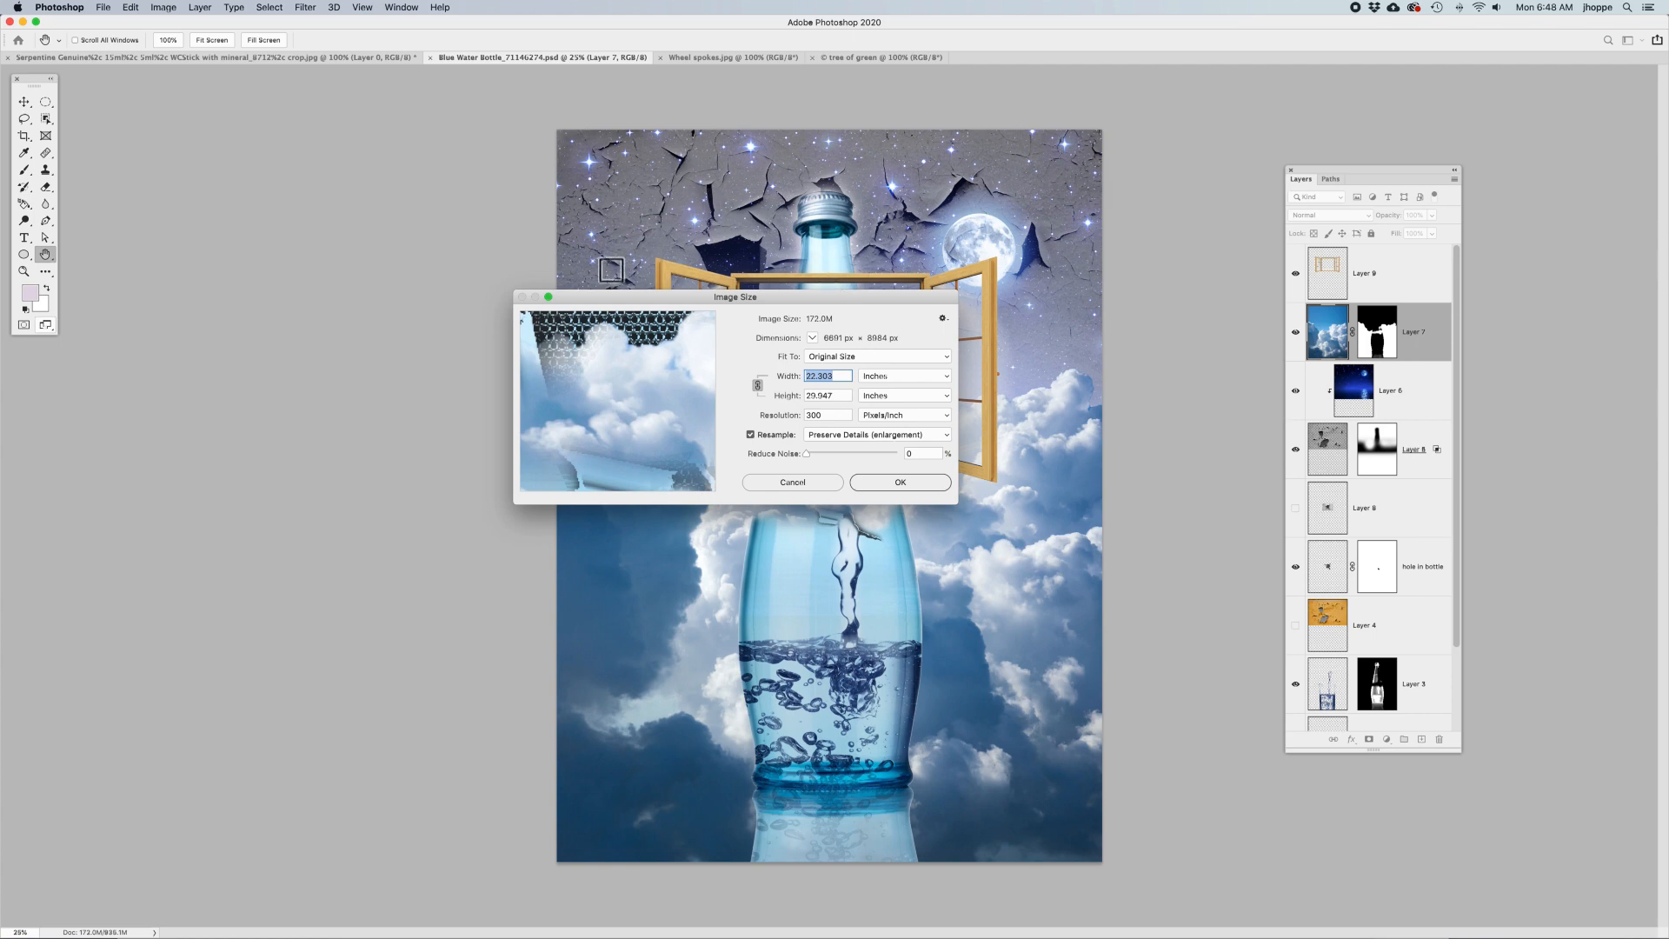
{"action": "left_click", "coordinate": [779, 485]}
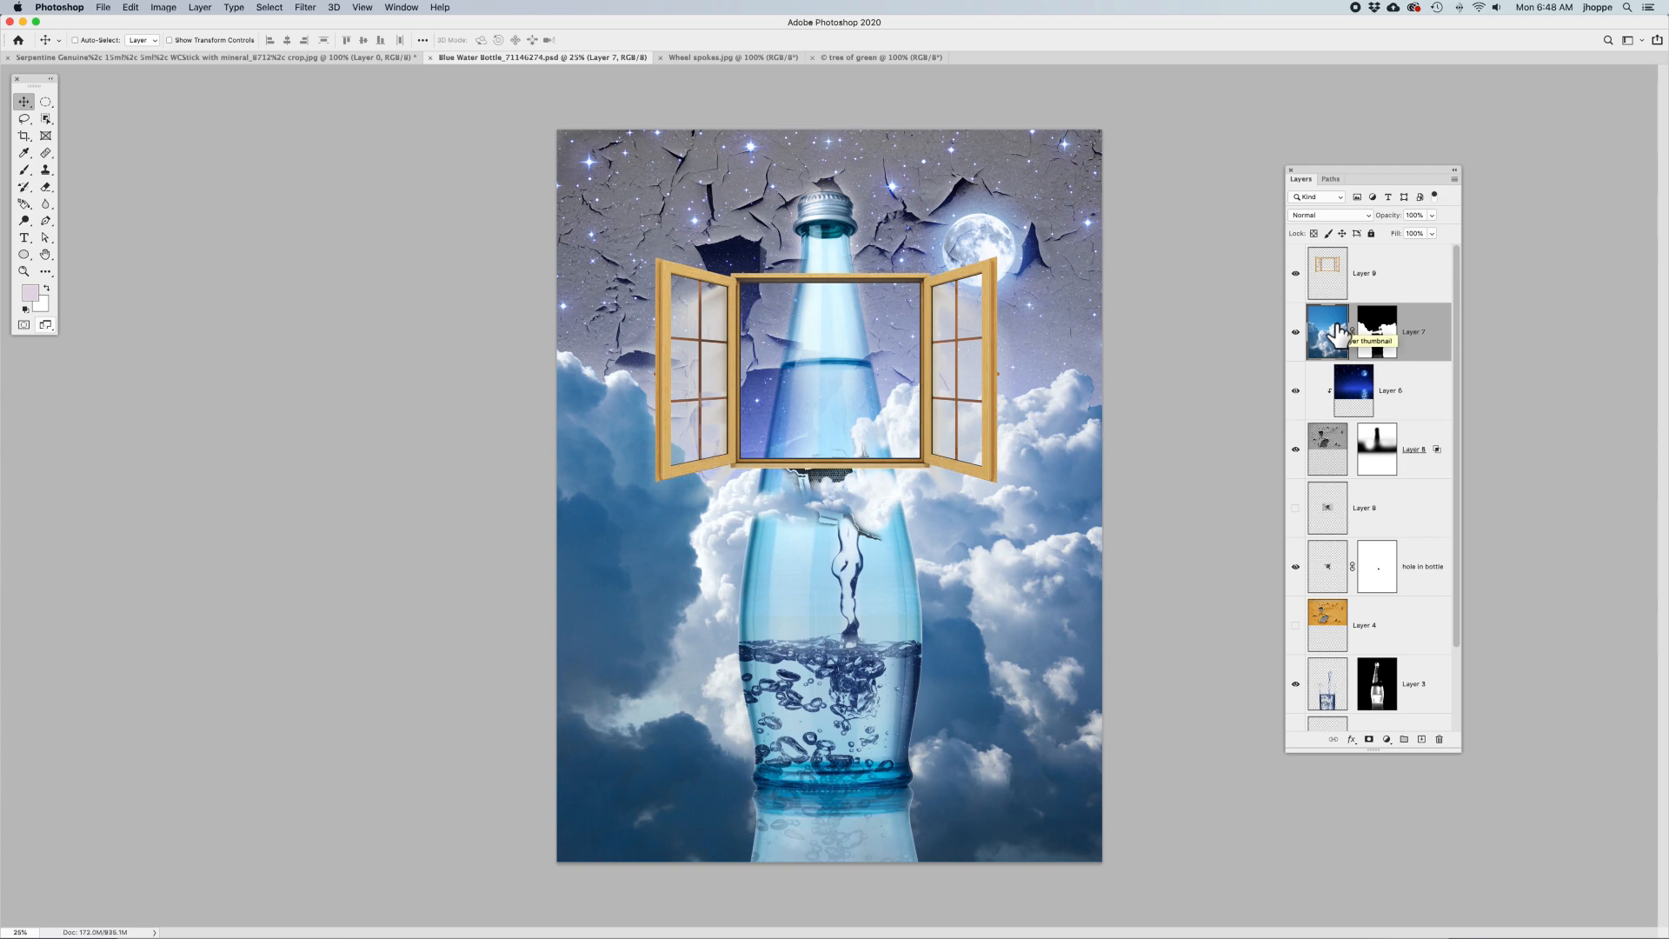
Step: Try shifting the Layer 7 clouds sideways together with their linked mask, and undo the move
{"action": "left_click_drag", "start_coordinate": [1035, 601], "coordinate": [1088, 603]}
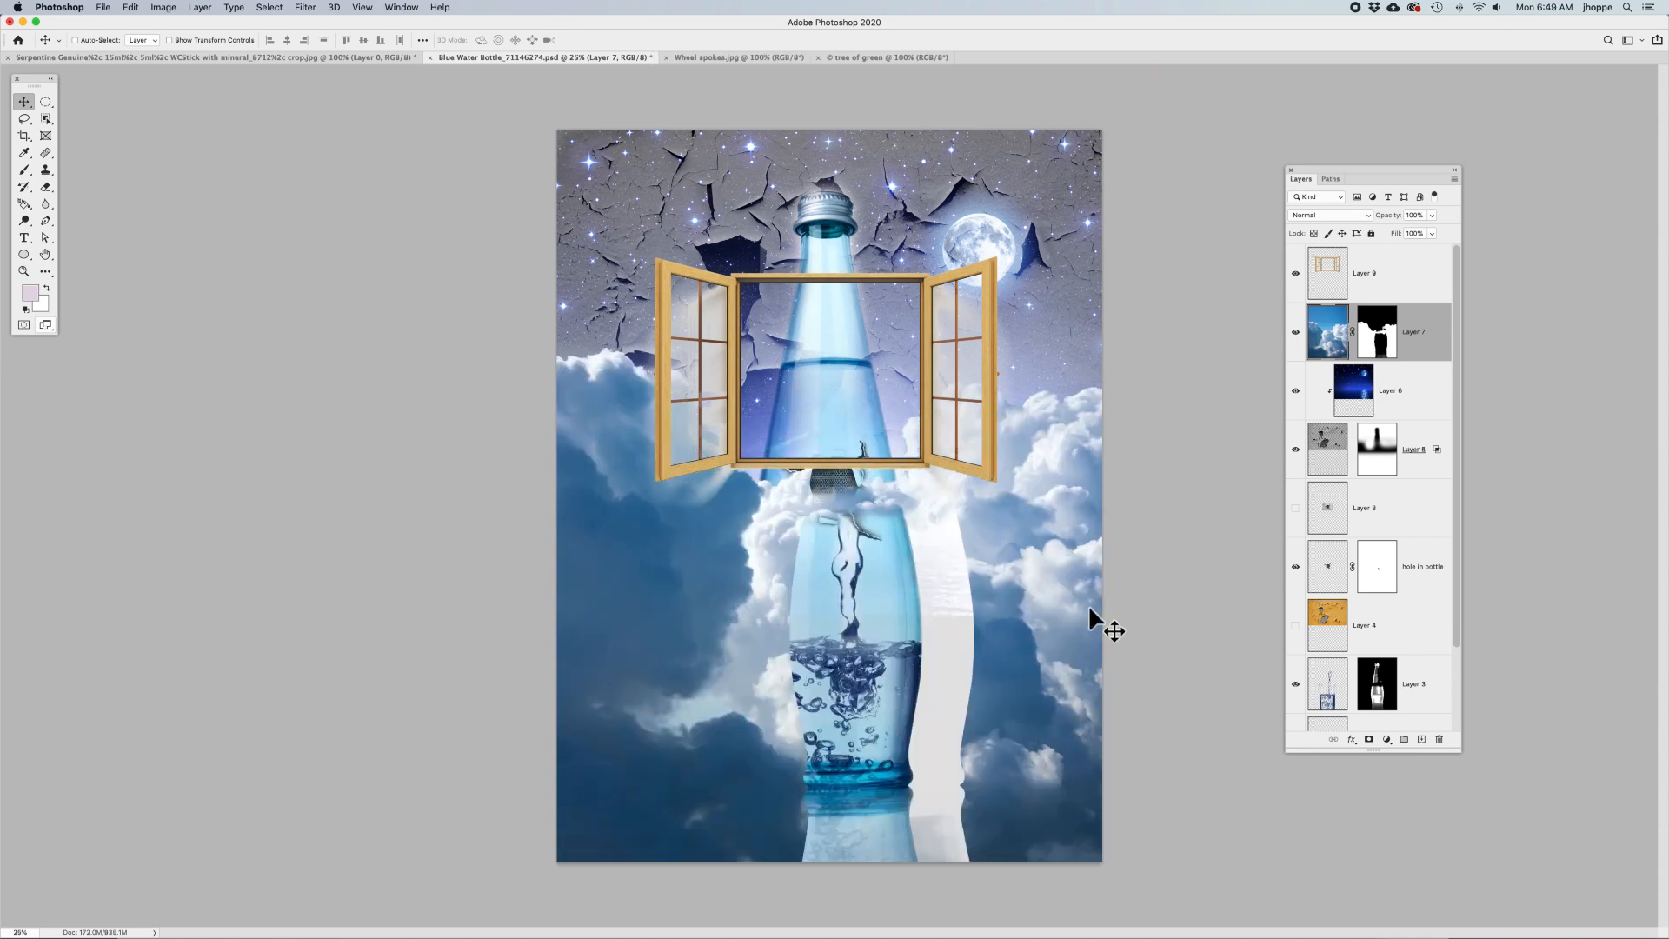
{"action": "key", "text": "super+z"}
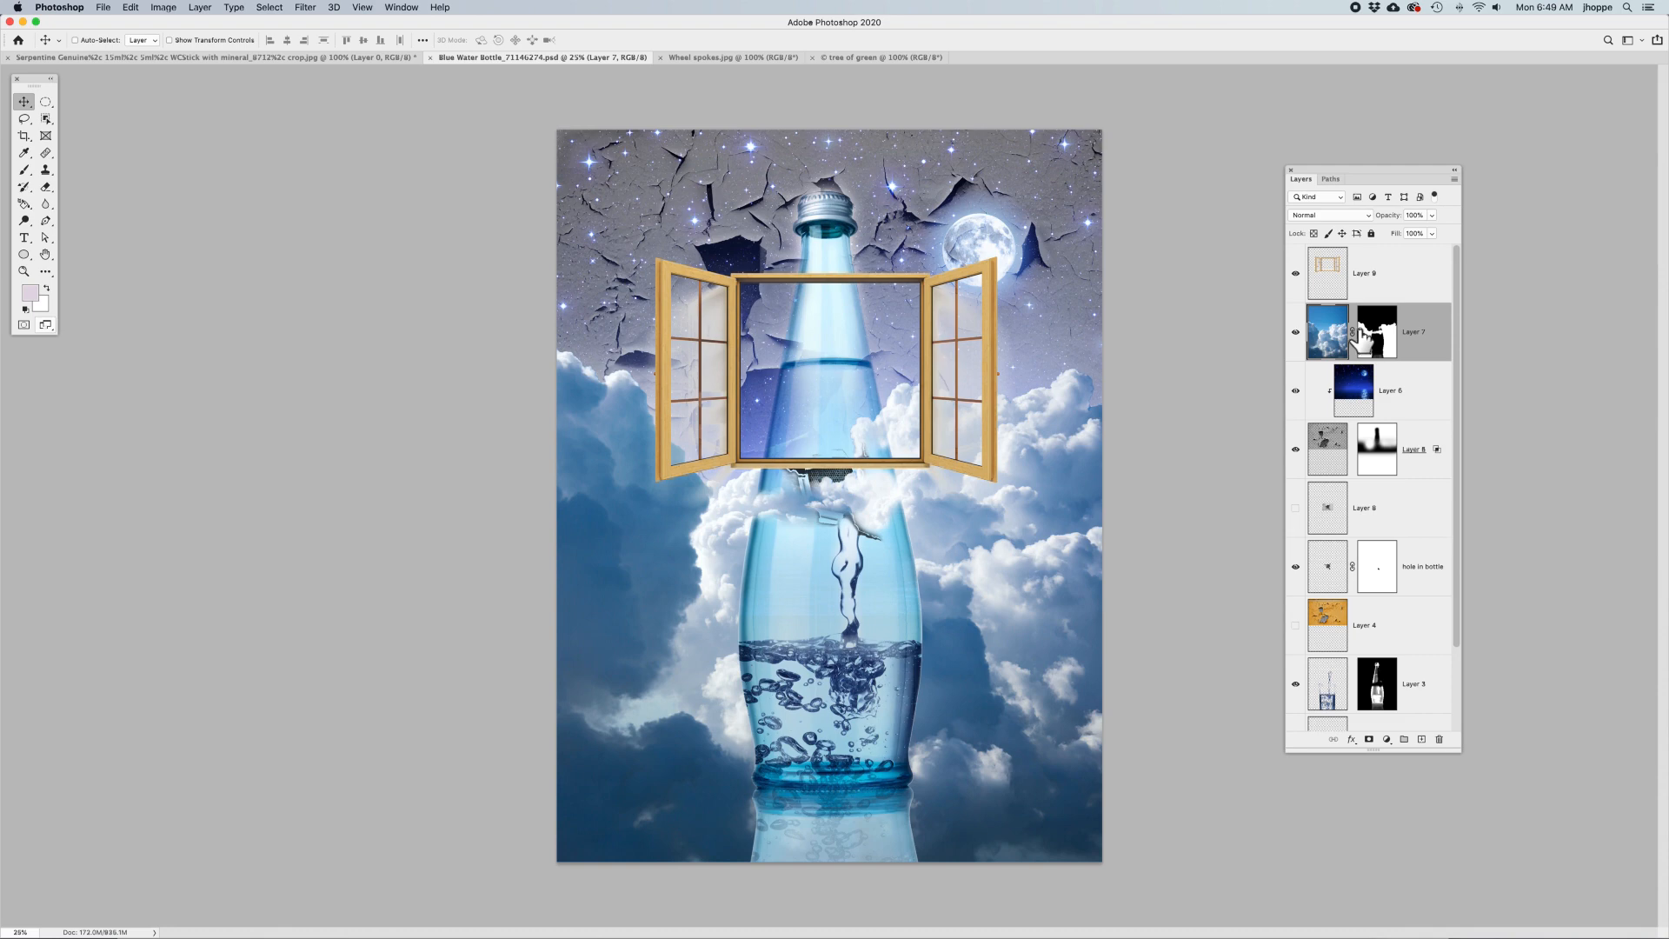
Step: Unlink Layer 7's mask and try sliding its clouds, and the cracked wall on Layer 5, behind their masks
{"action": "left_click", "coordinate": [1353, 331]}
{"action": "left_click_drag", "start_coordinate": [901, 608], "coordinate": [860, 596]}
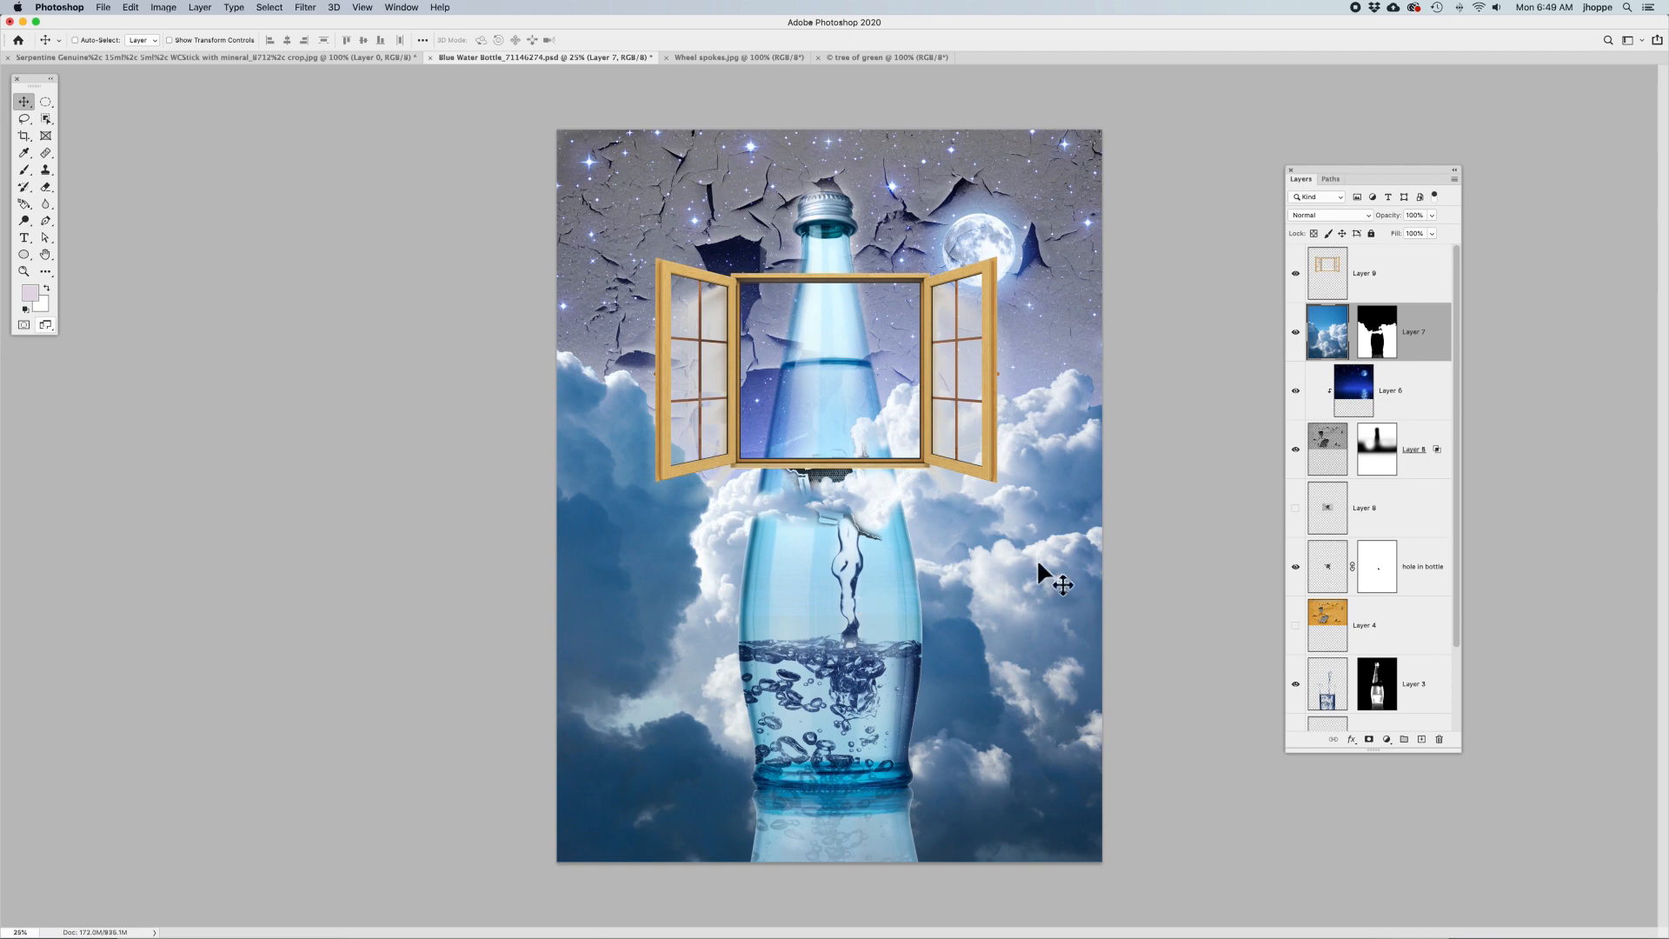
{"action": "left_click_drag", "start_coordinate": [1059, 233], "coordinate": [1016, 239]}
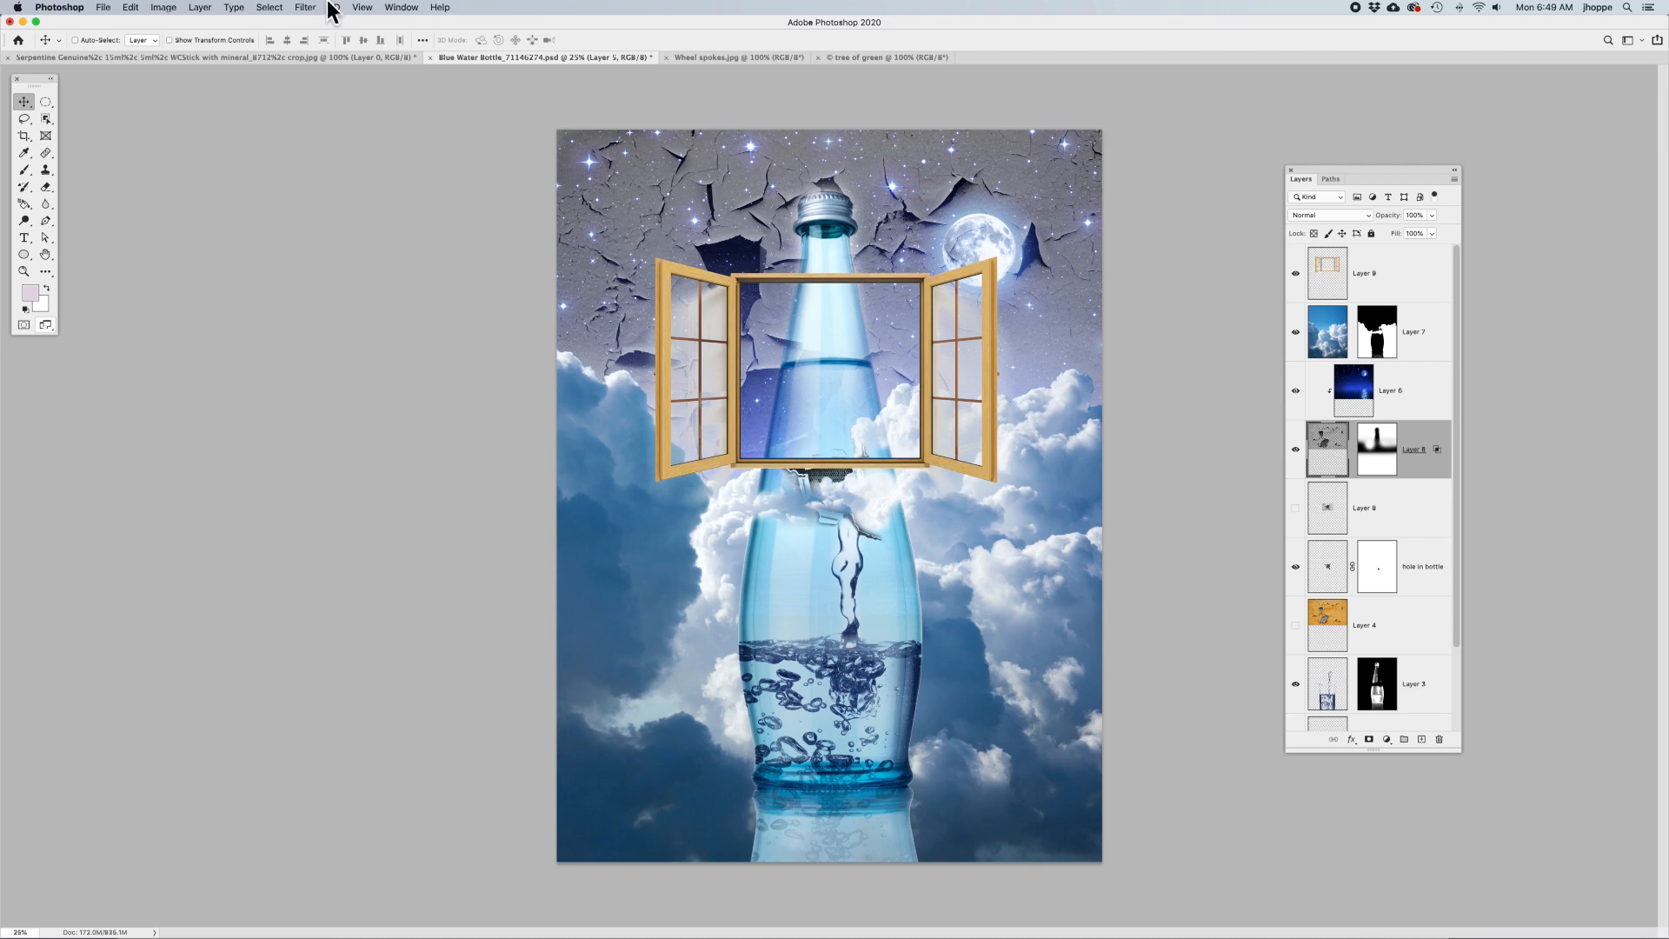
Step: Open Canvas Size, switch the dimensions to inches, and set the new canvas width to 25.303 inches
{"action": "left_click", "coordinate": [168, 7]}
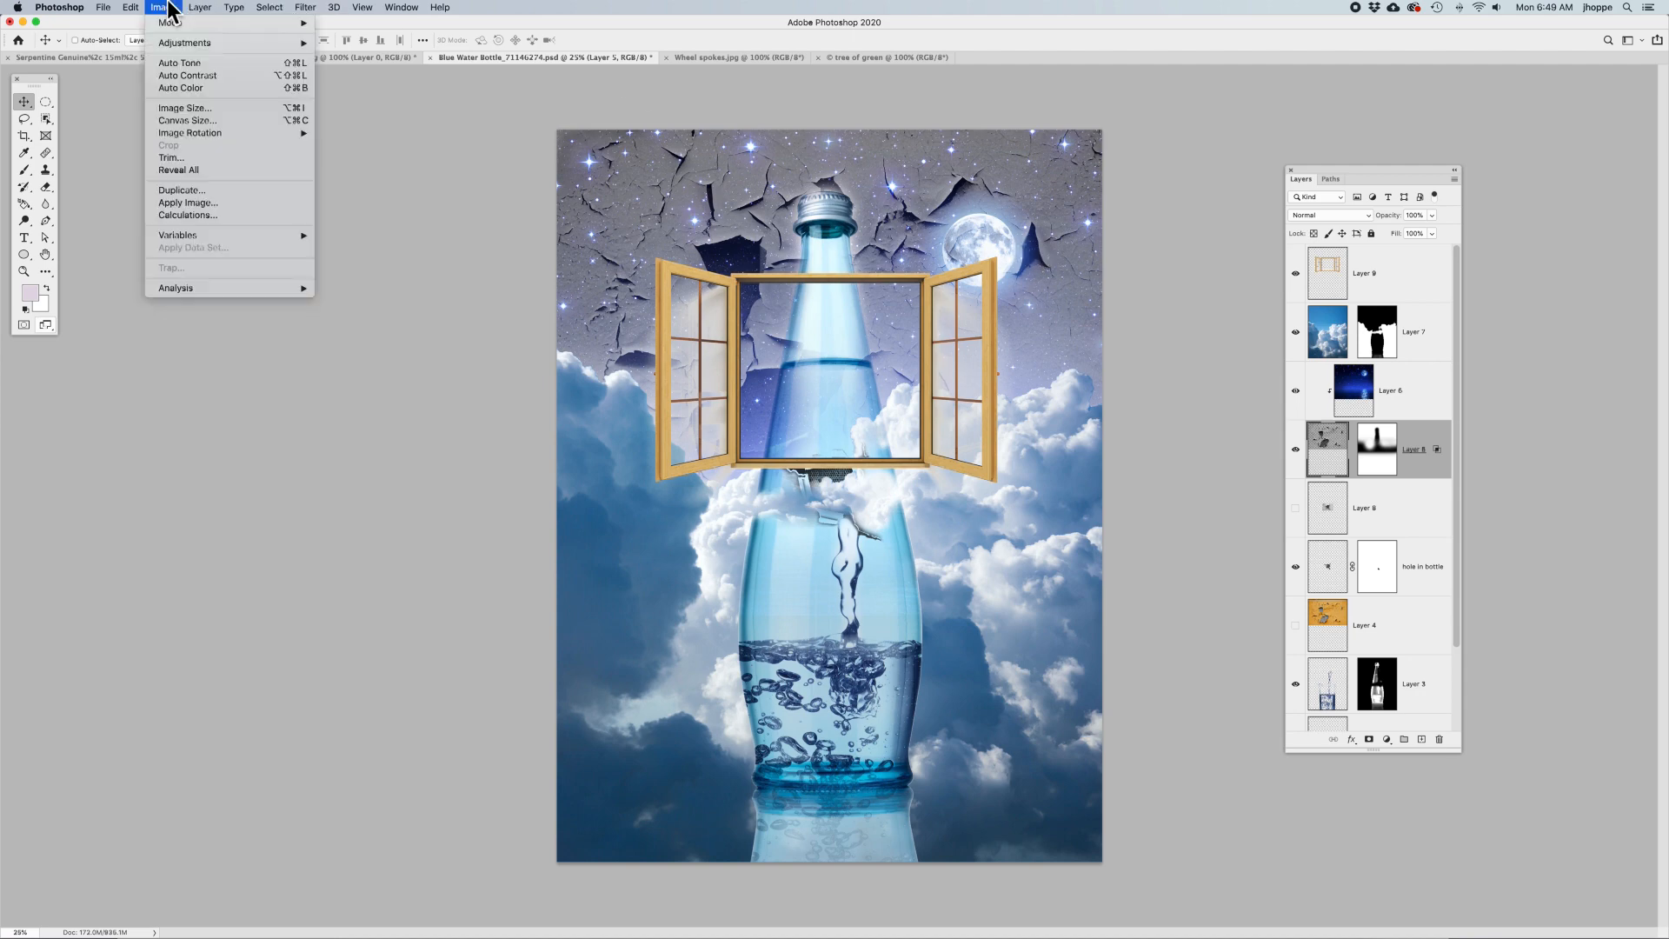
{"action": "left_click", "coordinate": [185, 120]}
{"action": "left_click_drag", "start_coordinate": [957, 322], "coordinate": [1106, 361]}
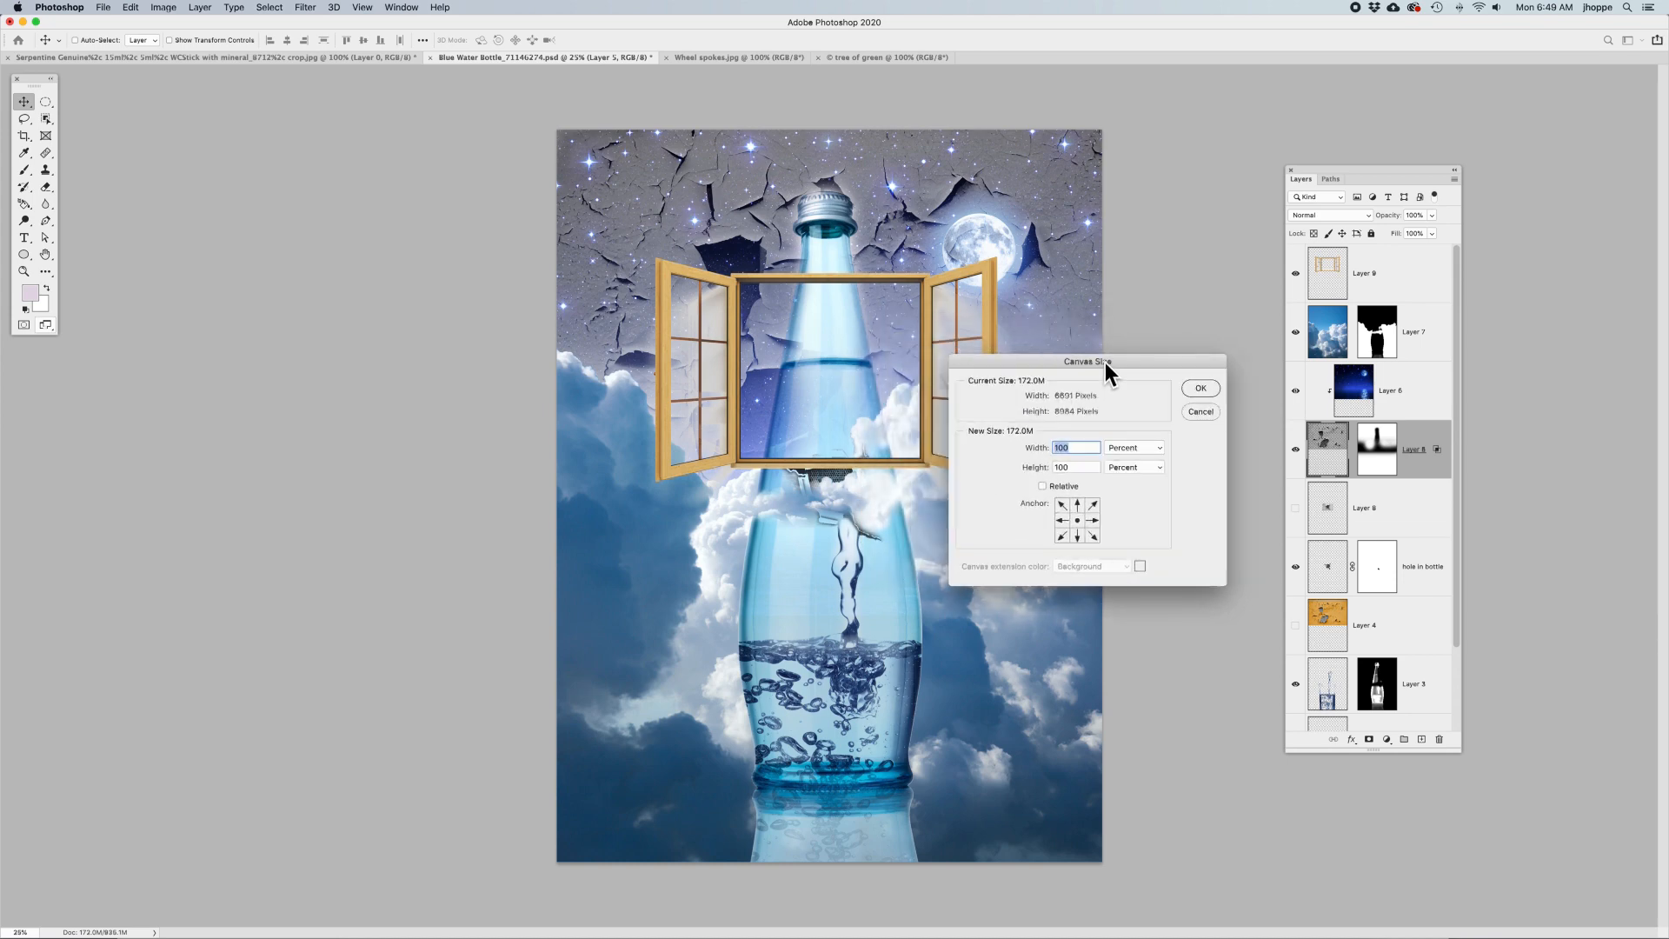
{"action": "left_click", "coordinate": [1135, 446]}
{"action": "left_click", "coordinate": [1135, 449]}
{"action": "left_click", "coordinate": [1130, 445]}
{"action": "left_click", "coordinate": [1135, 467]}
{"action": "key", "text": "Up"}
{"action": "key", "text": "Up"}
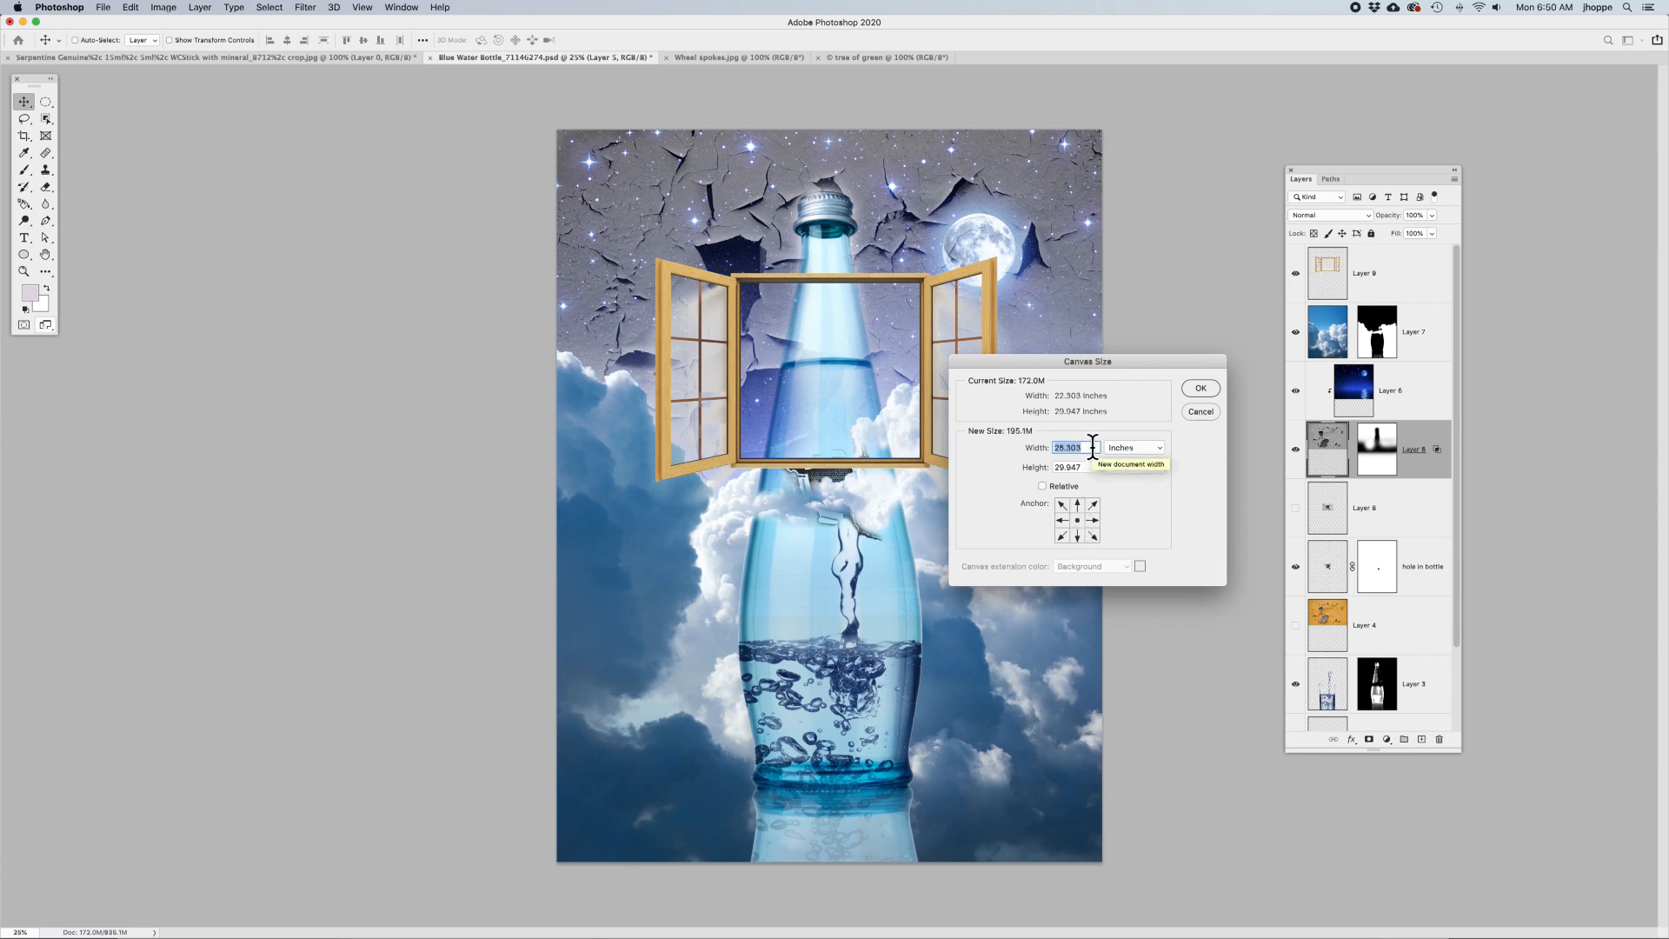
Step: Set the canvas height to 32.947 inches, apply the new canvas size, and undo the enlargement
{"action": "left_click", "coordinate": [1095, 467]}
{"action": "key", "text": "Up"}
{"action": "key", "text": "Up"}
{"action": "key", "text": "Up"}
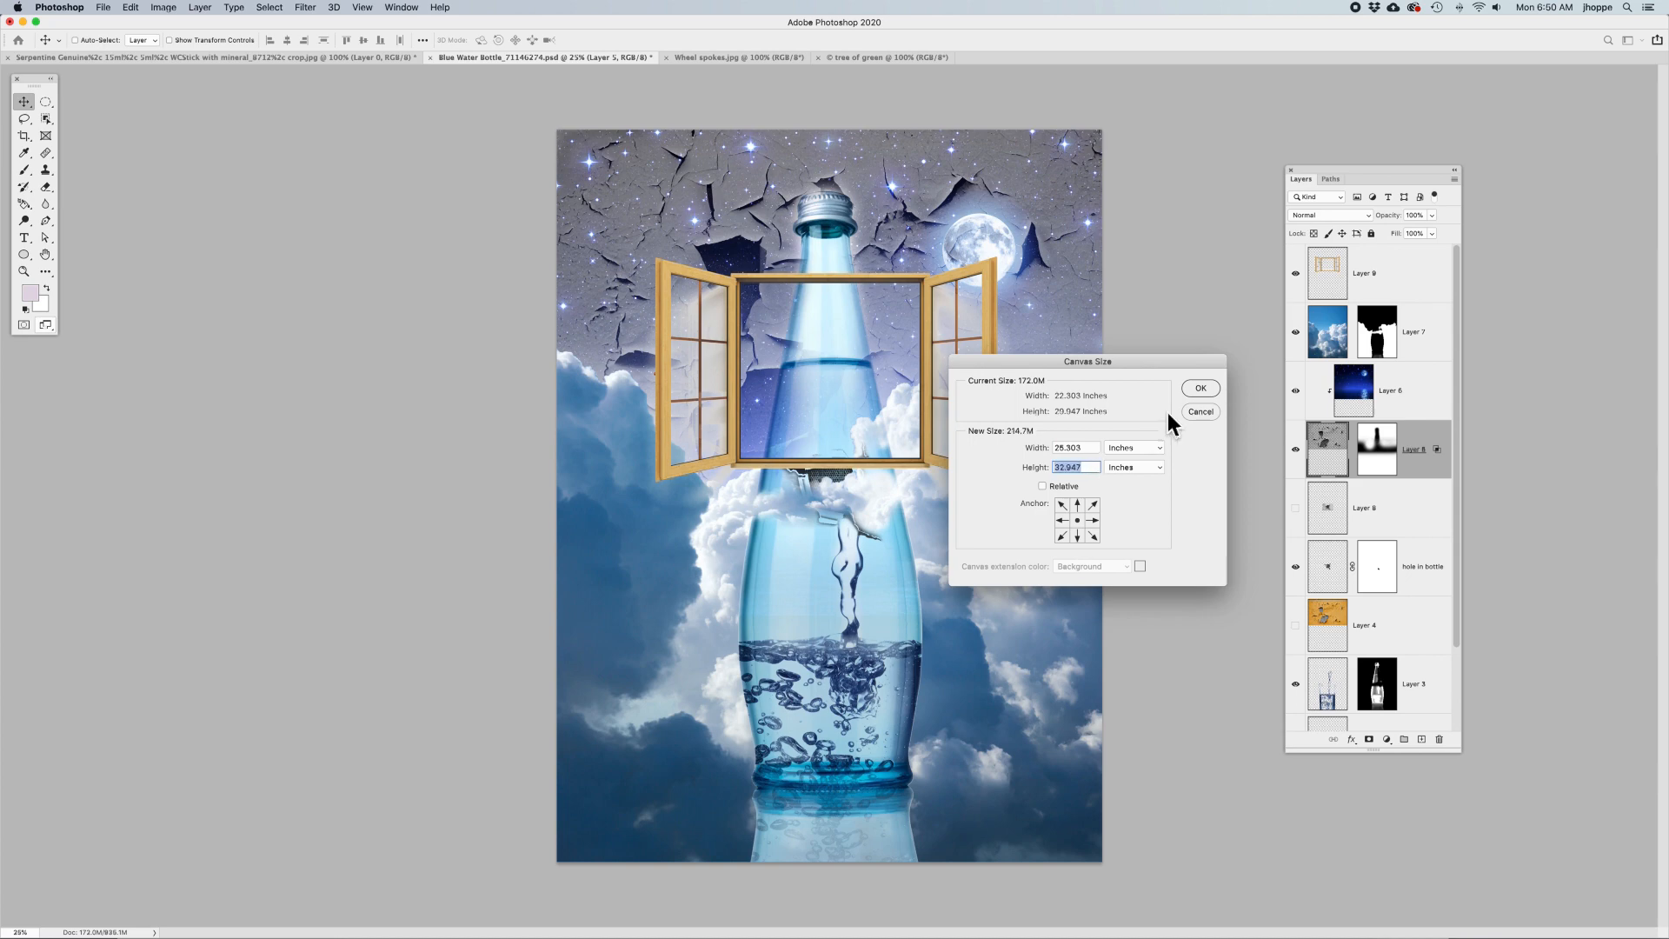
{"action": "left_click", "coordinate": [1204, 387]}
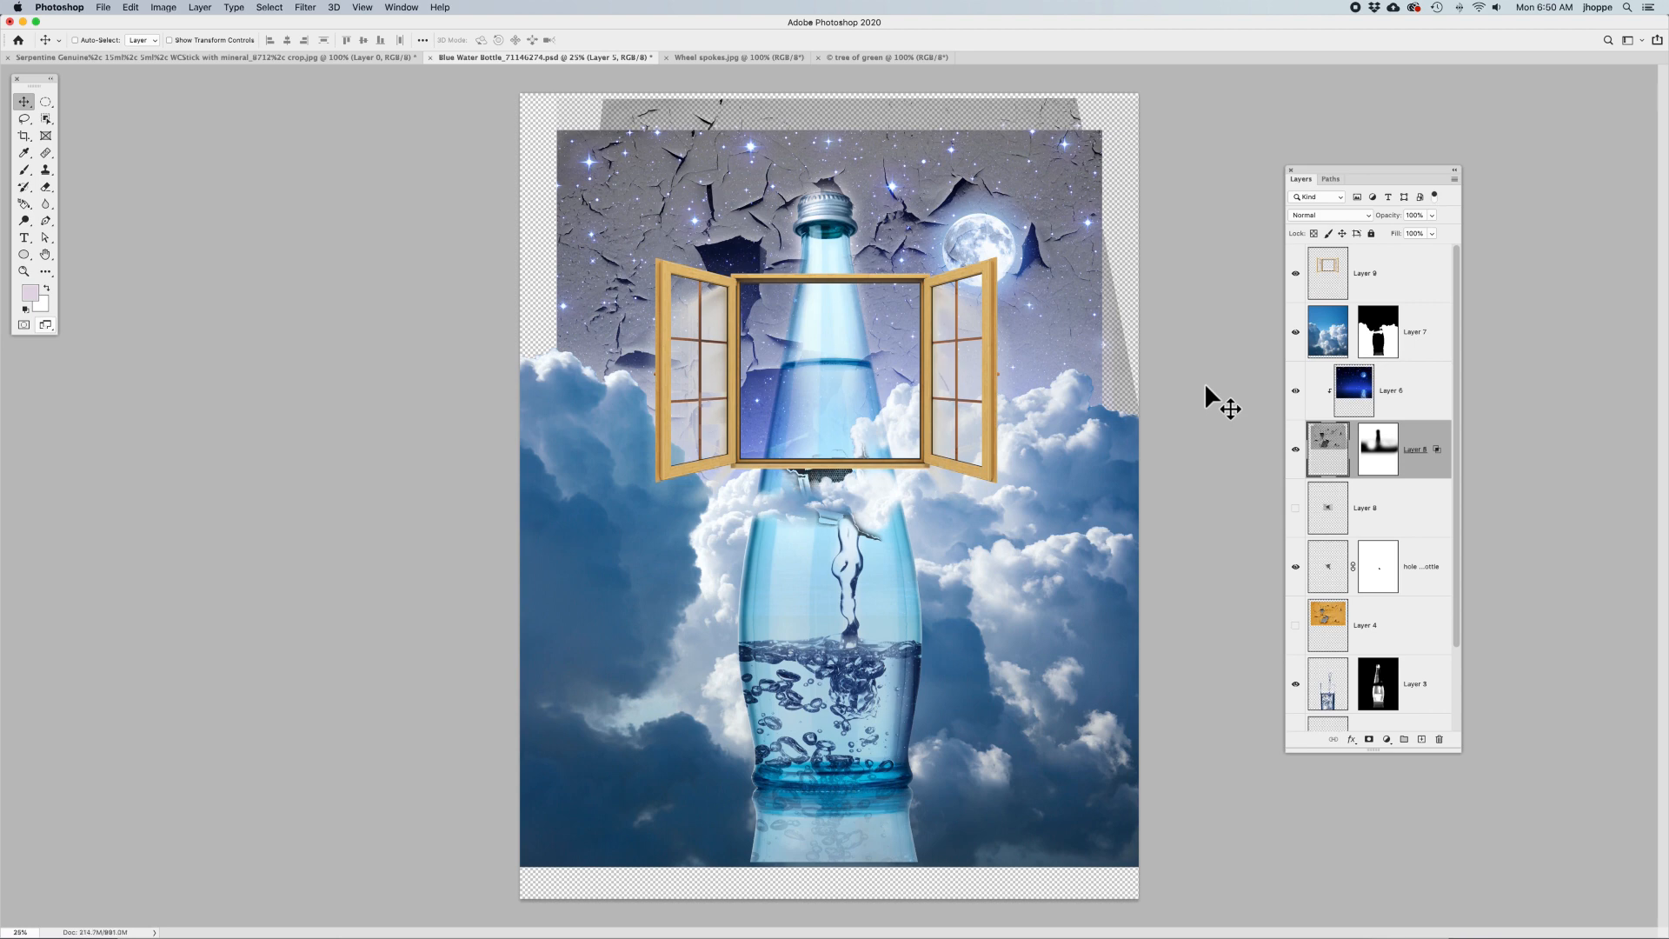
{"action": "key", "text": "super+z"}
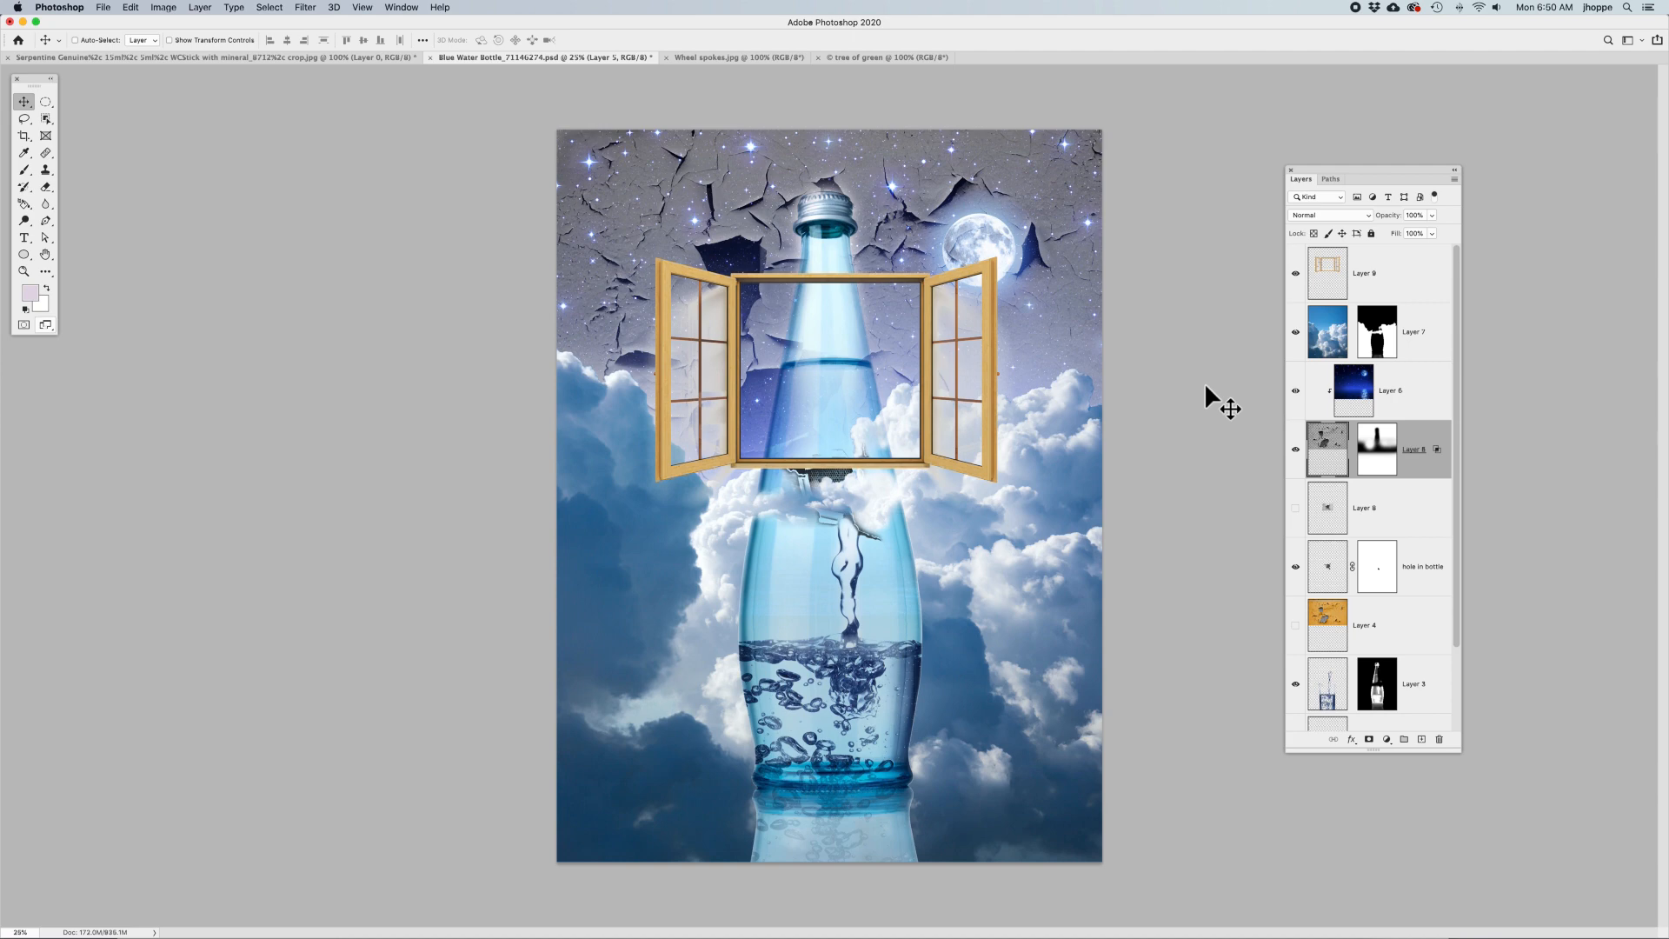
Step: Use Reveal All to expand the canvas to the layers' full hidden content, examine the whole image, and undo it
{"action": "left_click", "coordinate": [170, 8]}
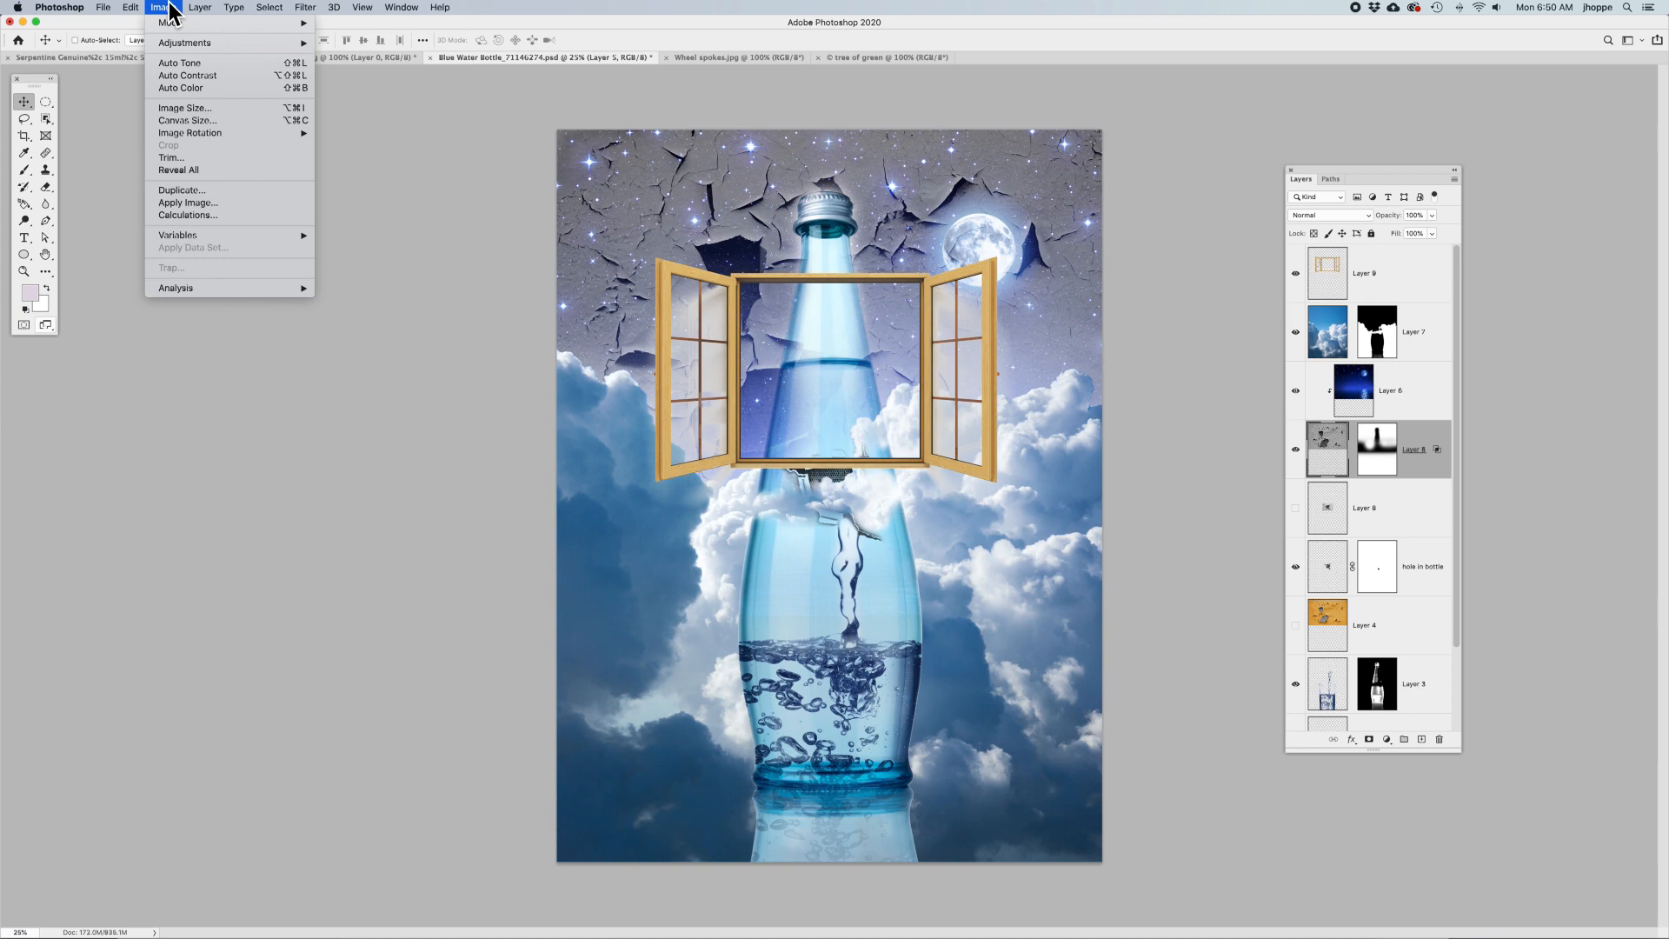
{"action": "left_click", "coordinate": [200, 169]}
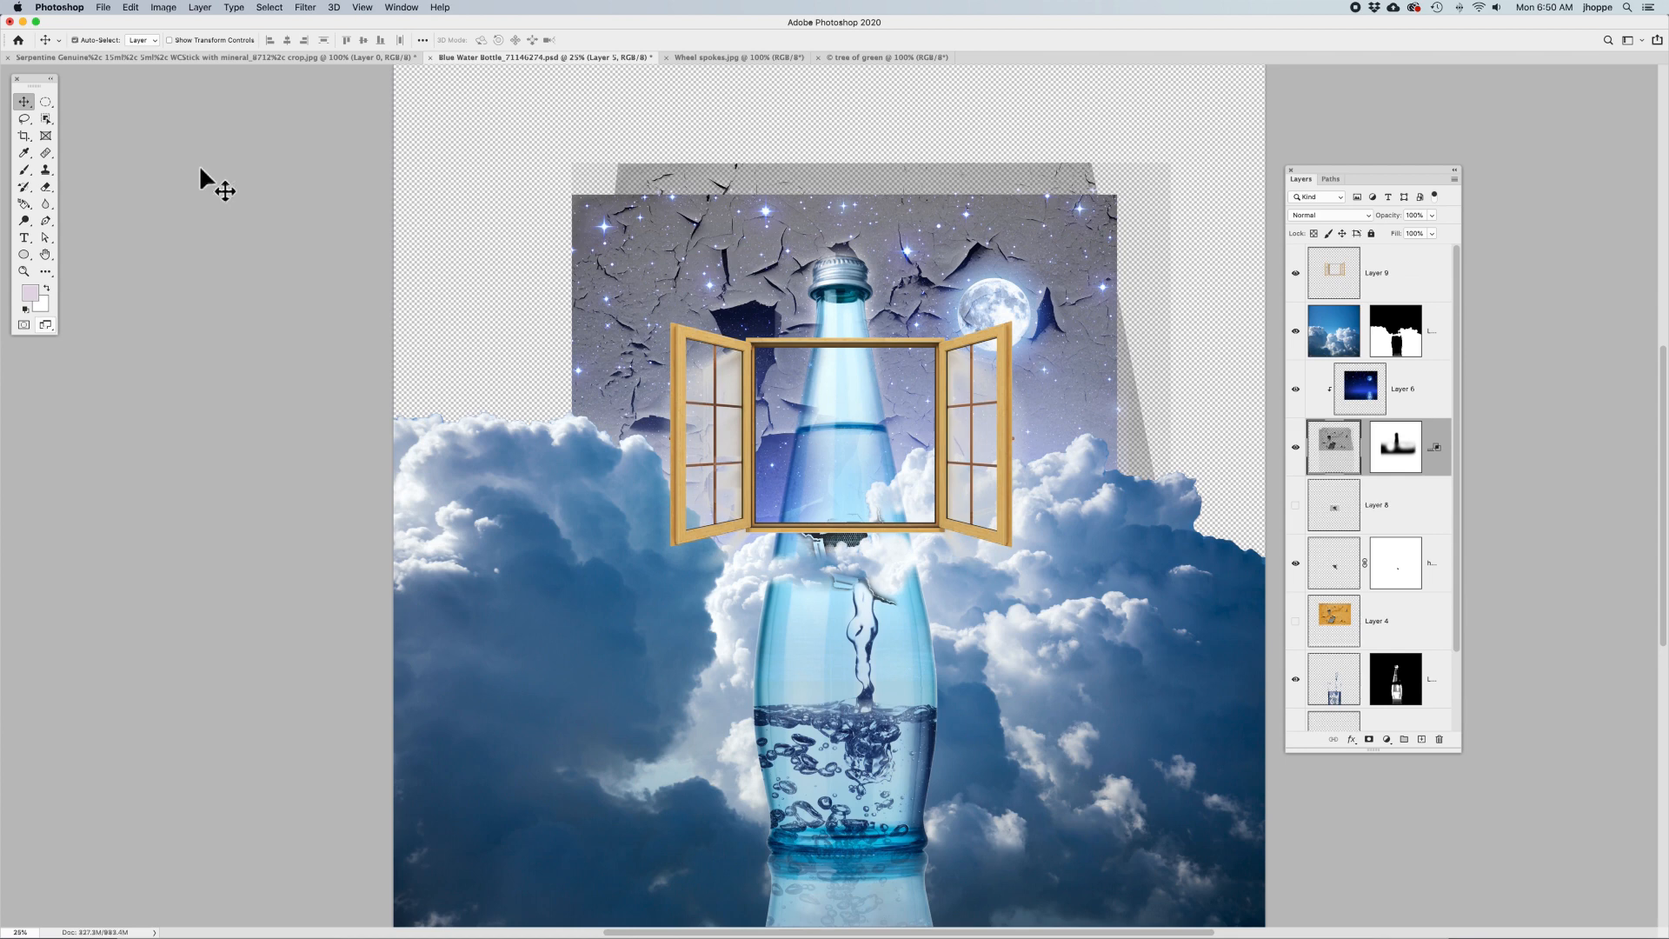
{"action": "key", "text": "super+minus"}
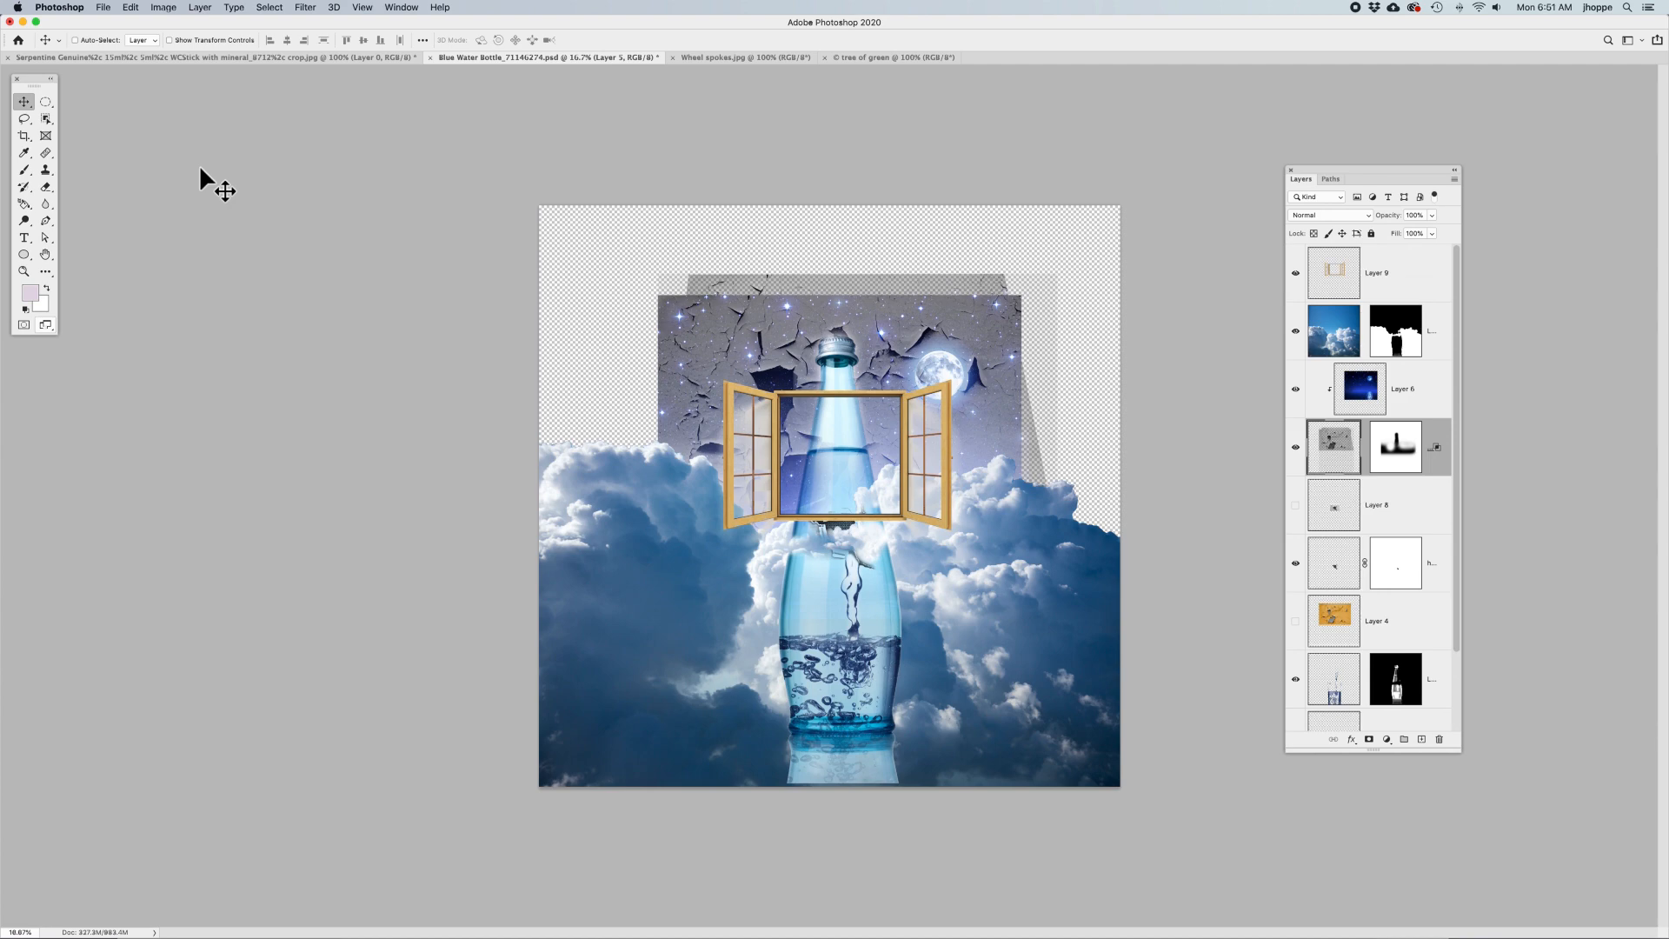
{"action": "key", "text": "super+z"}
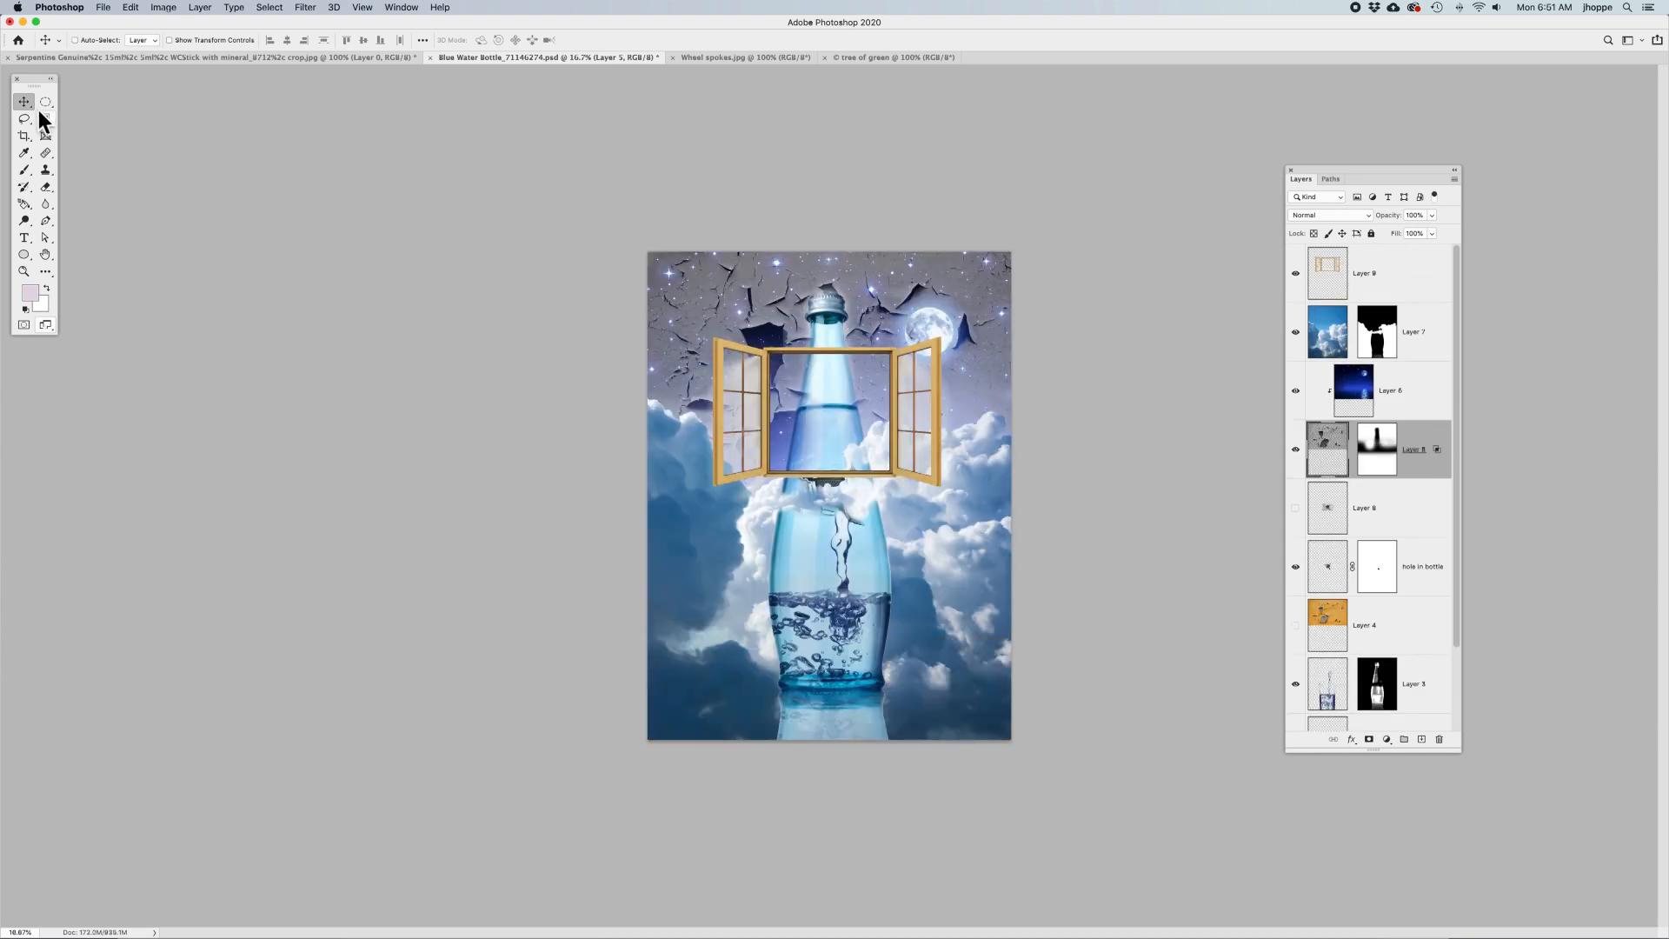
Step: Activate the Crop tool on the bottle composite and choose the 5 : 7 ratio preset
{"action": "left_click", "coordinate": [25, 134]}
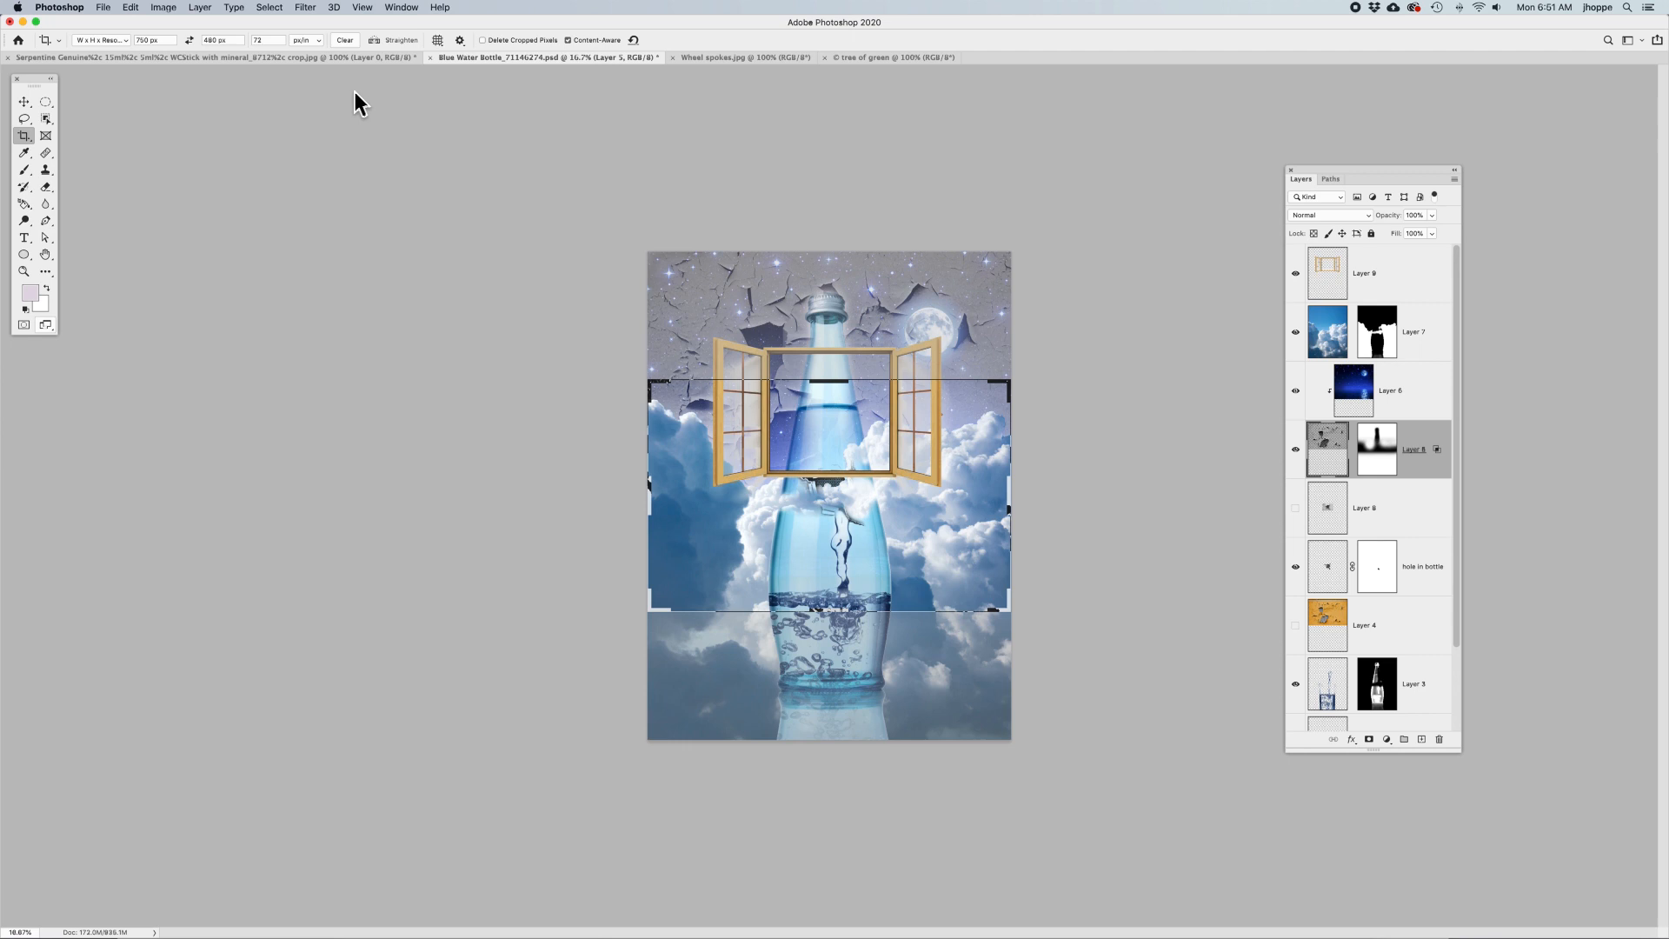
{"action": "left_click", "coordinate": [97, 40]}
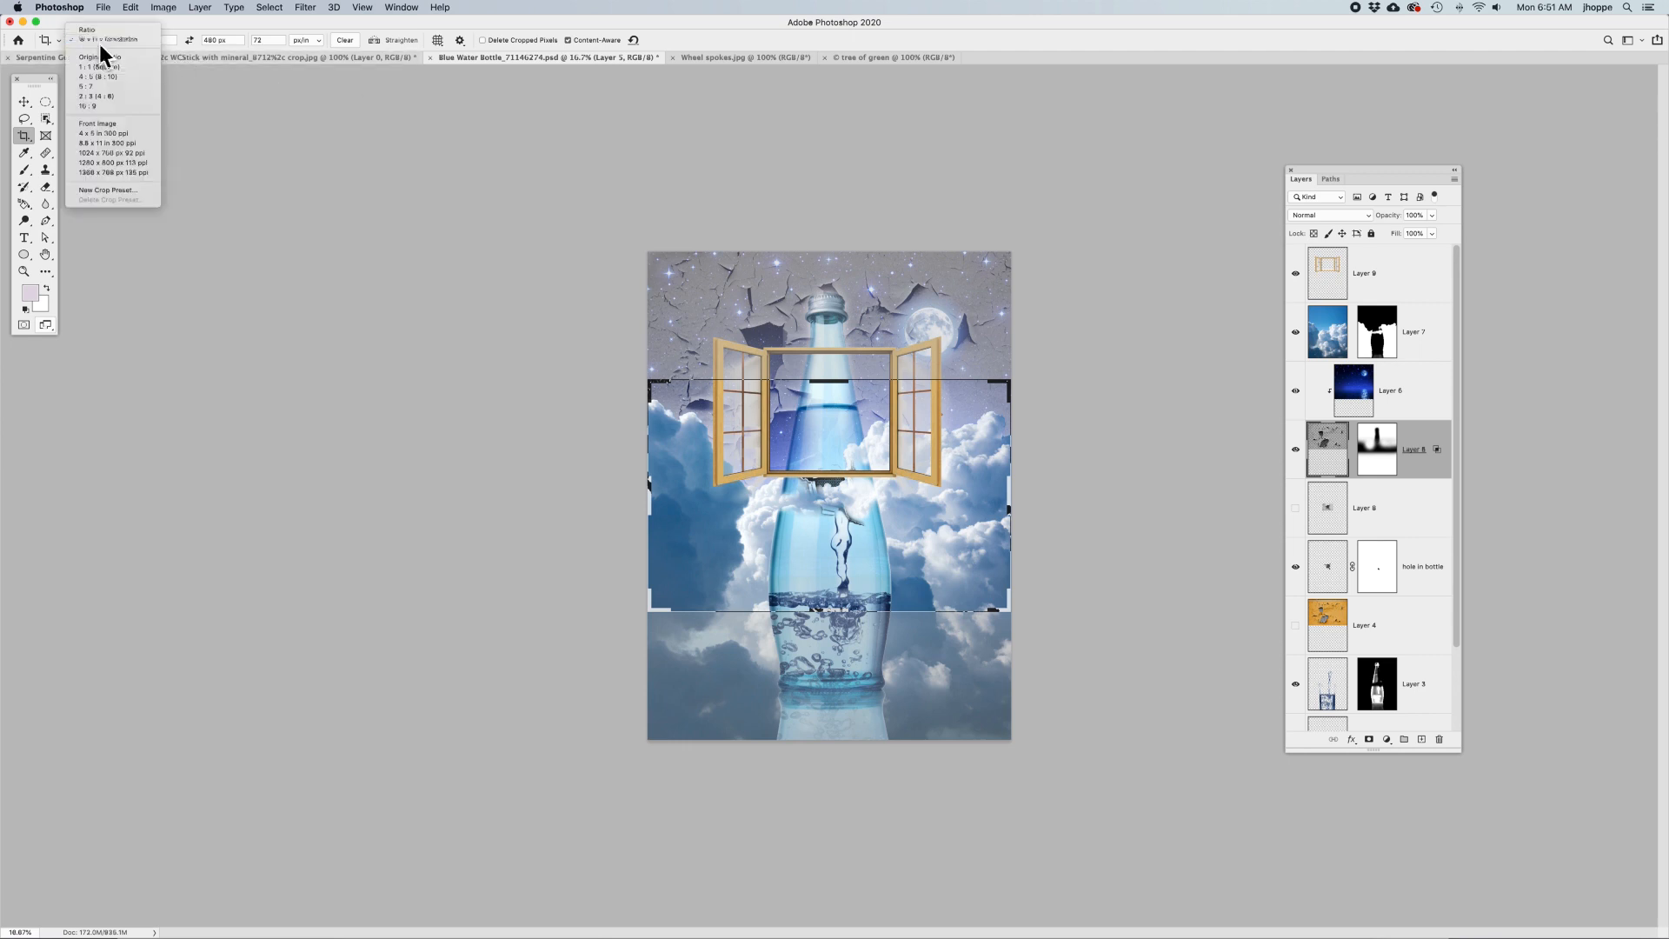
{"action": "left_click", "coordinate": [101, 87]}
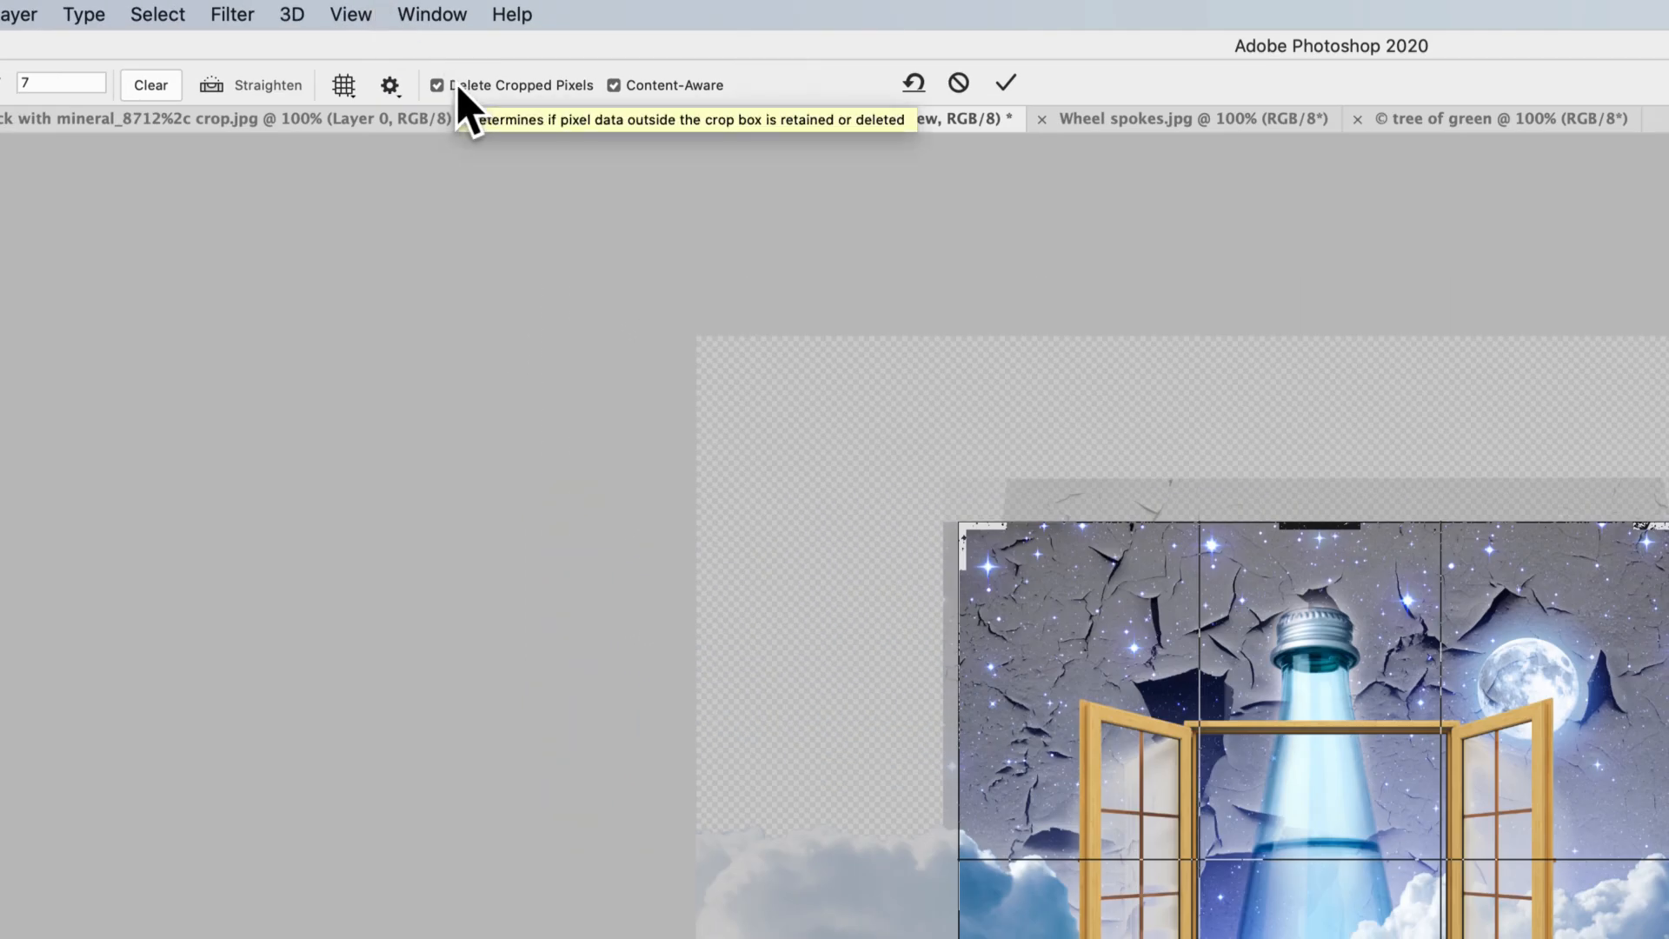
Step: Crop slightly inside the composite's edges with Delete Cropped Pixels enabled, test Reveal All on the result, and undo the crop
{"action": "left_click", "coordinate": [459, 90]}
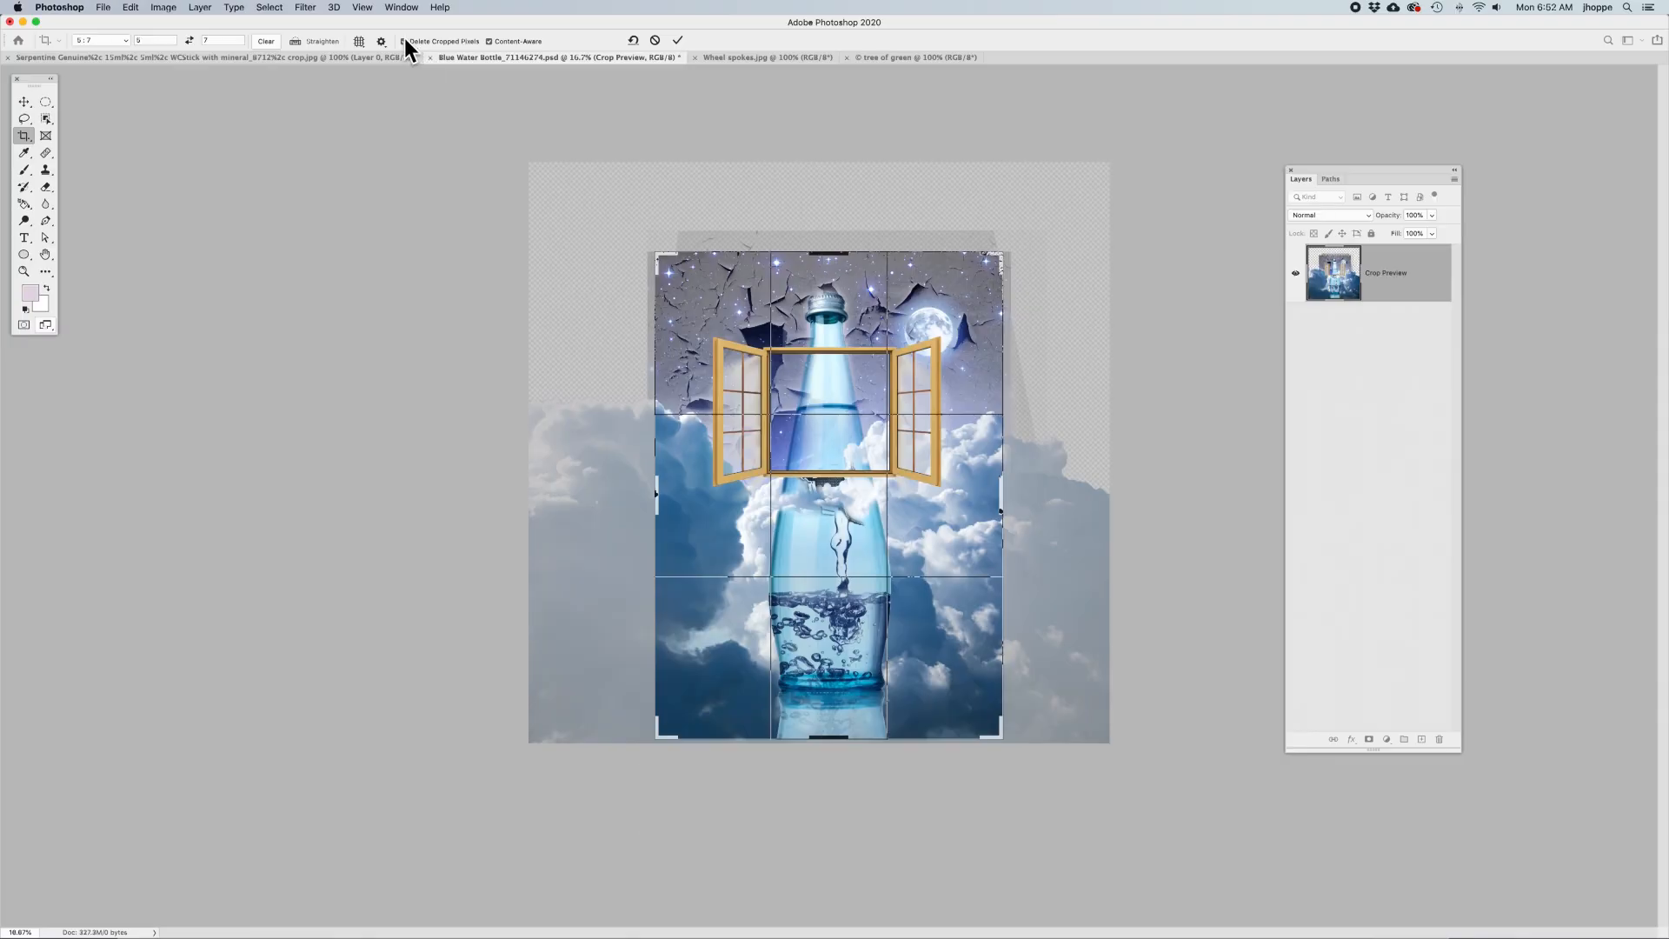
{"action": "left_click", "coordinate": [403, 41]}
{"action": "left_click_drag", "start_coordinate": [655, 248], "coordinate": [685, 275]}
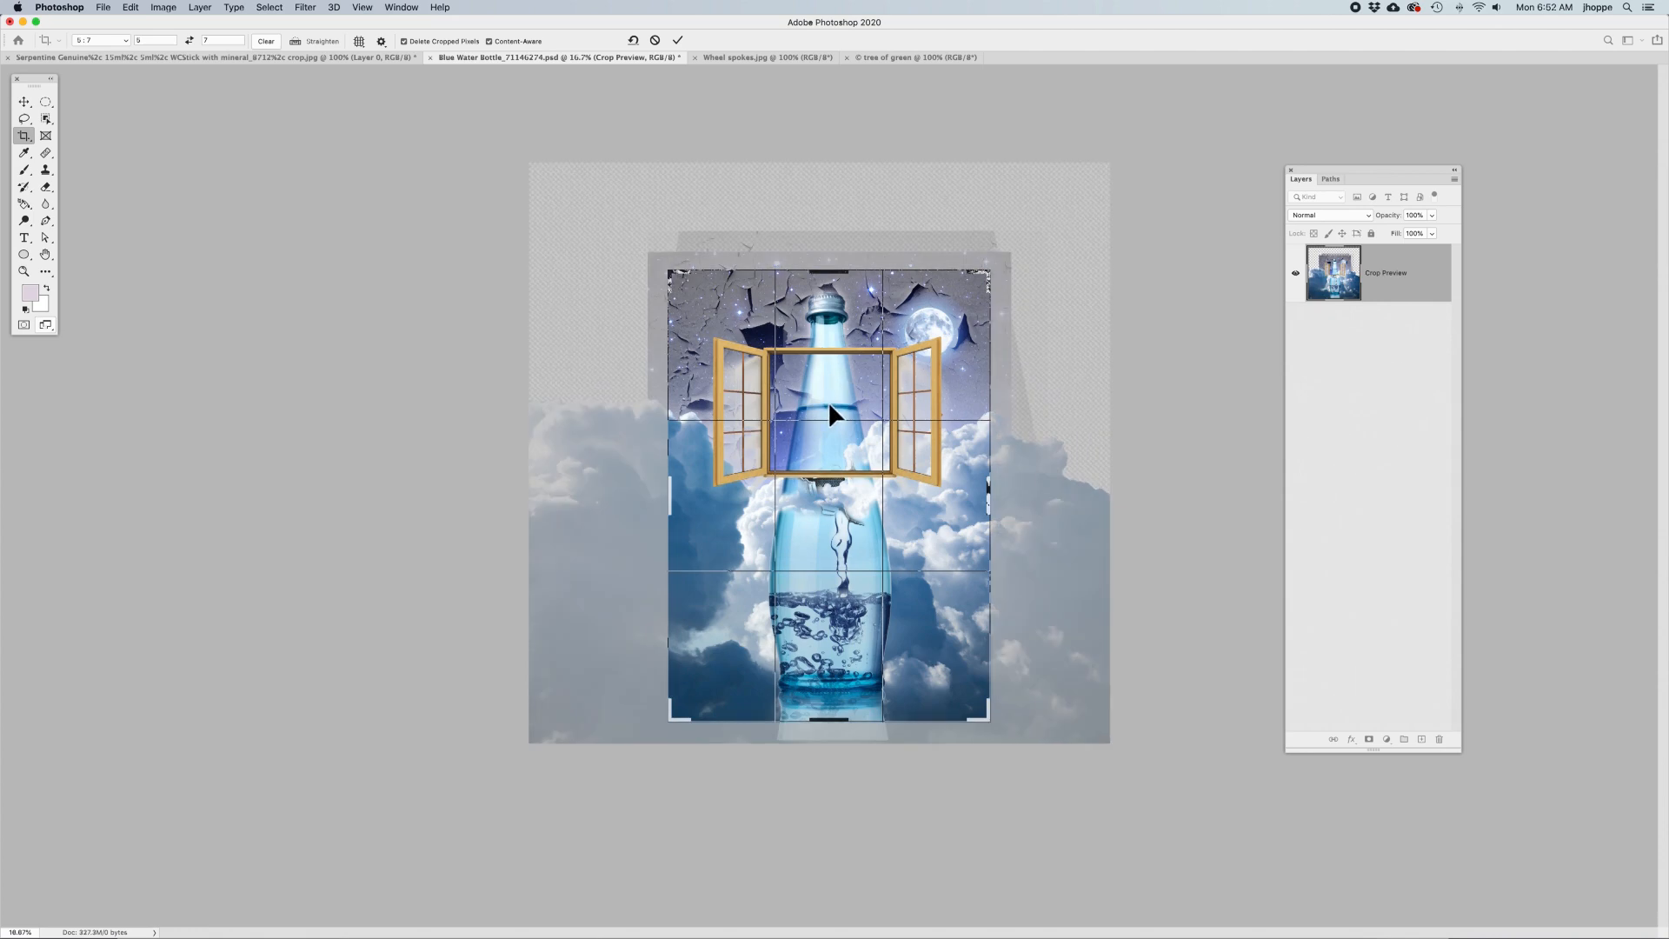
{"action": "key", "text": "Return"}
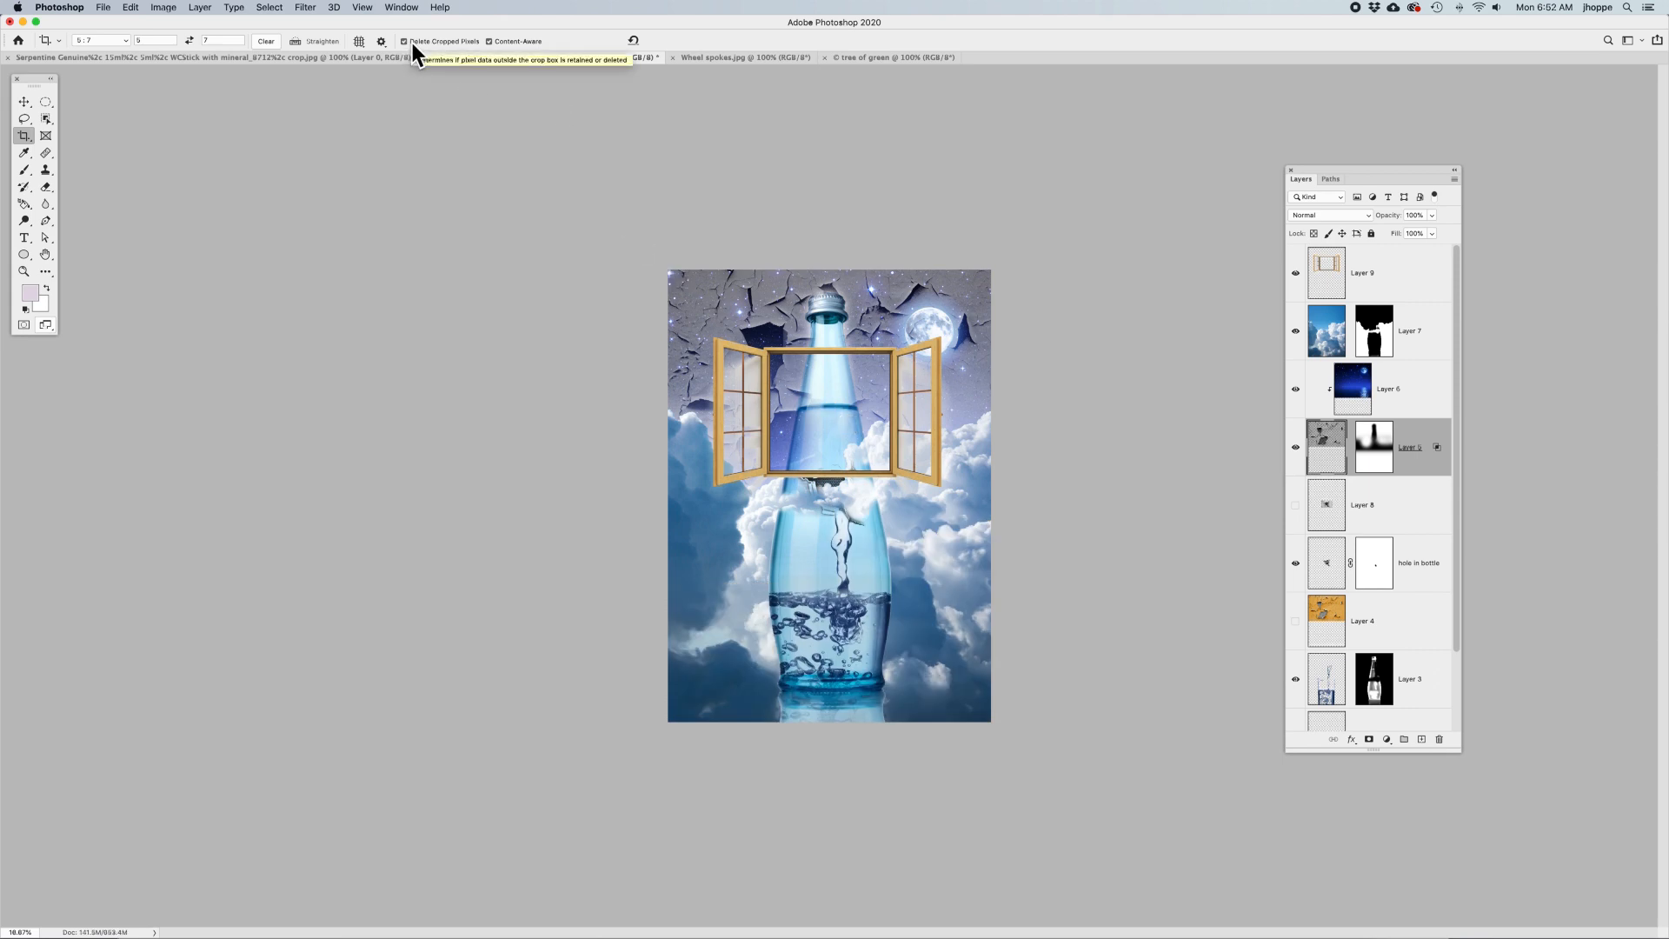
{"action": "left_click", "coordinate": [164, 8]}
{"action": "left_click", "coordinate": [191, 169]}
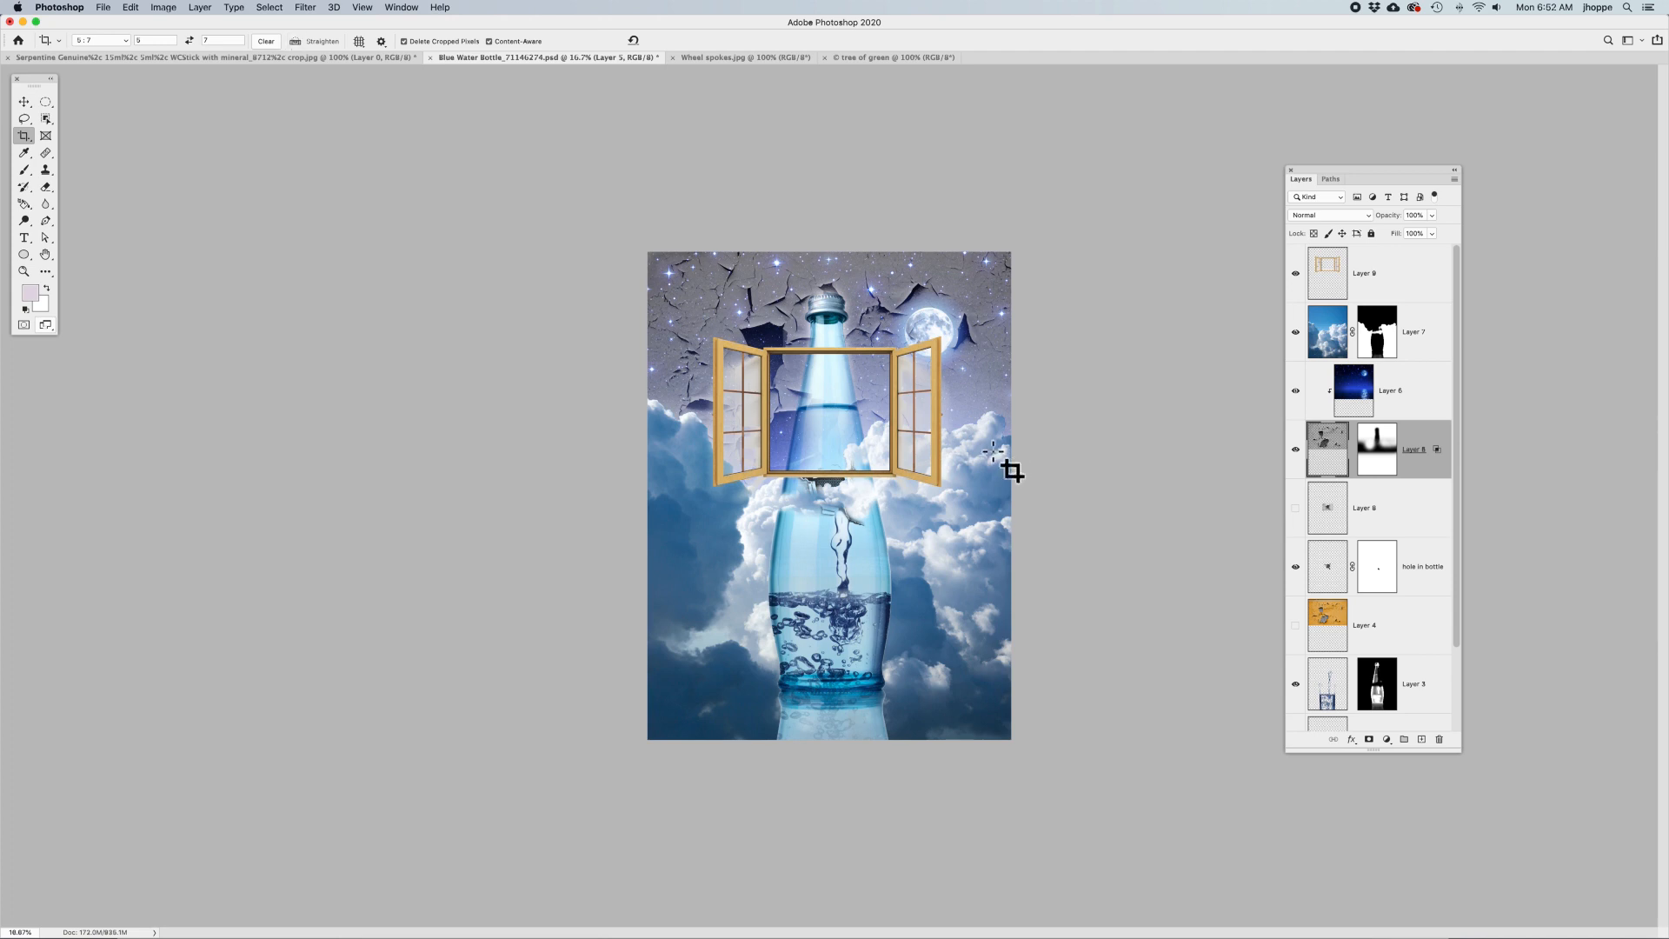
Step: Disable Delete Cropped Pixels and crop the composite at 5 : 7 to the left window shutter and part of the bottle
{"action": "left_click", "coordinate": [405, 42]}
{"action": "left_click_drag", "start_coordinate": [746, 317], "coordinate": [904, 450]}
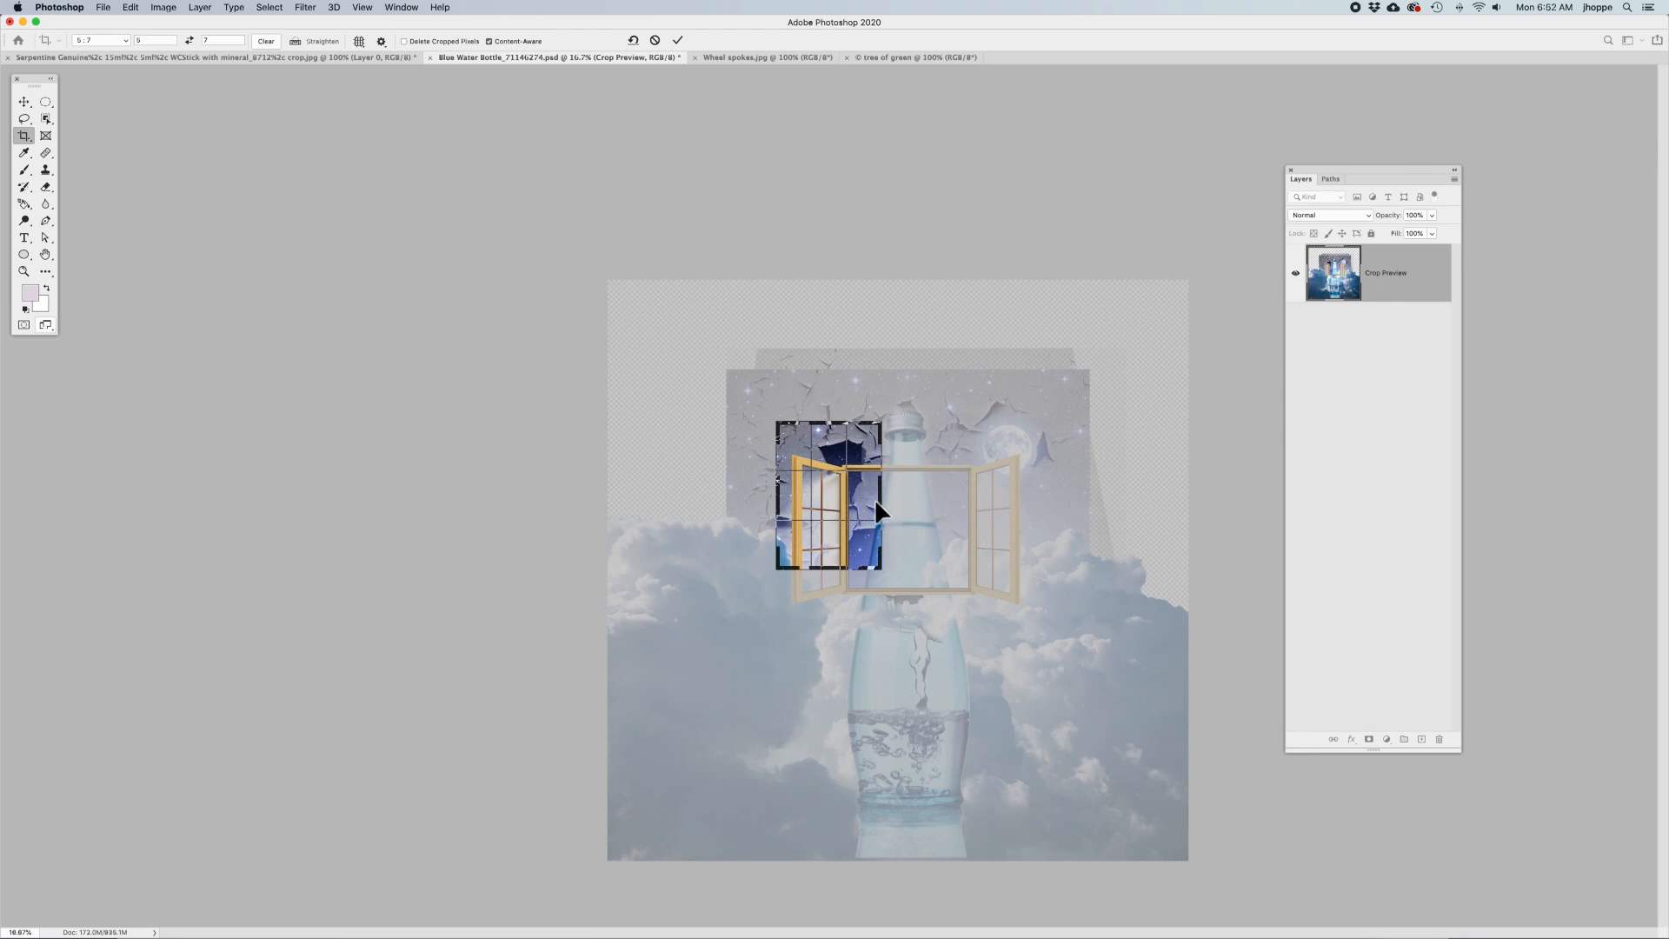
{"action": "left_click_drag", "start_coordinate": [878, 569], "coordinate": [915, 615]}
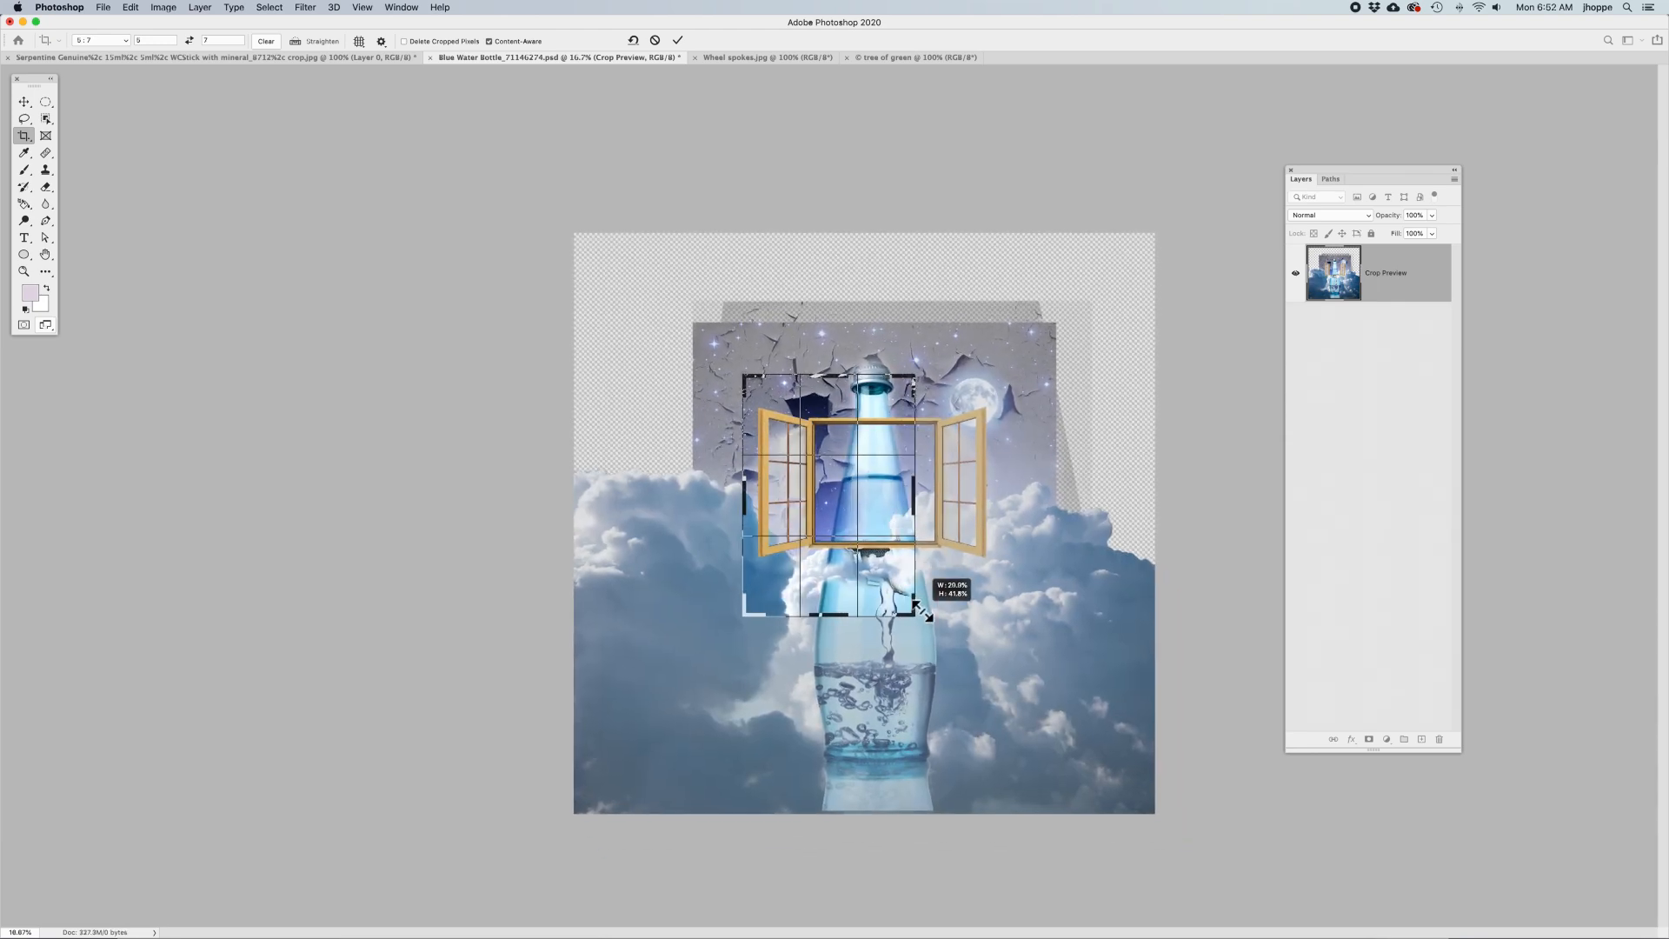
{"action": "left_click_drag", "start_coordinate": [841, 506], "coordinate": [874, 513]}
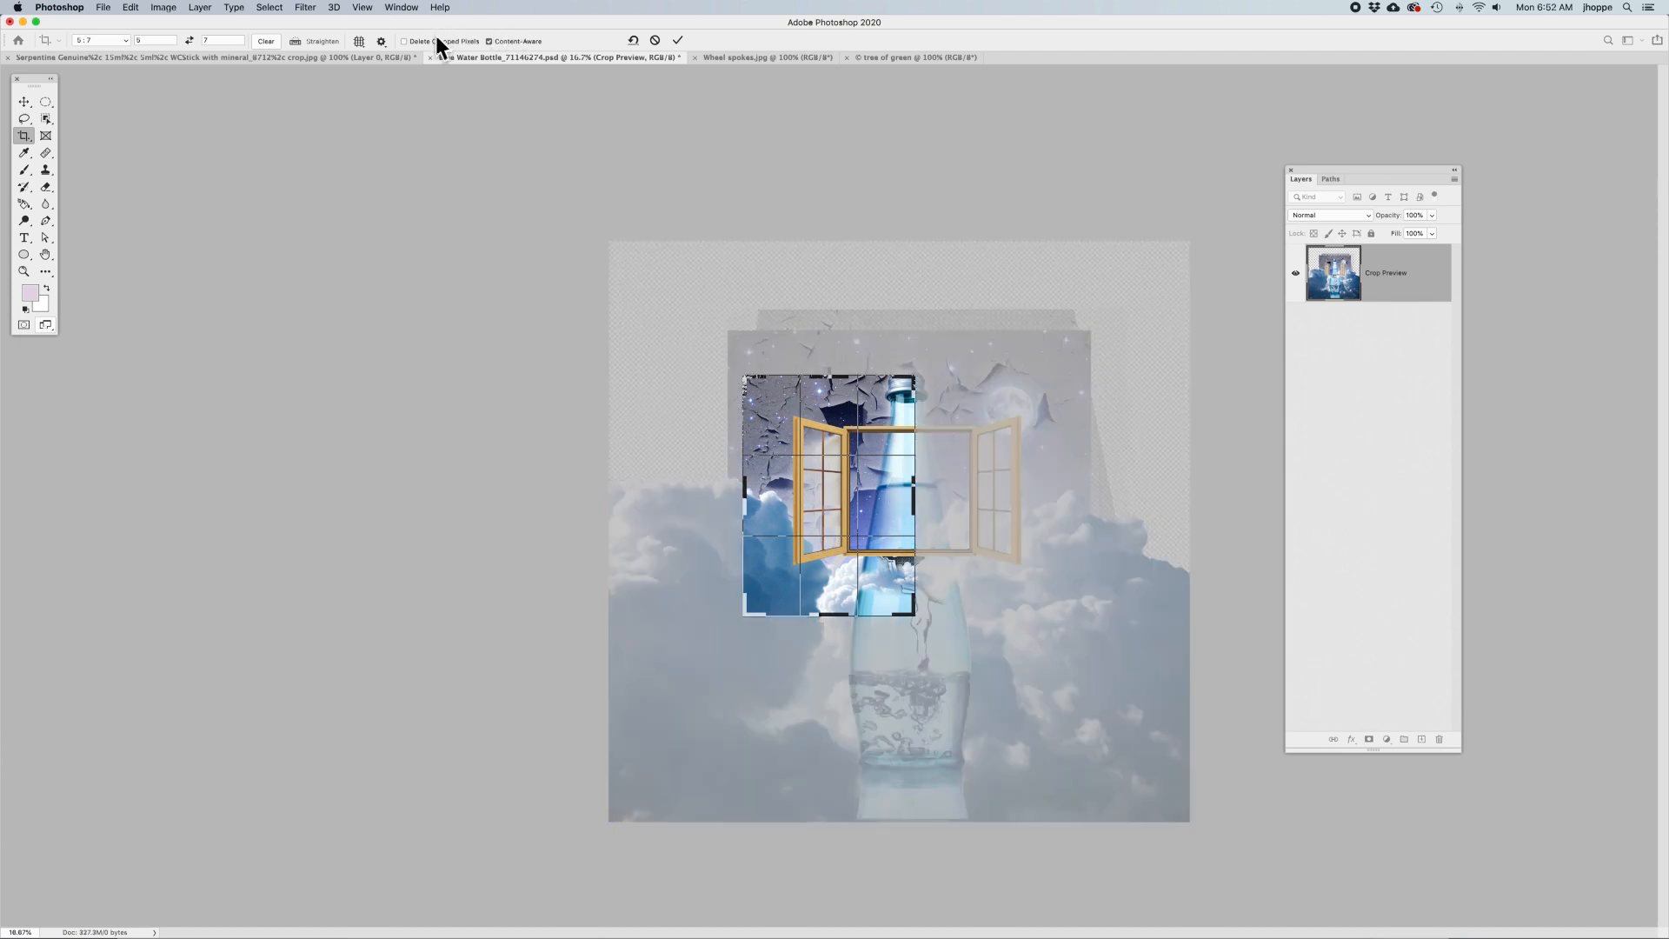
{"action": "left_click", "coordinate": [679, 40]}
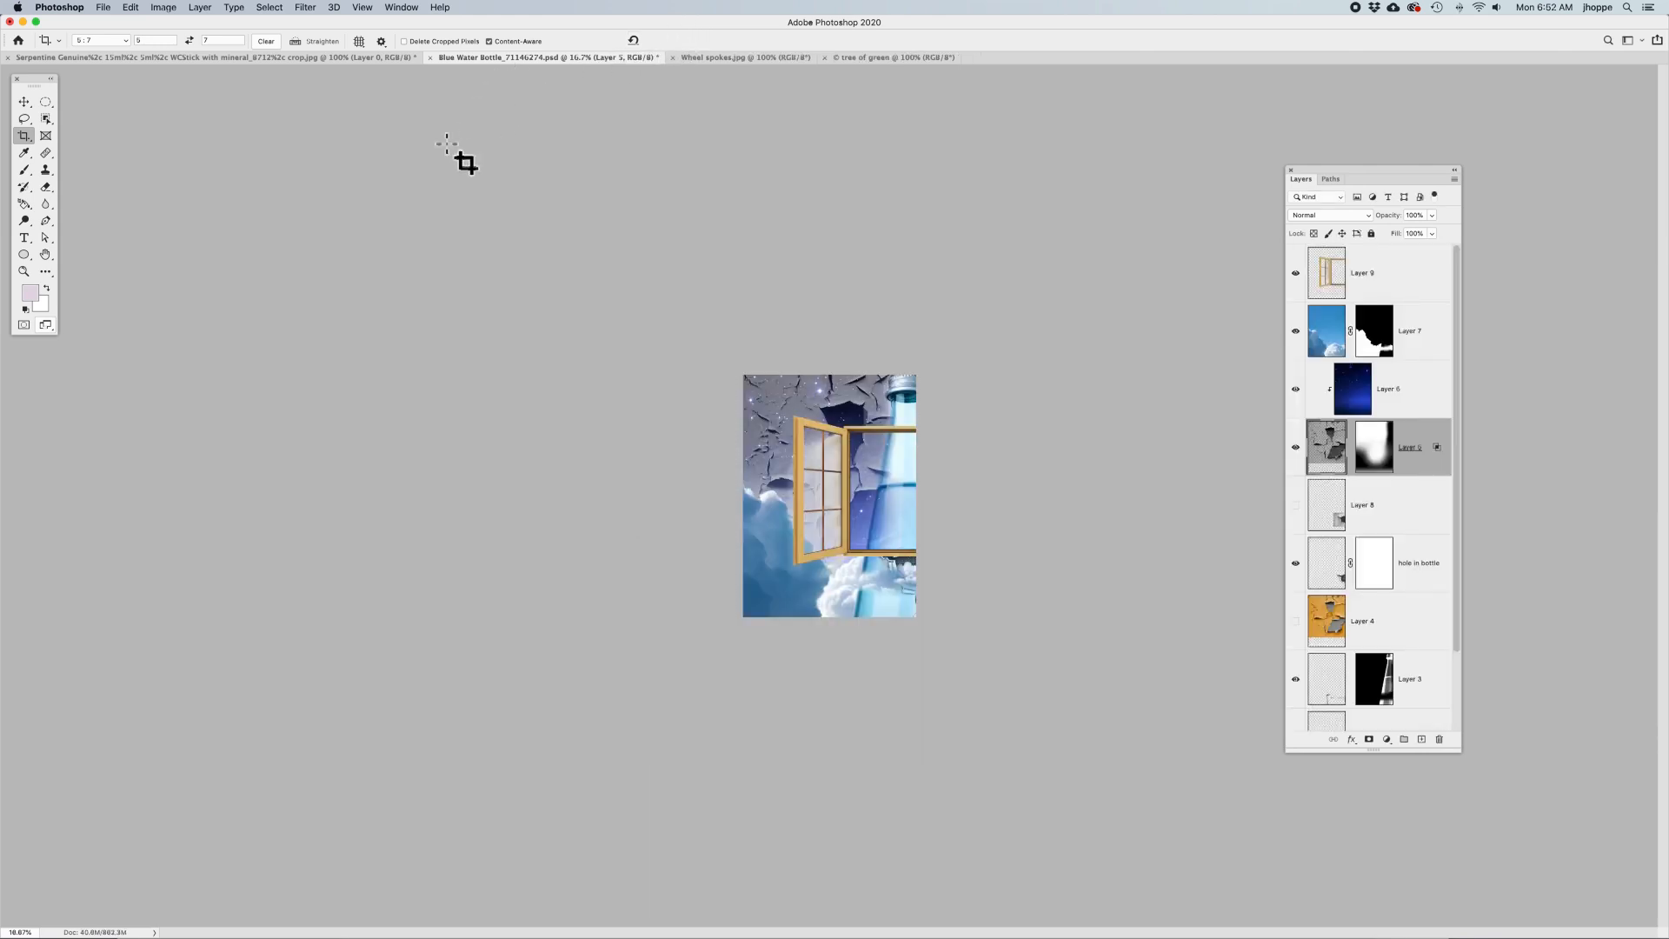
Step: Use Reveal All to bring back the hidden content around the cropped image, and undo it
{"action": "left_click", "coordinate": [162, 8]}
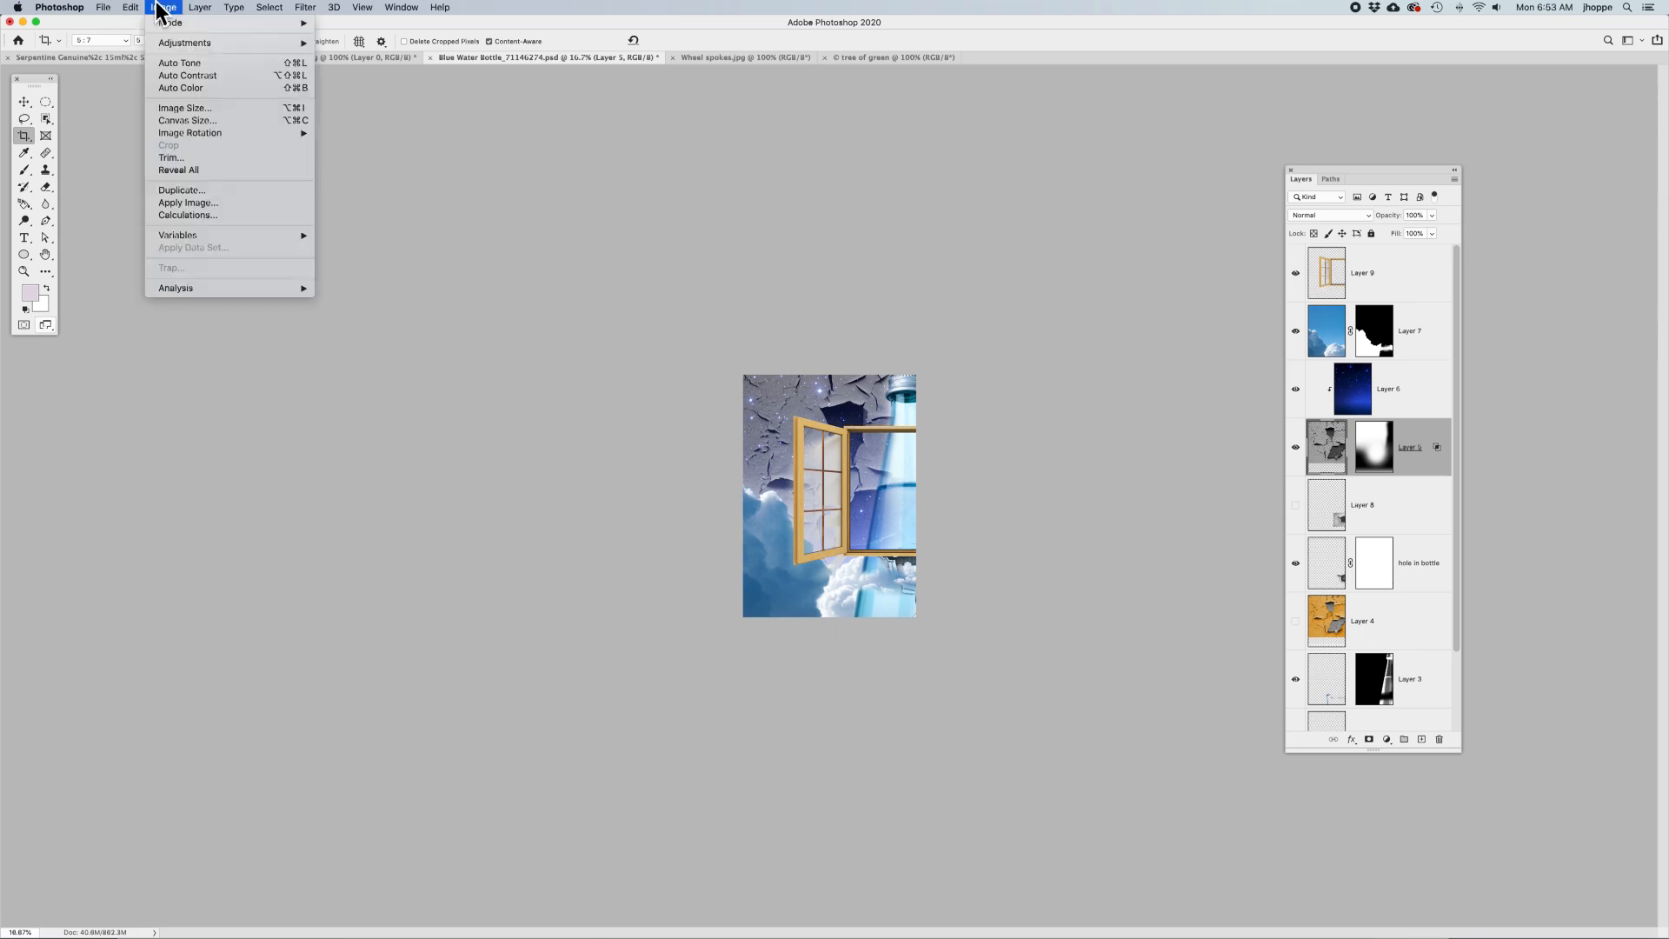
{"action": "left_click", "coordinate": [185, 169]}
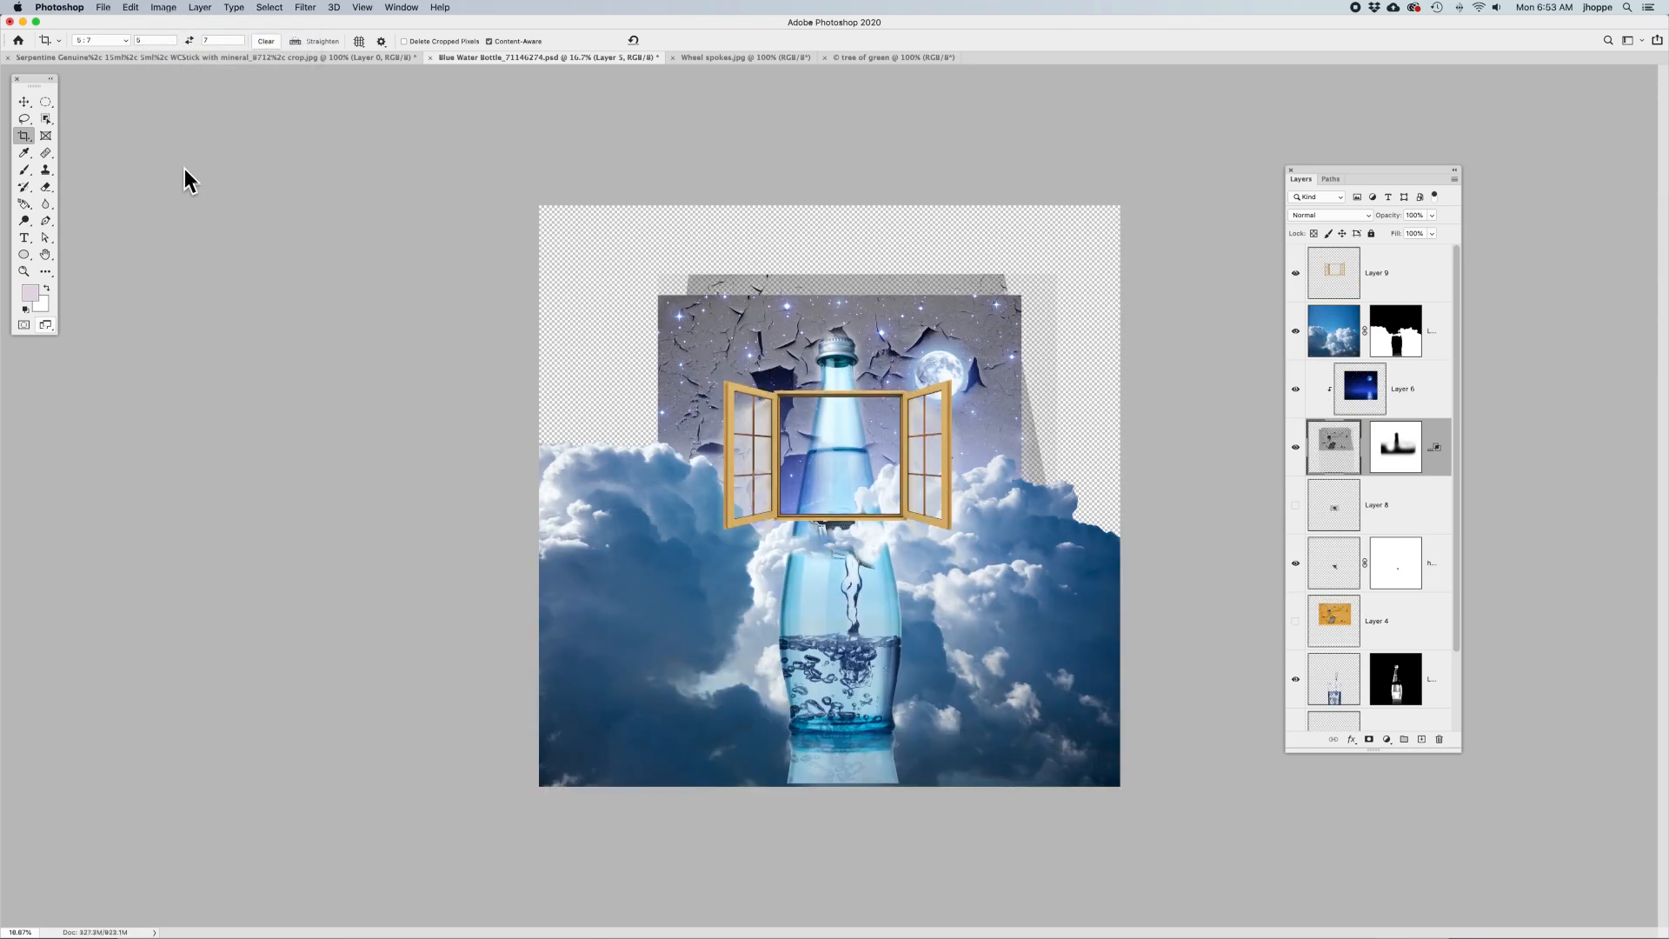
{"action": "key", "text": "super+z"}
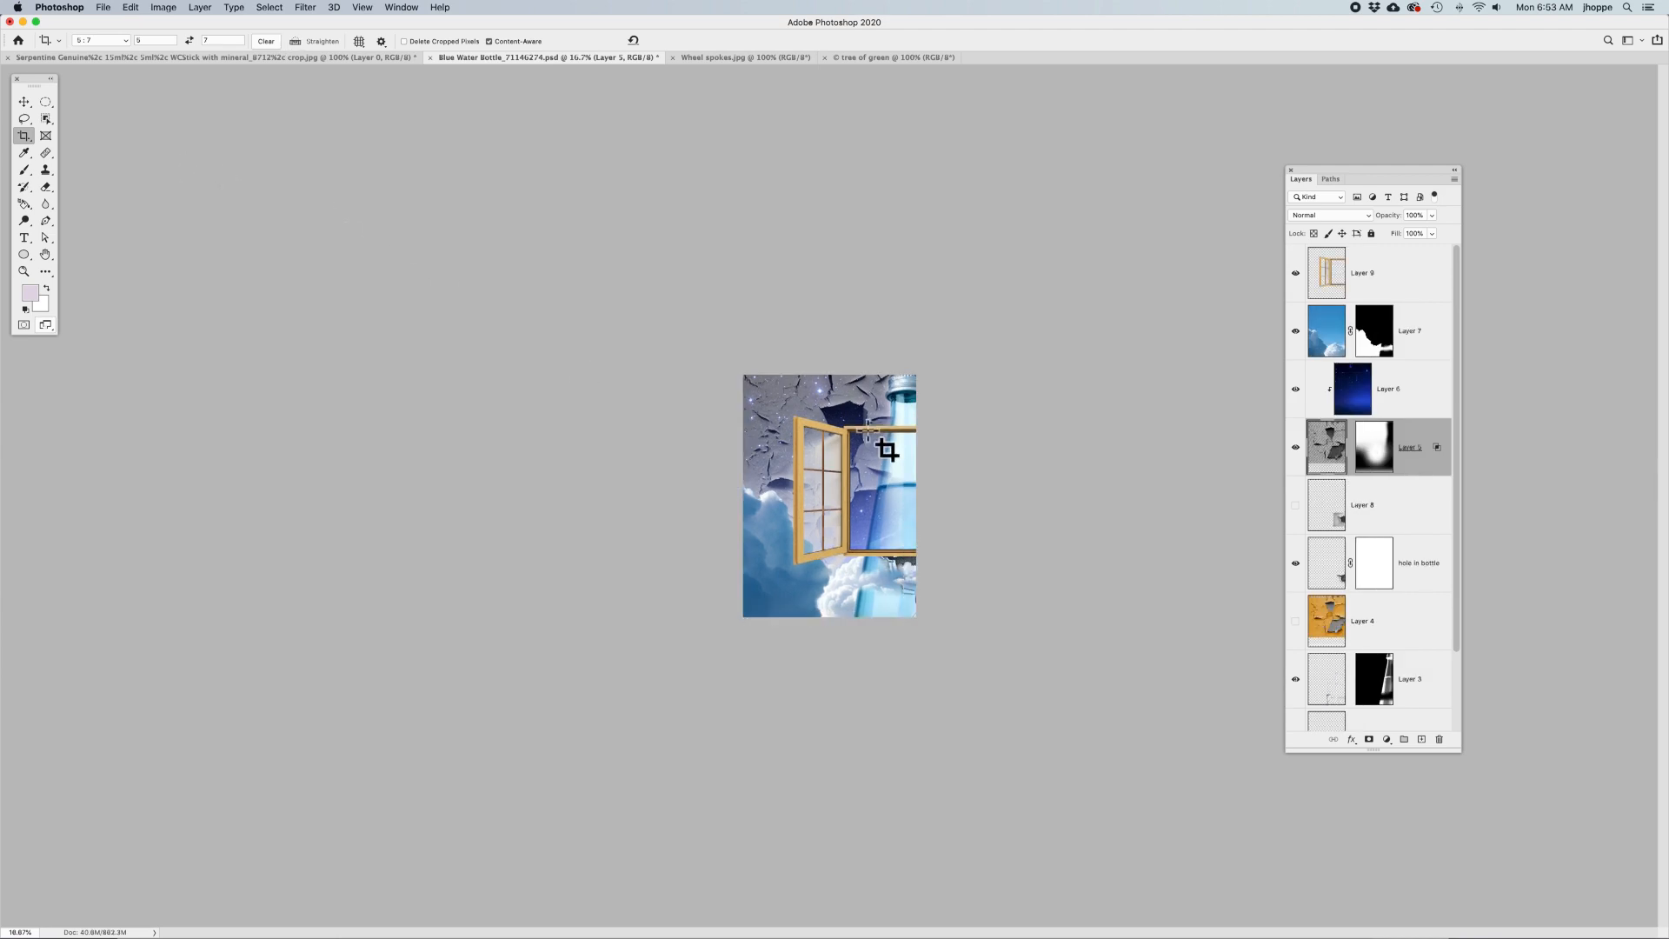
Step: Reopen the crop preview on the cropped image to view the retained pixels, accept it unchanged, and undo the crop
{"action": "left_click", "coordinate": [866, 428]}
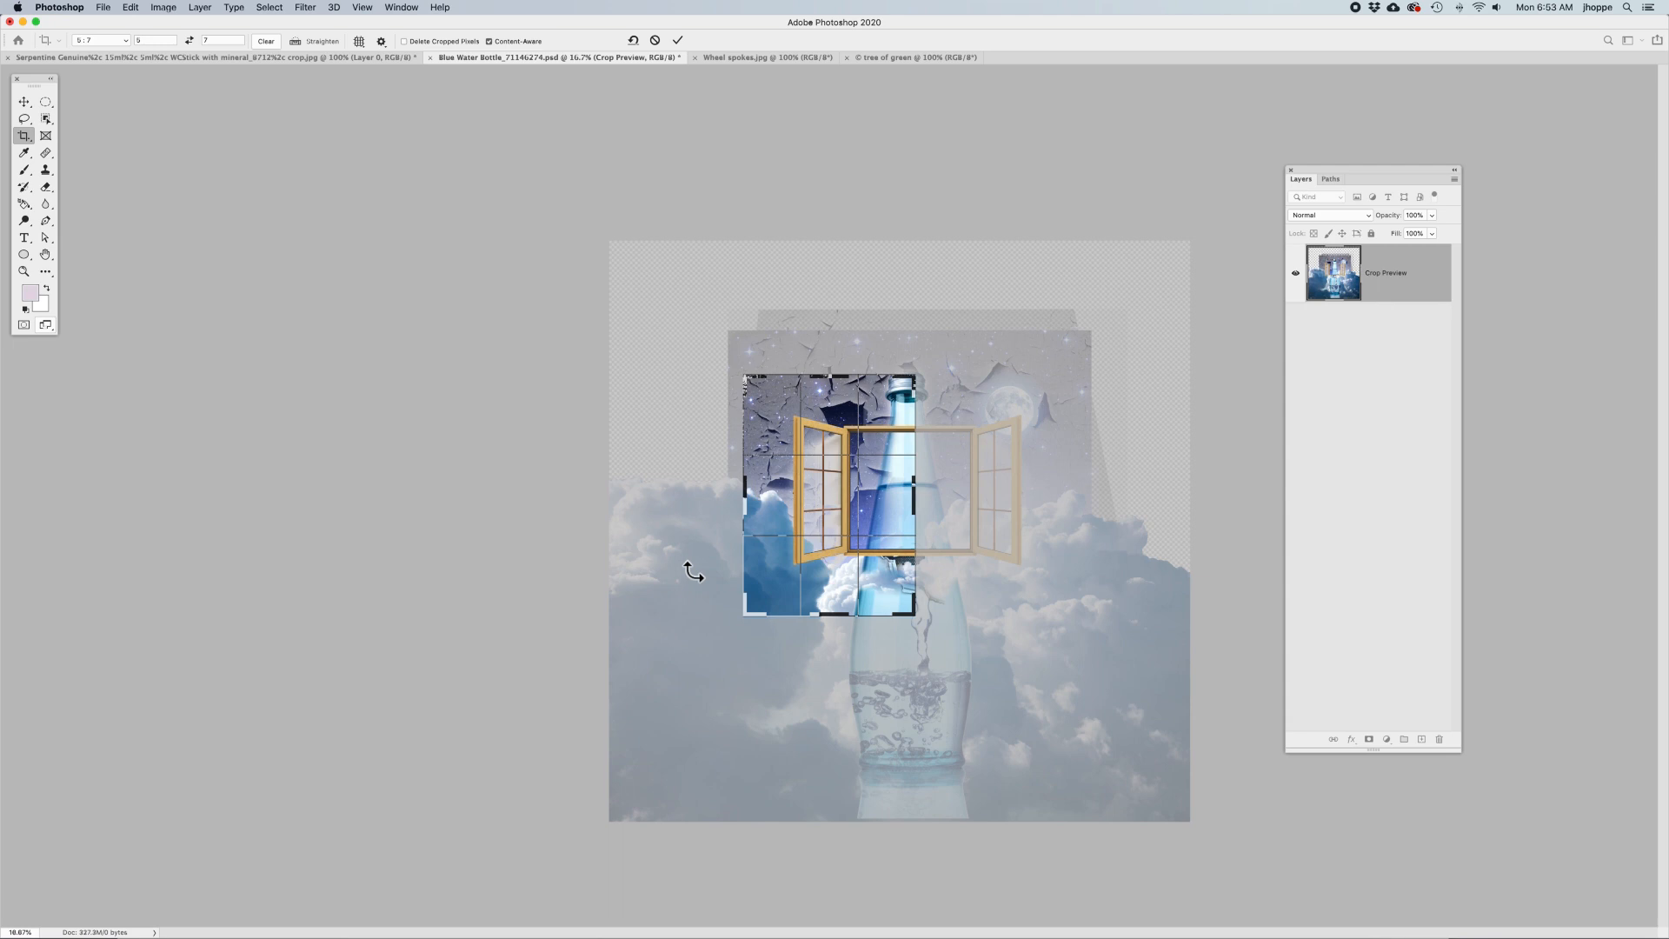
{"action": "key", "text": "Return"}
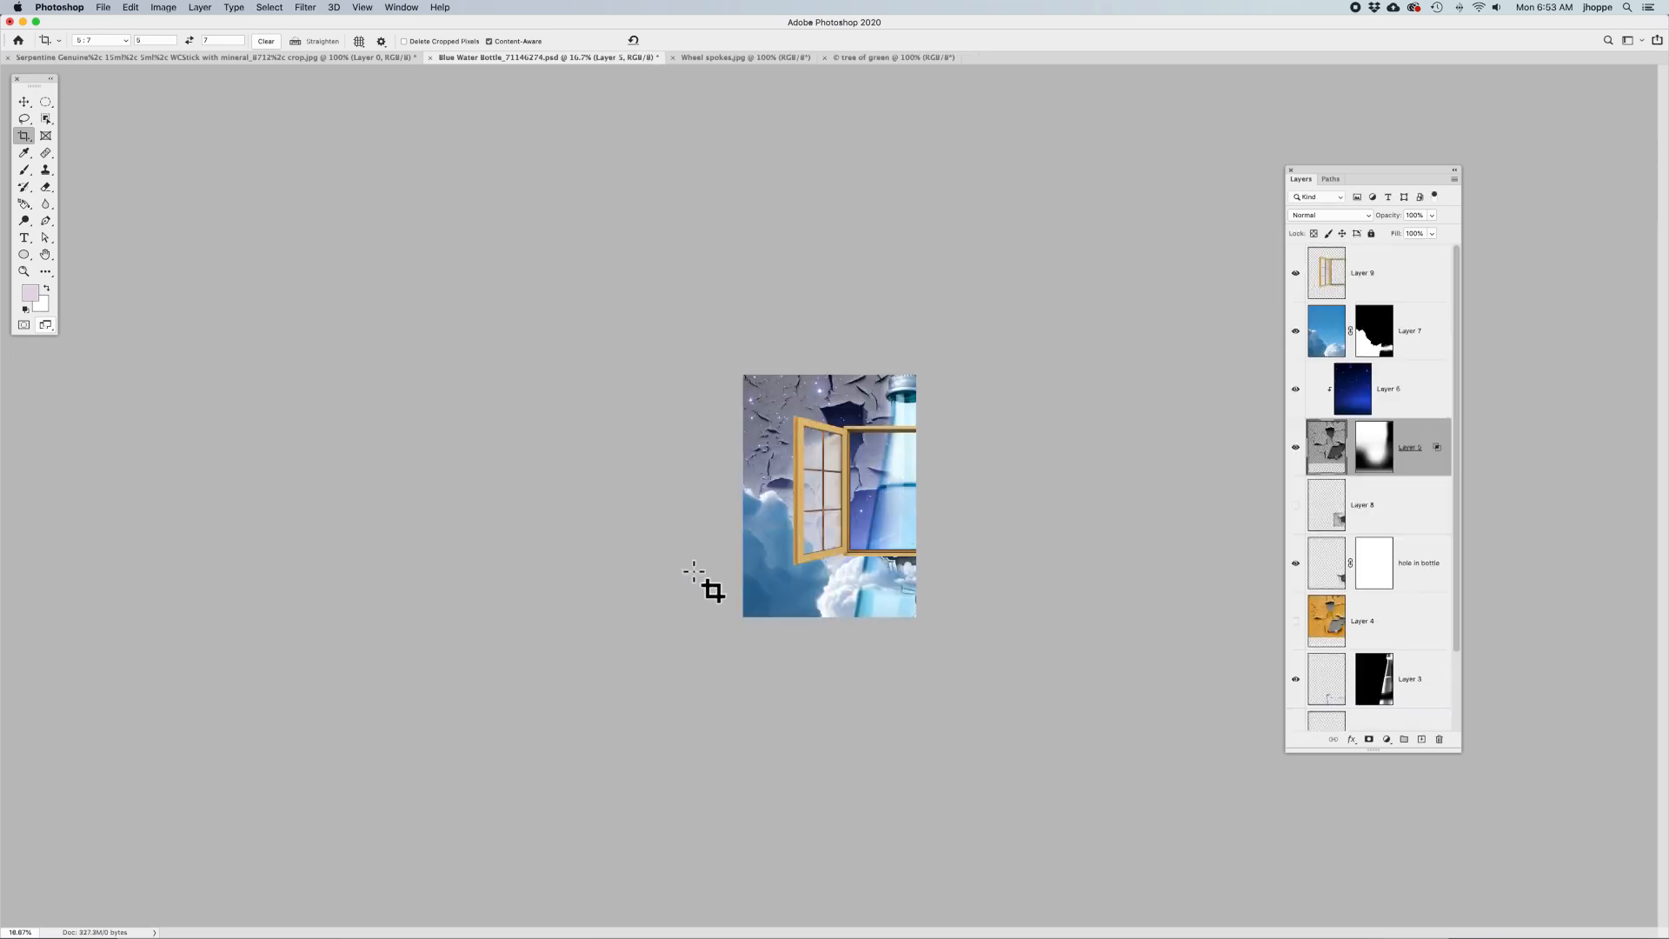
{"action": "key", "text": "super+z"}
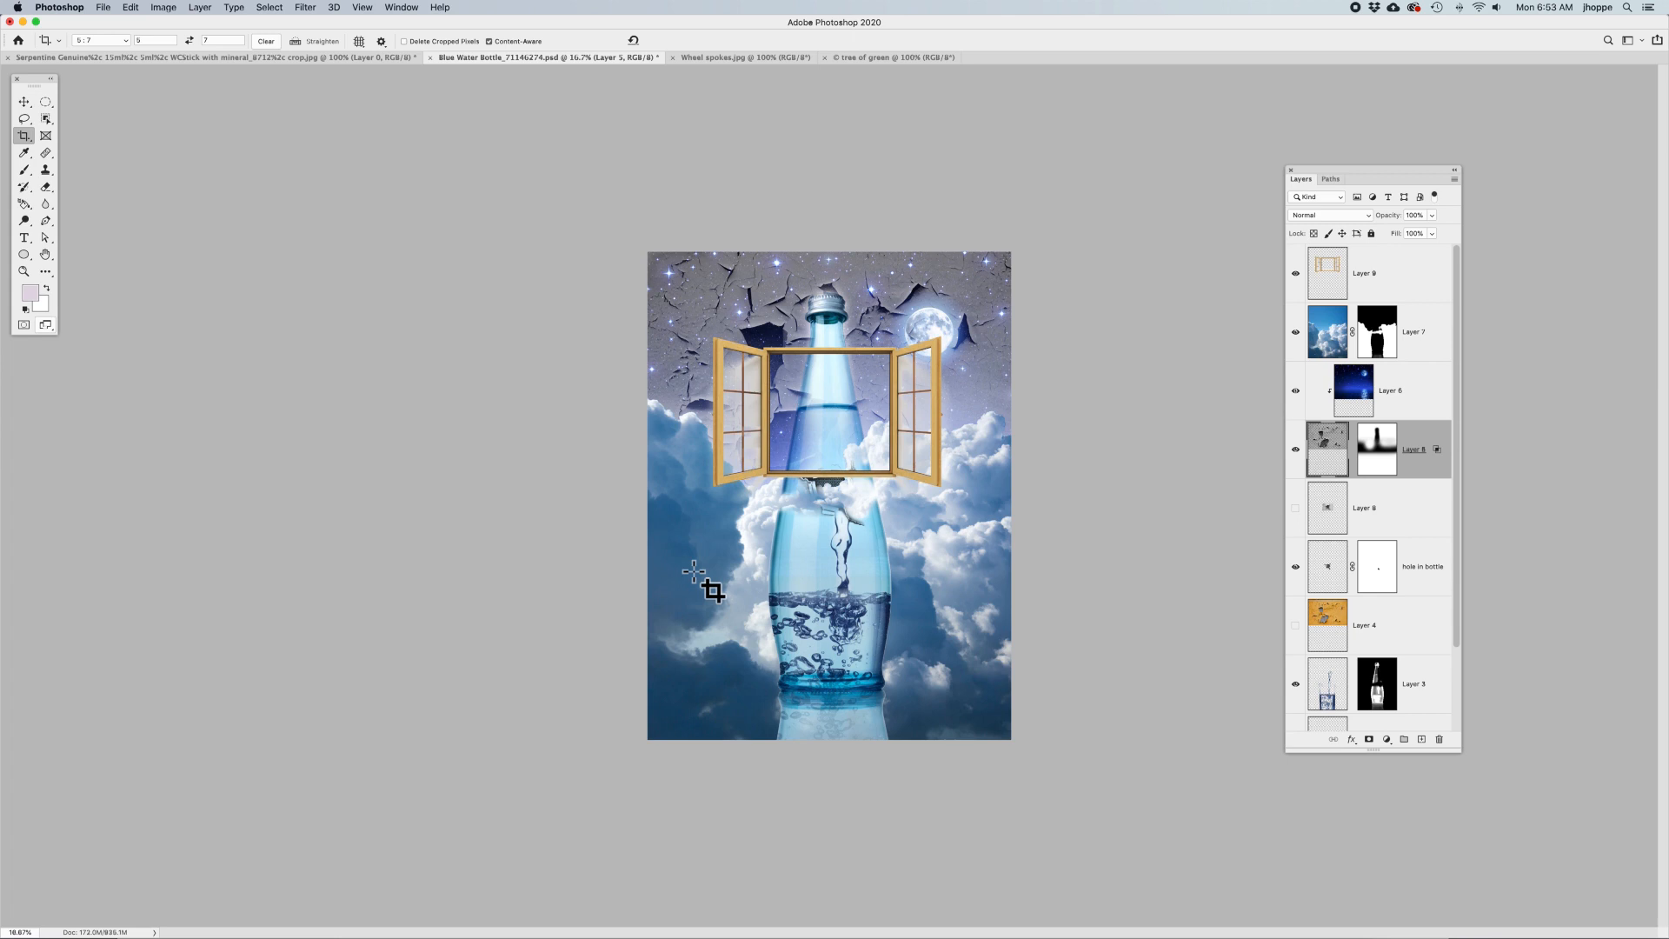
Step: Switch to the tree of green photo, enable Straighten, change the crop preset to Ratio, and reset the crop box
{"action": "left_click", "coordinate": [876, 57]}
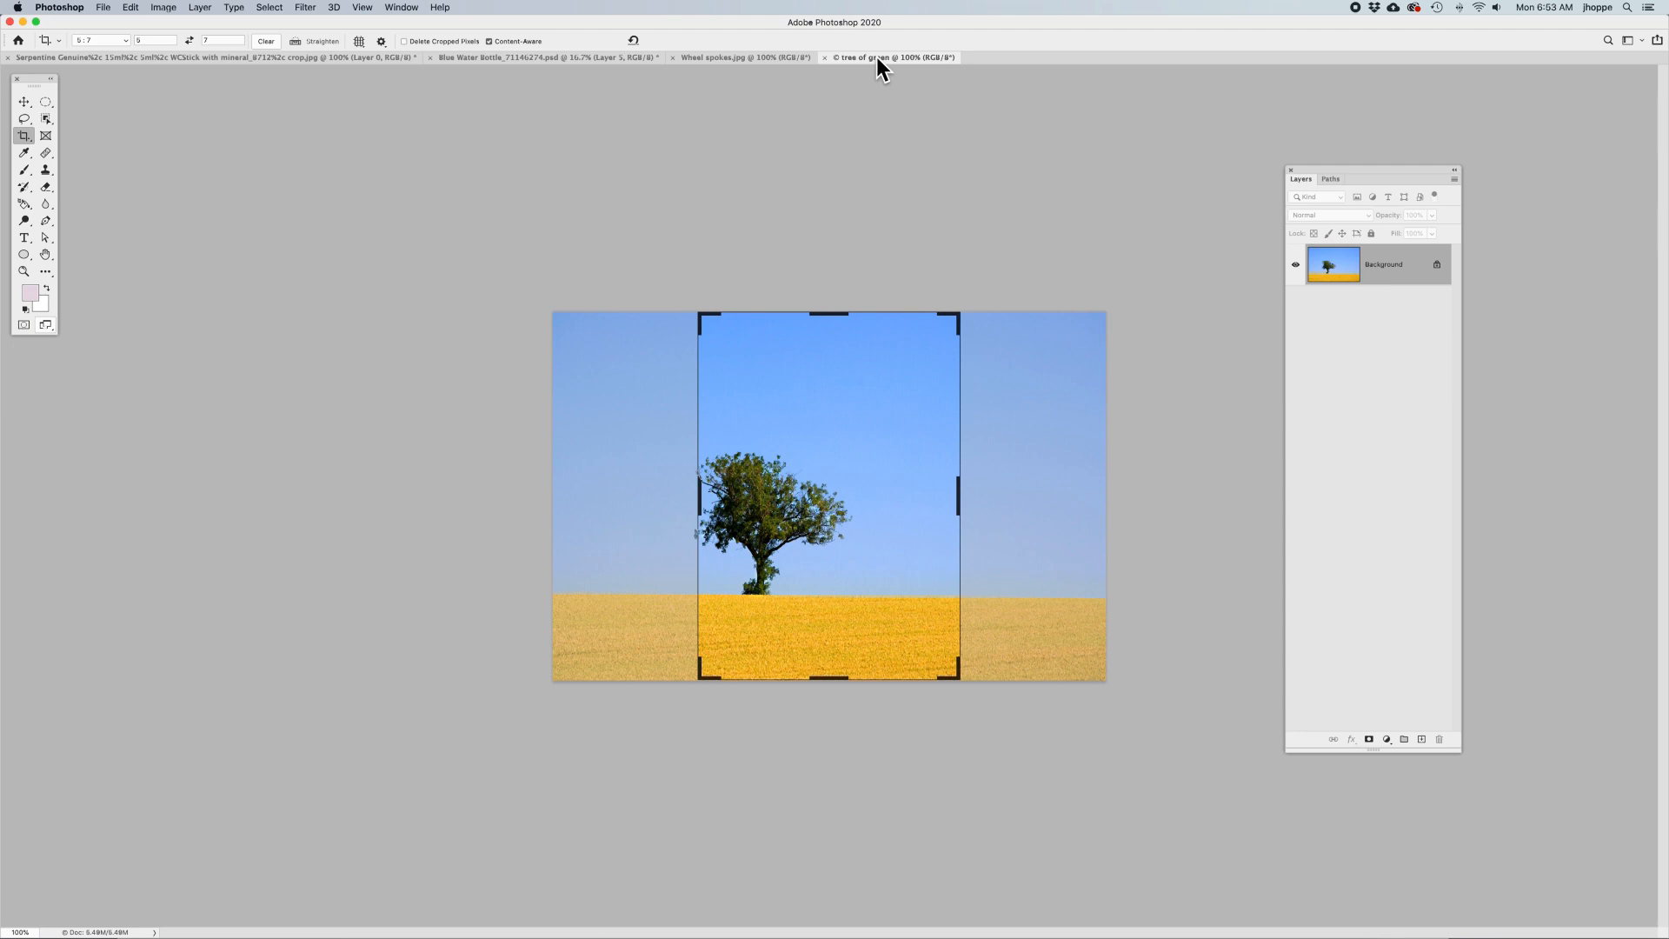
{"action": "left_click", "coordinate": [296, 41]}
{"action": "left_click", "coordinate": [124, 40]}
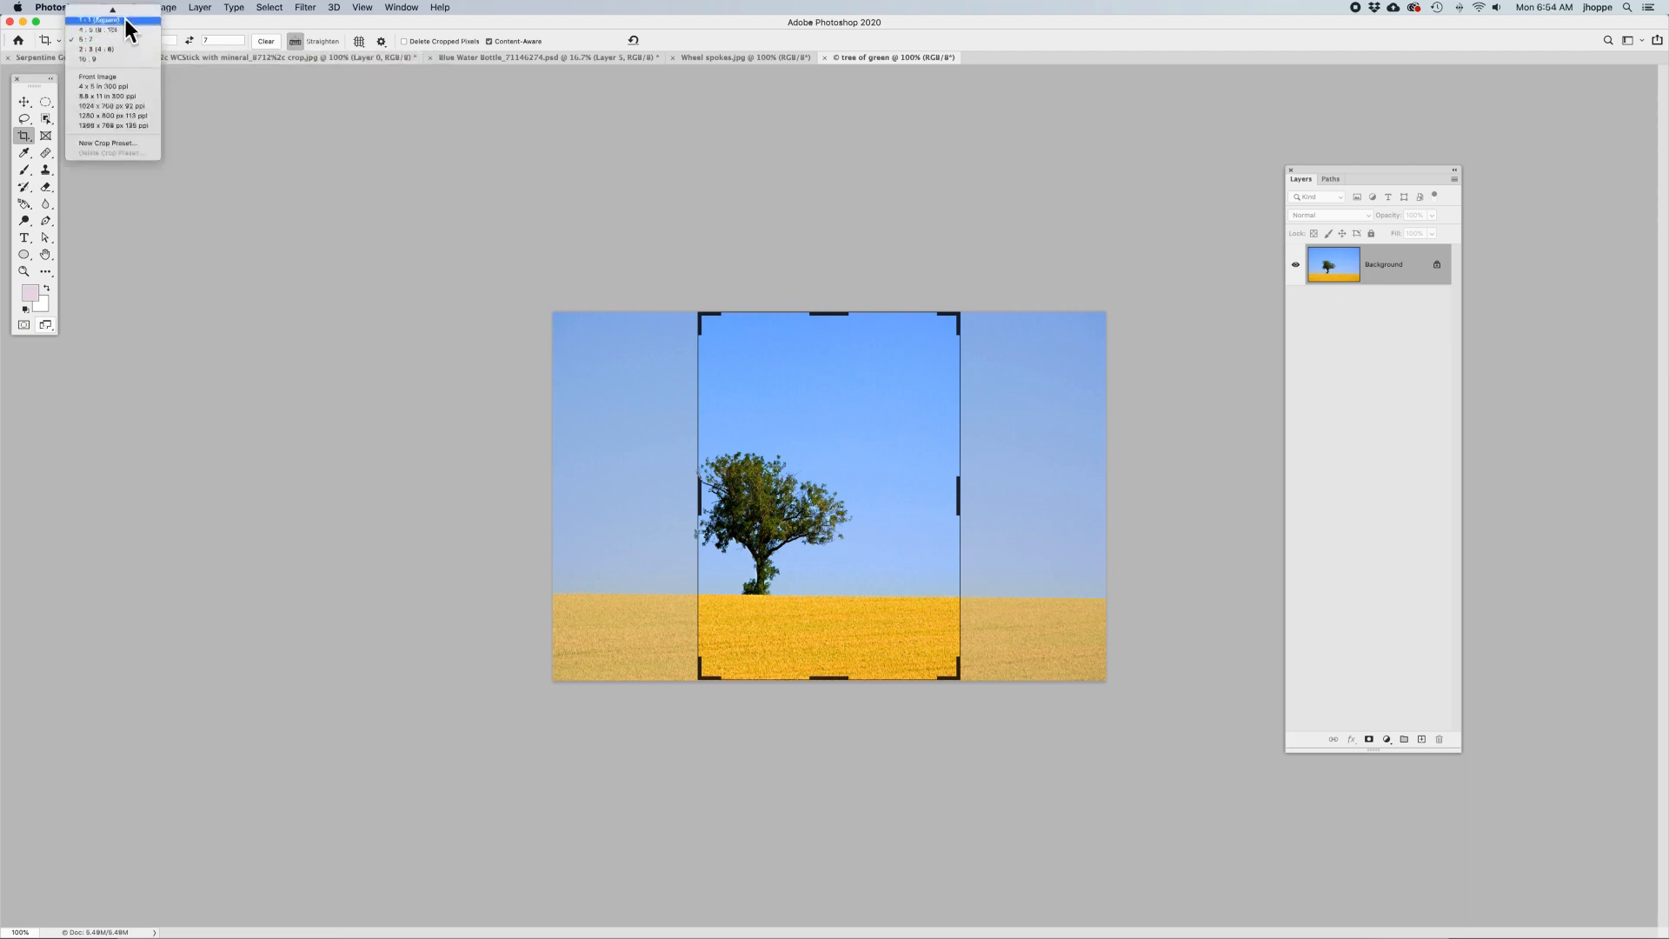
{"action": "left_click", "coordinate": [123, 8]}
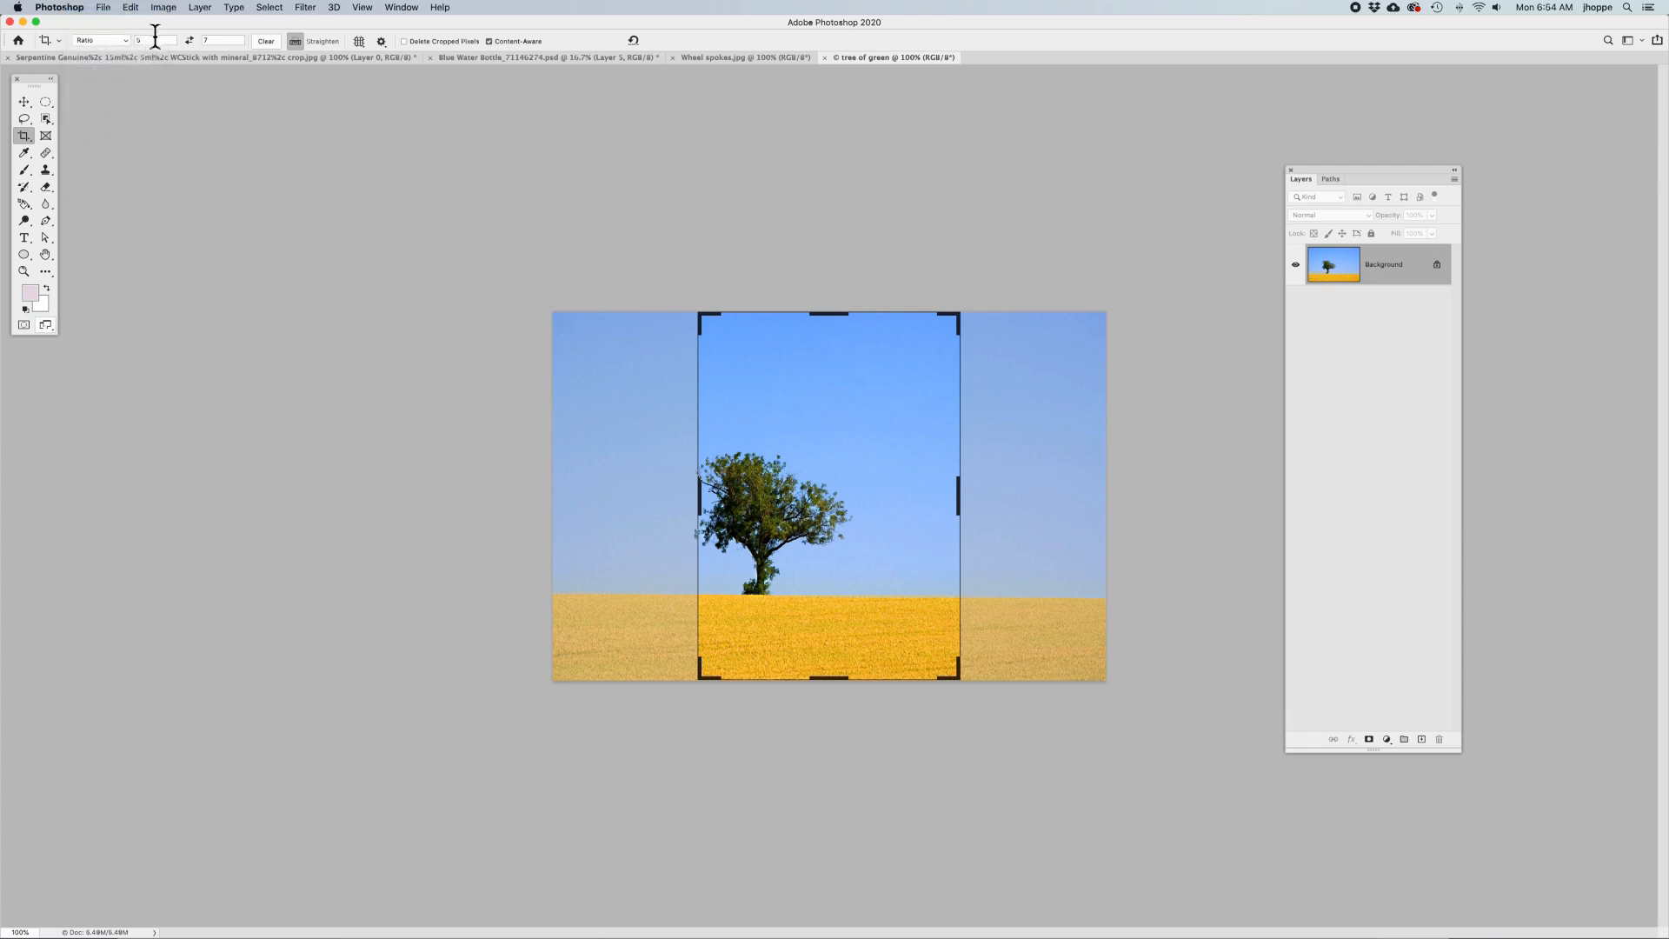
{"action": "left_click", "coordinate": [631, 40]}
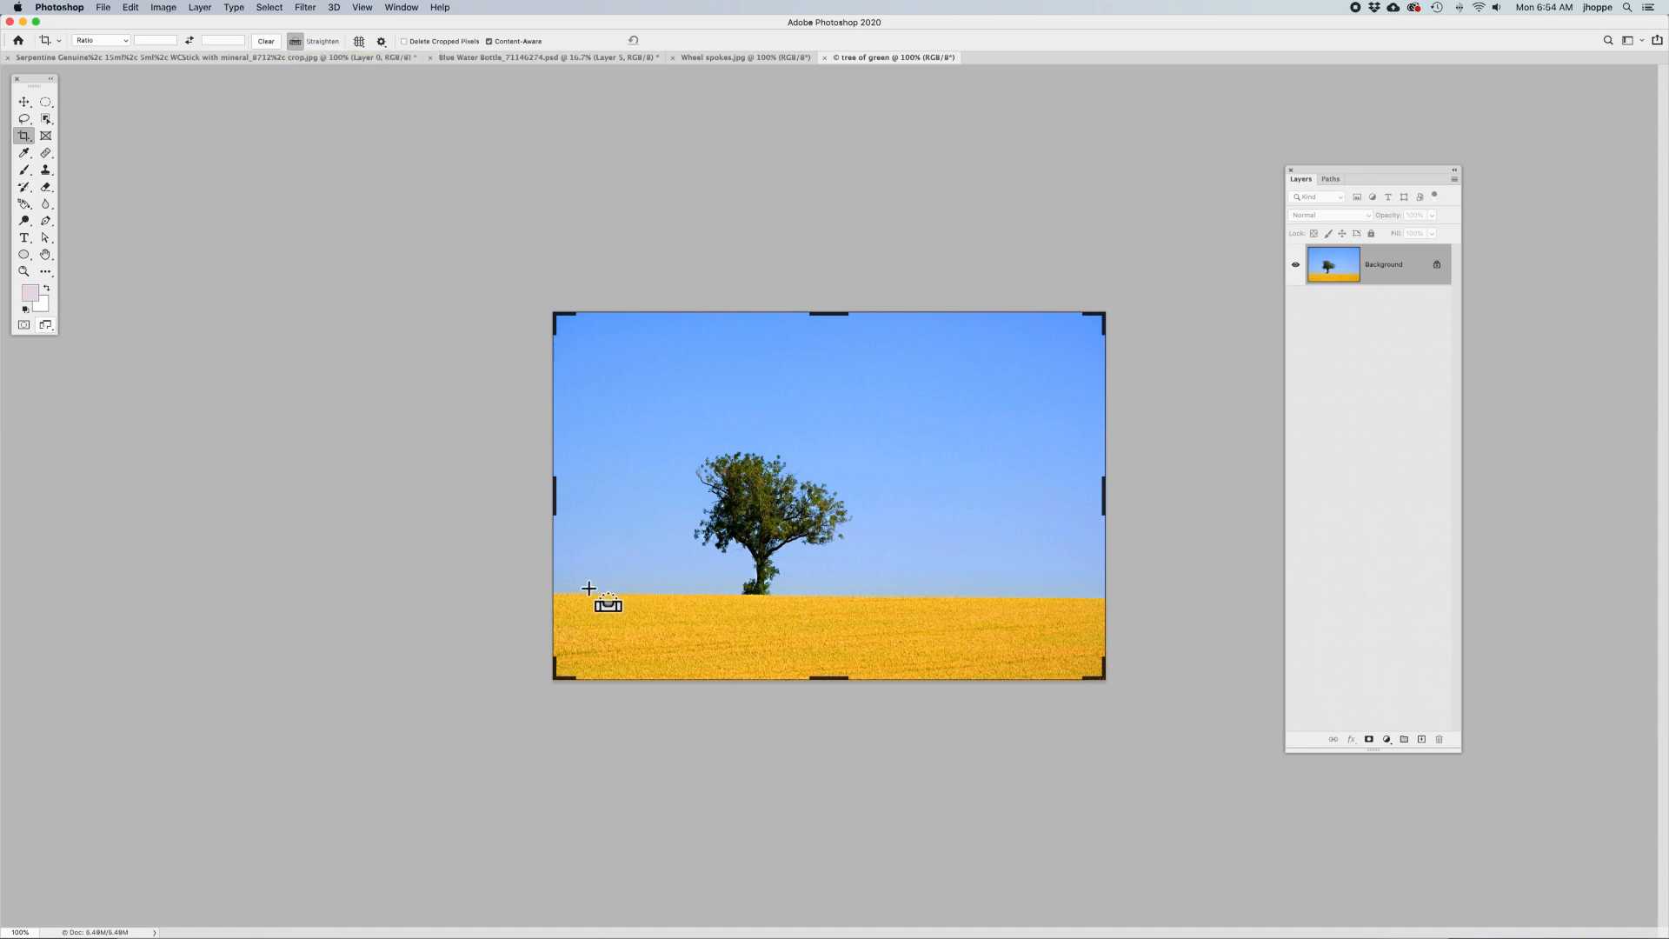
Step: Straighten the photo along the field's horizon and inspect the upper-left corner of the crop preview up close
{"action": "left_click_drag", "start_coordinate": [579, 592], "coordinate": [1052, 597]}
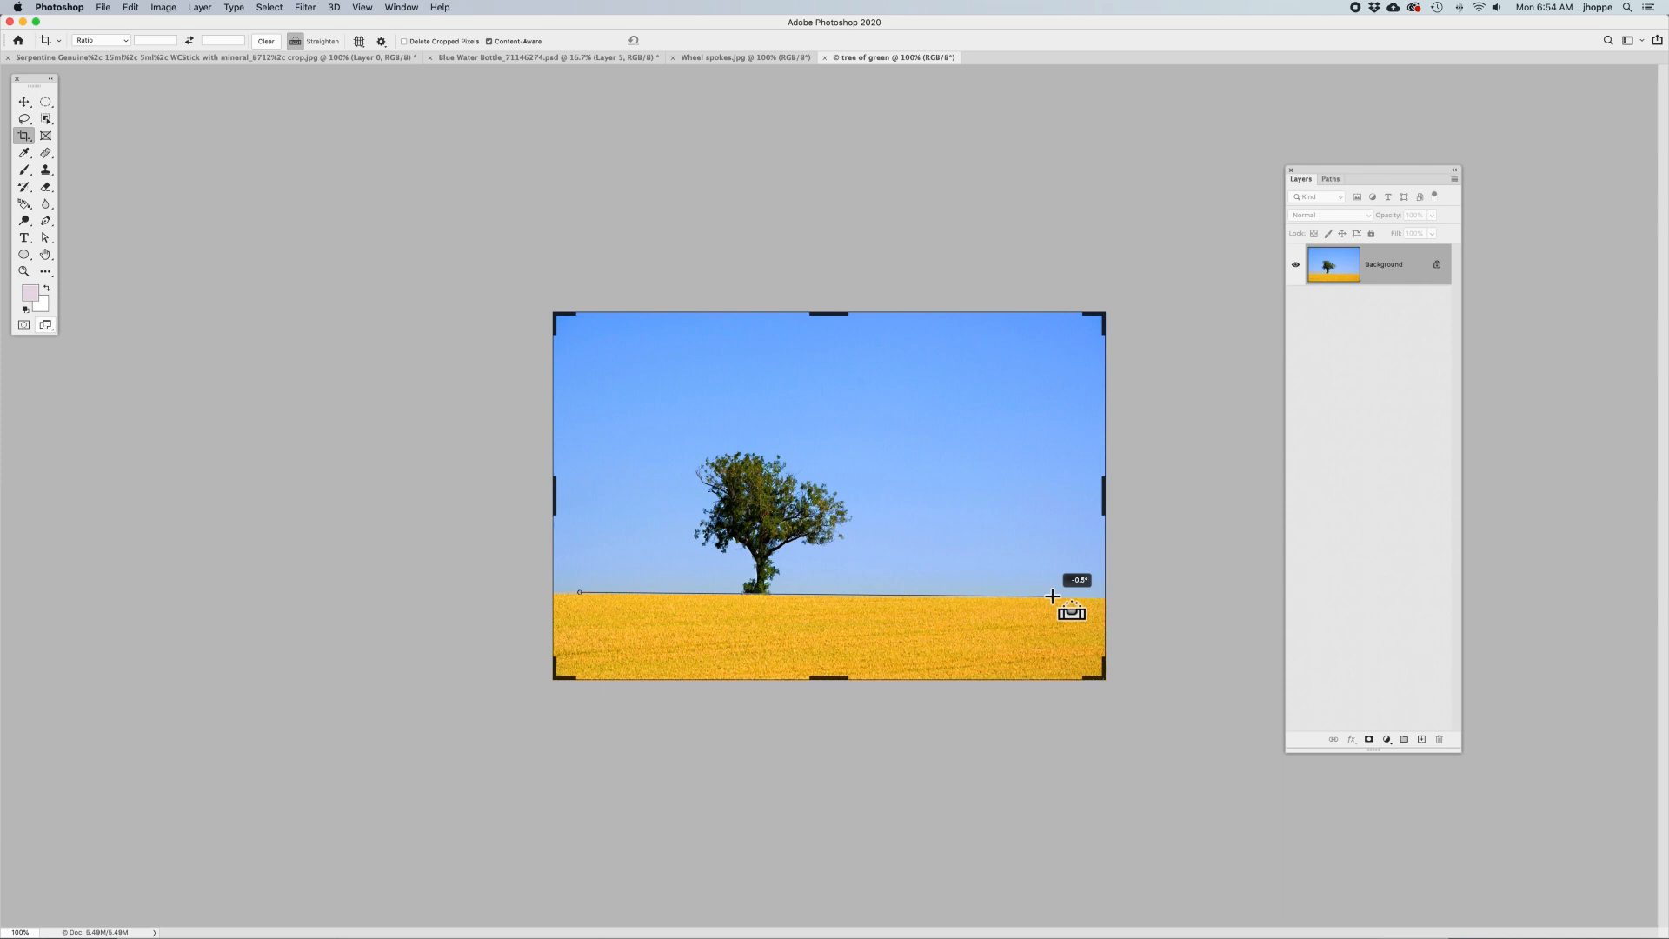
{"action": "left_click_drag", "start_coordinate": [1052, 597], "coordinate": [1052, 596]}
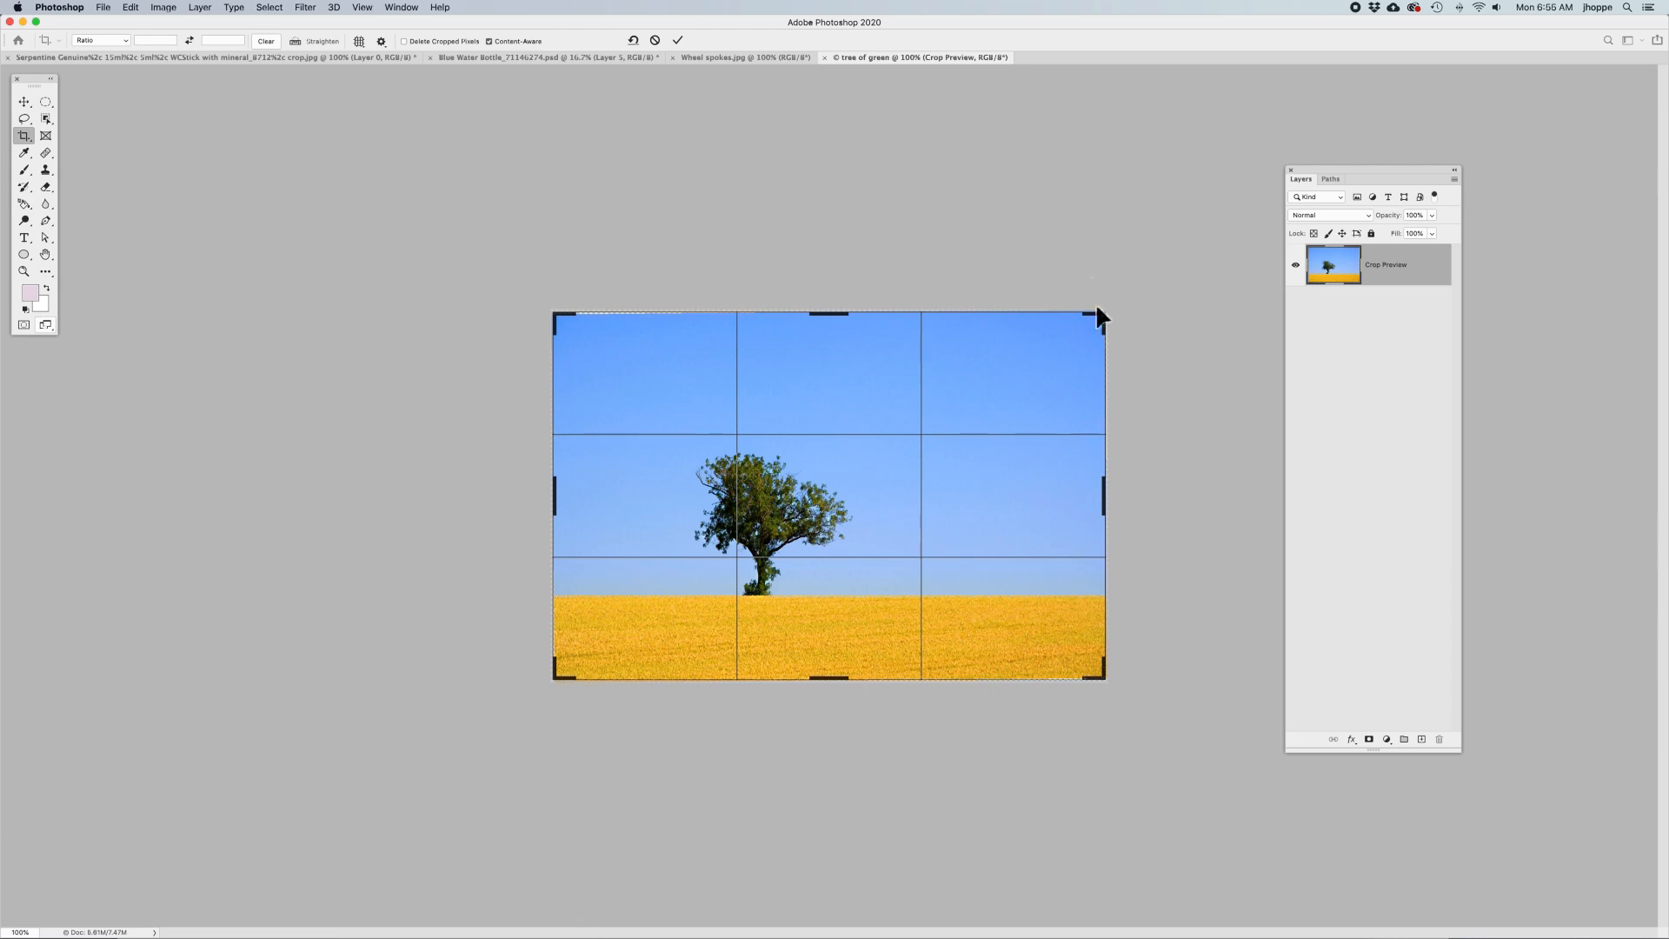
{"action": "left_click", "coordinate": [578, 320], "text": "super"}
{"action": "left_click", "coordinate": [577, 317], "text": "super"}
{"action": "left_click_drag", "start_coordinate": [473, 268], "coordinate": [906, 532]}
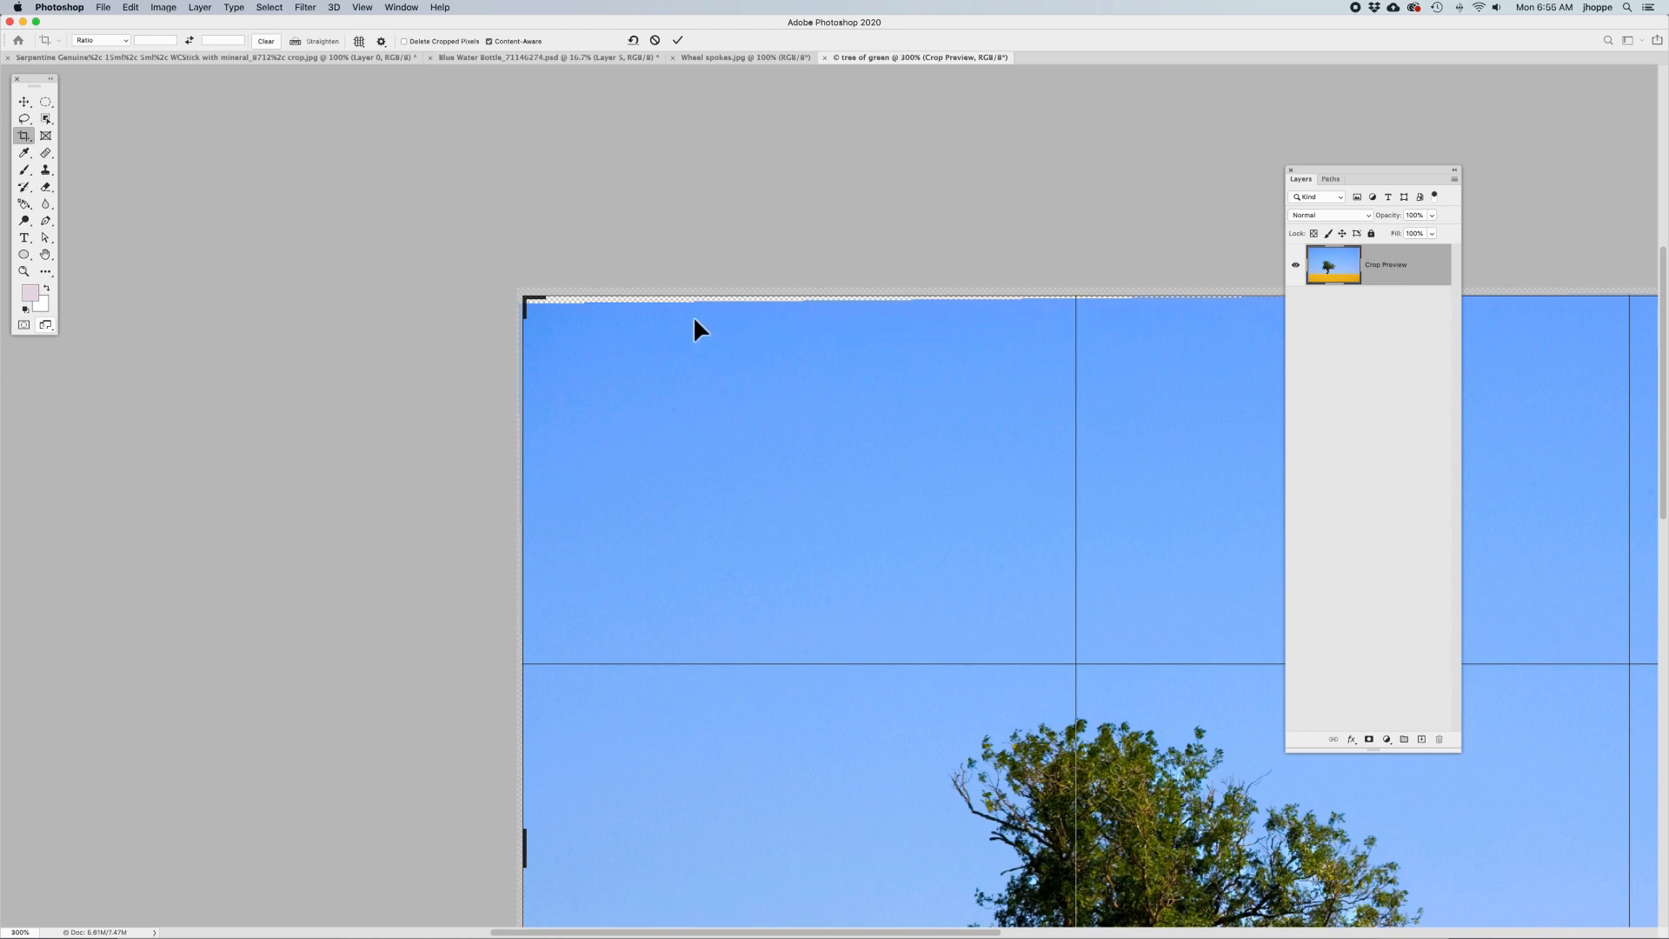
Step: Rotate the photo further counterclockwise within the crop box and apply the crop with Content-Aware enabled to fill the empty corners
{"action": "left_click_drag", "start_coordinate": [513, 291], "coordinate": [489, 329]}
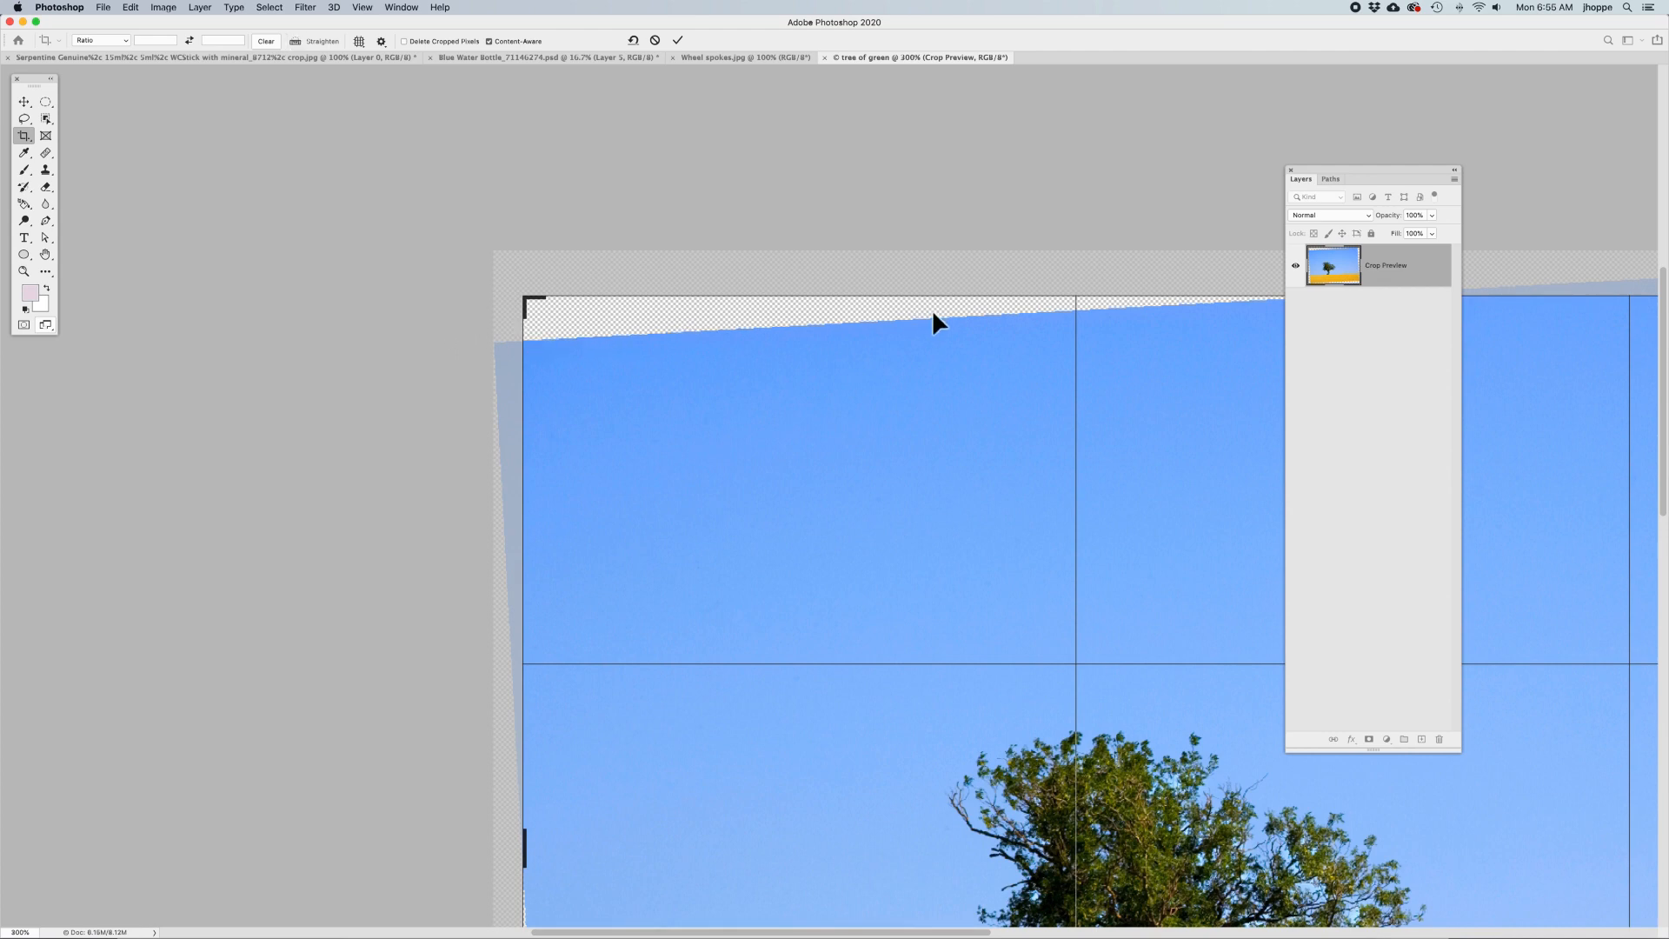
{"action": "key", "text": "super+minus"}
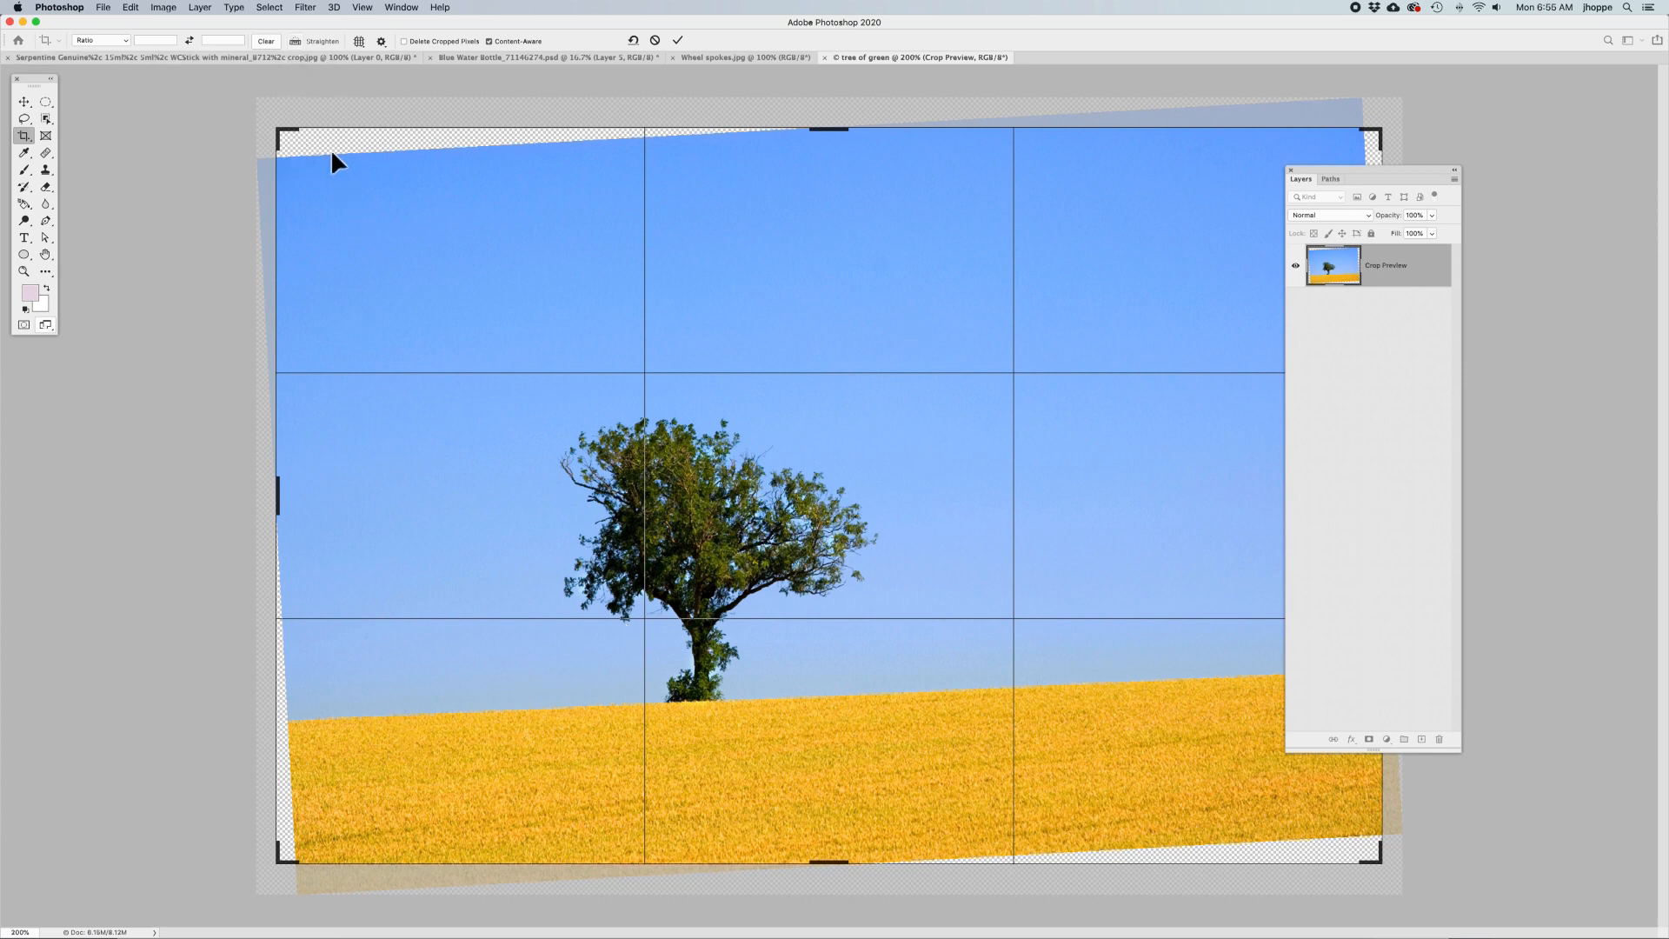
{"action": "left_click_drag", "start_coordinate": [1328, 171], "coordinate": [1450, 190]}
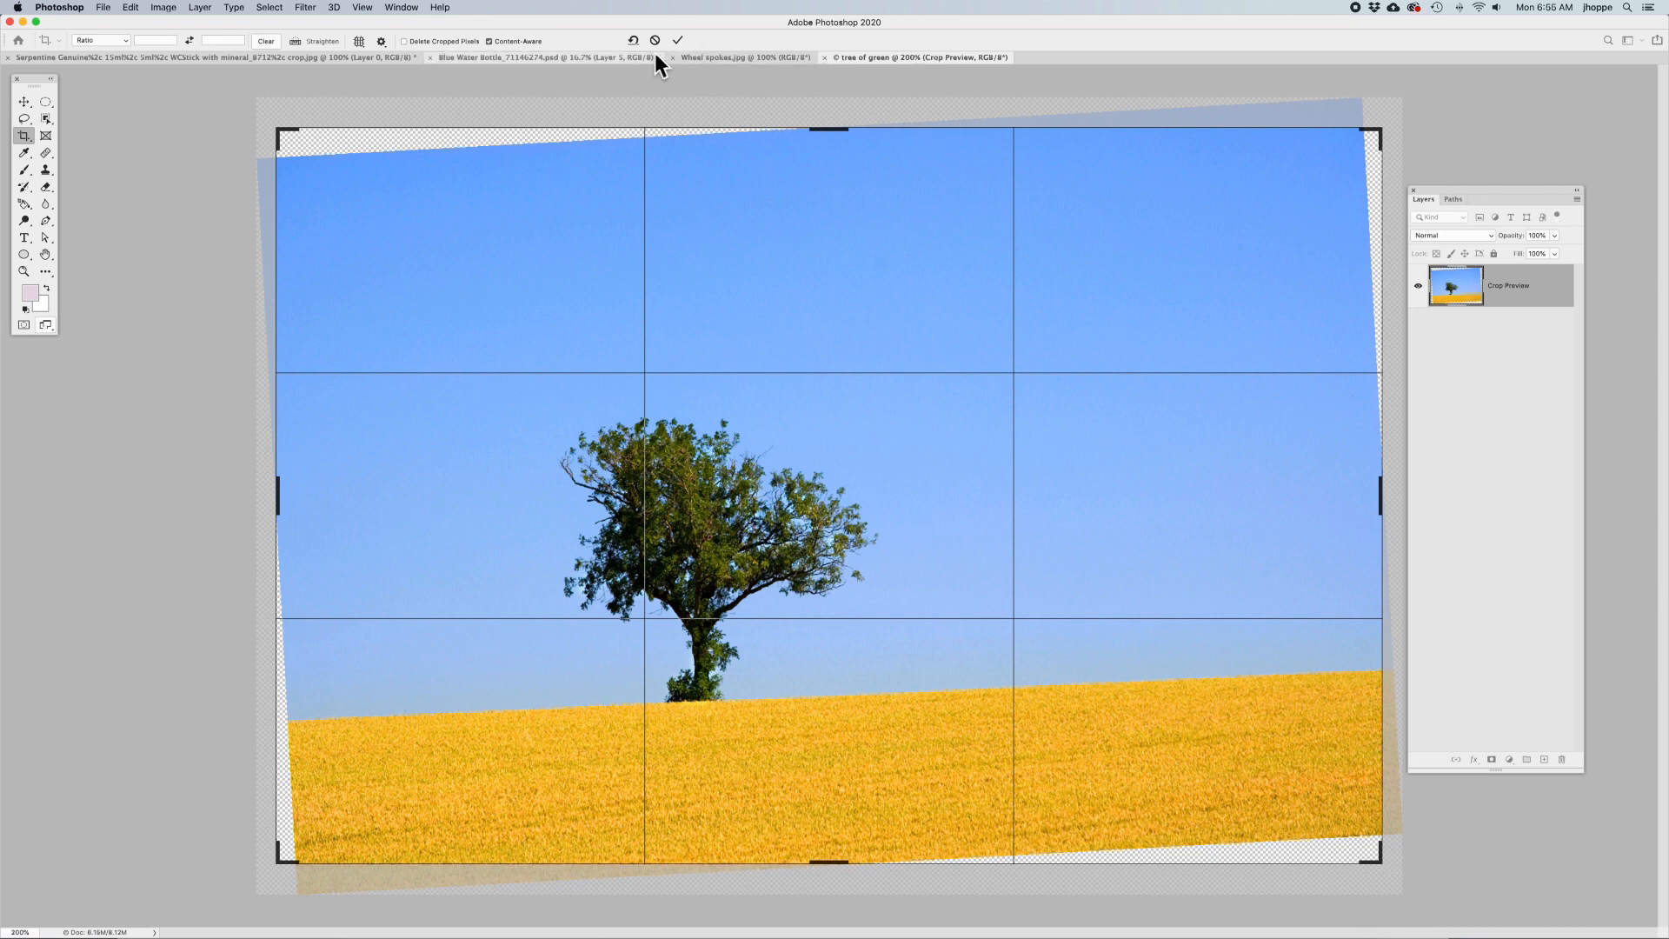
{"action": "left_click", "coordinate": [488, 42]}
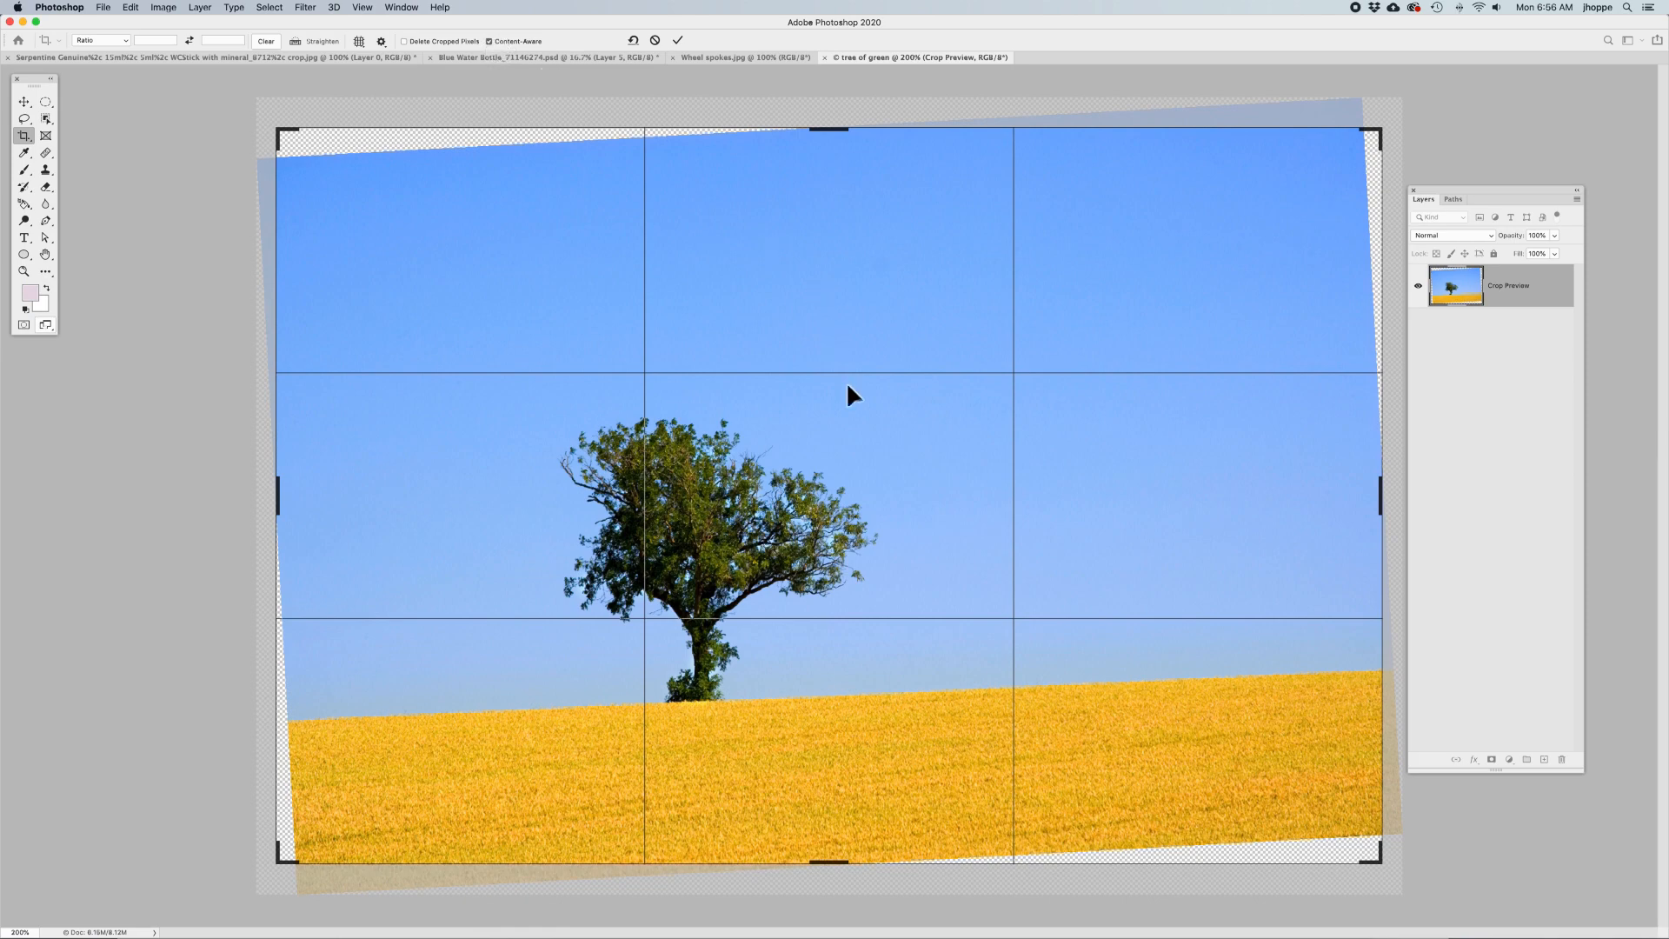
{"action": "key", "text": "Return"}
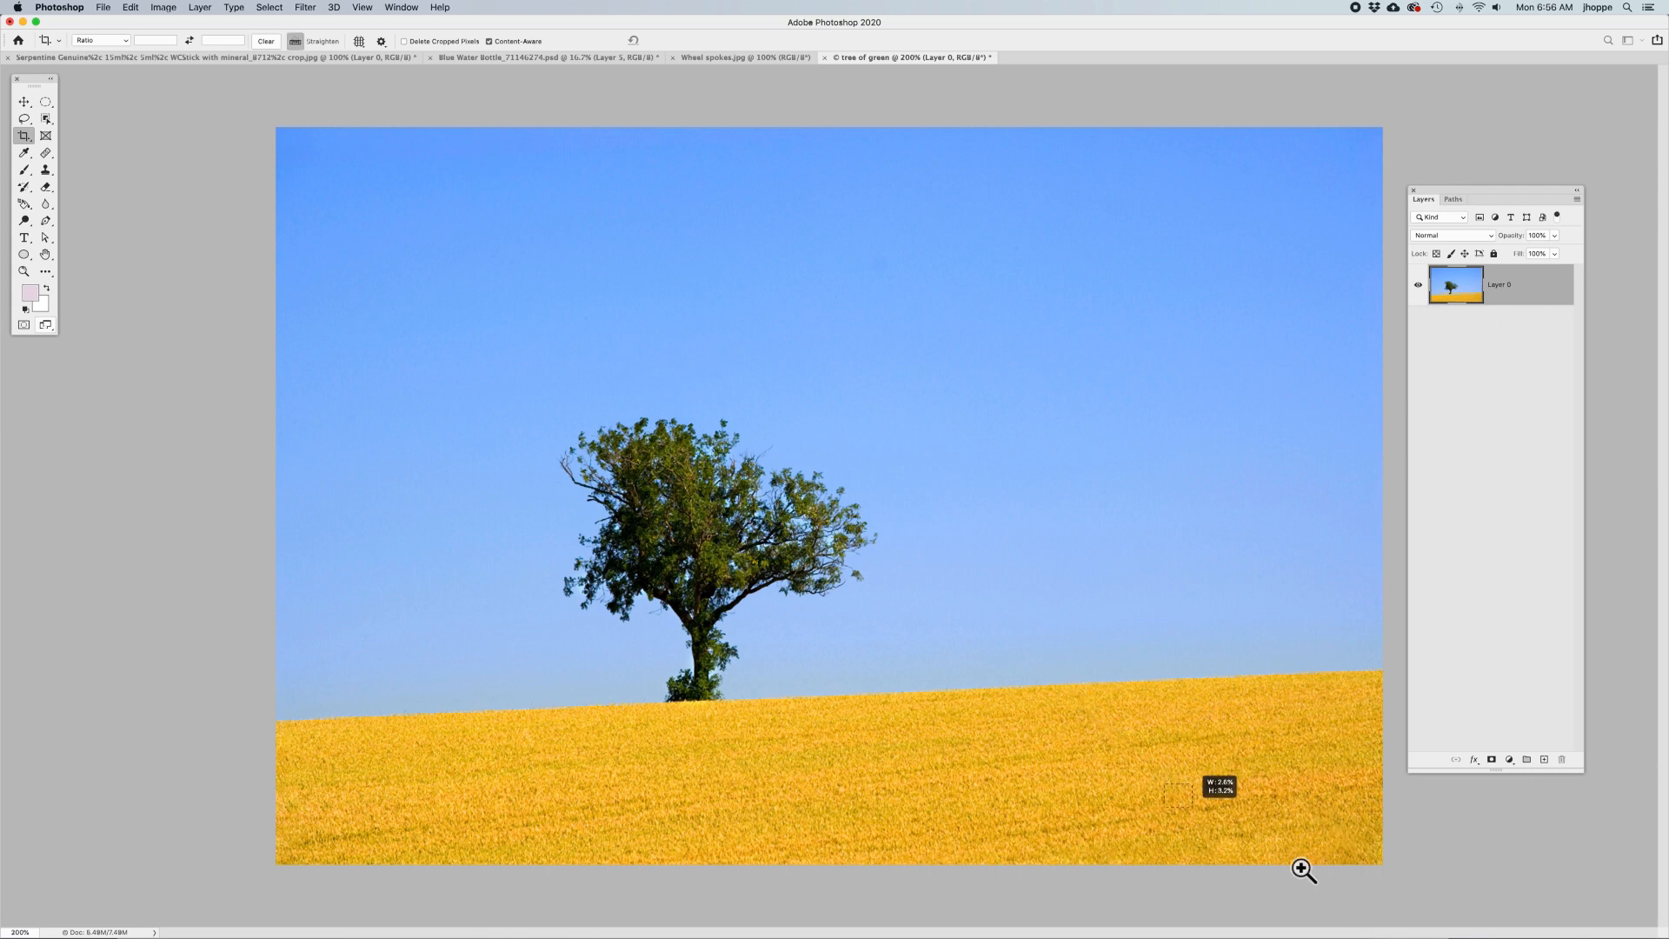
Step: Examine the content-aware filled area in the photo's lower-right corner at high magnification, cancelling any stray crop box
{"action": "scroll", "coordinate": [1373, 817], "scroll_direction": "up", "scroll_amount": 10}
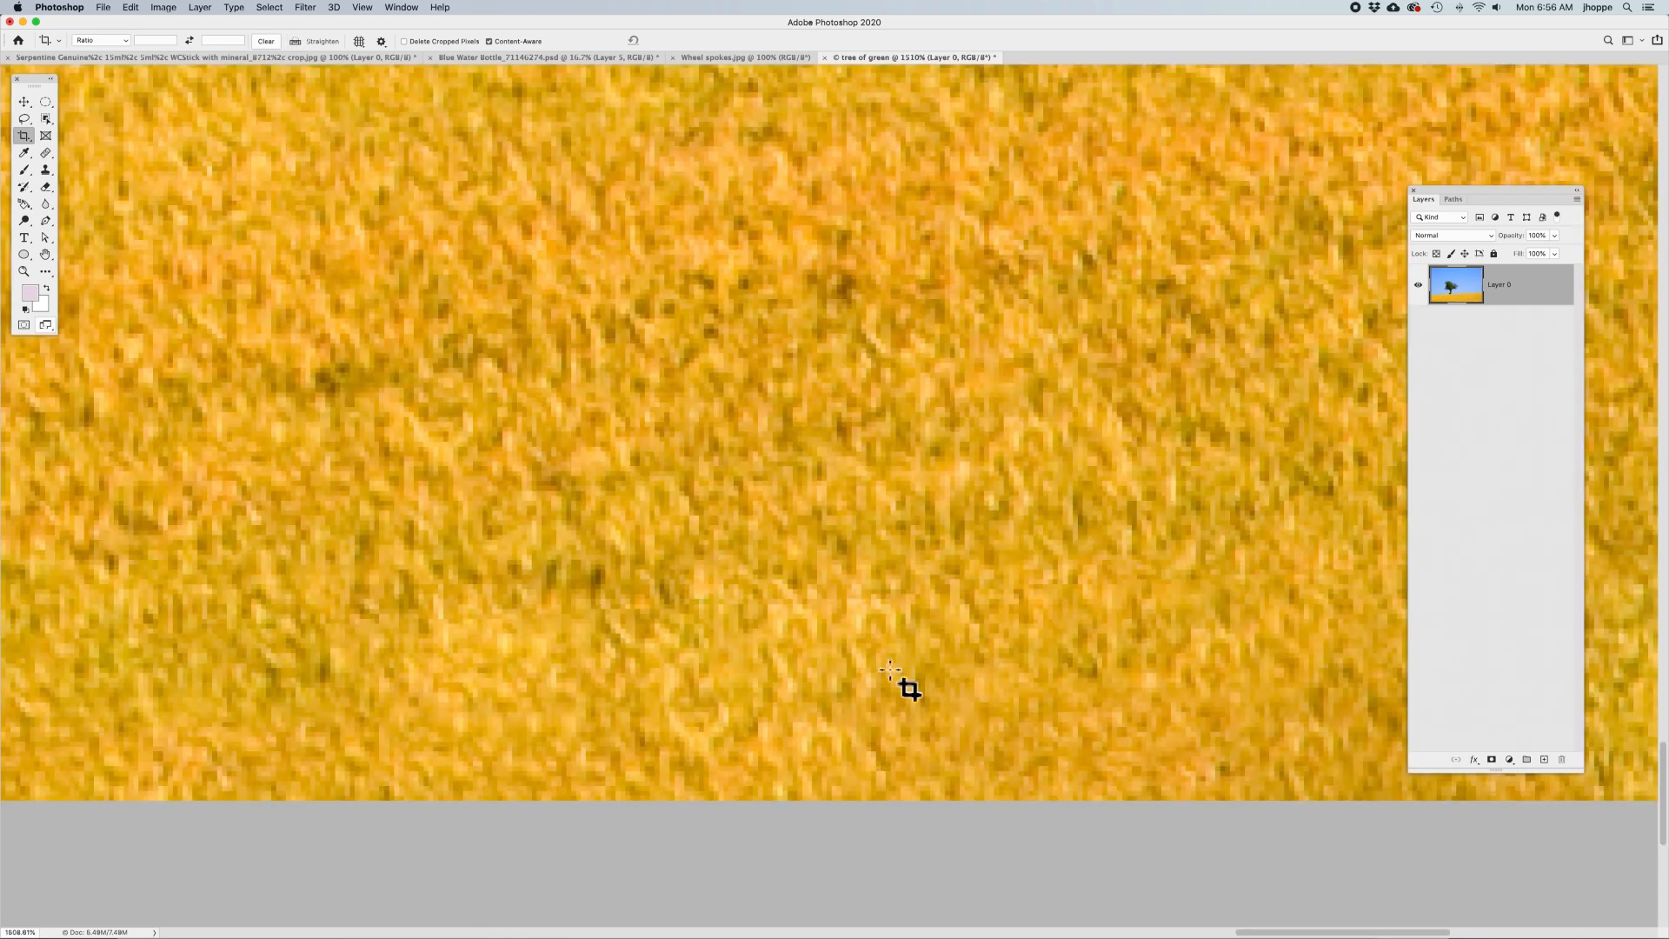
{"action": "scroll", "coordinate": [1178, 678], "scroll_direction": "right", "scroll_amount": 1}
{"action": "left_click_drag", "start_coordinate": [1178, 678], "coordinate": [812, 674]}
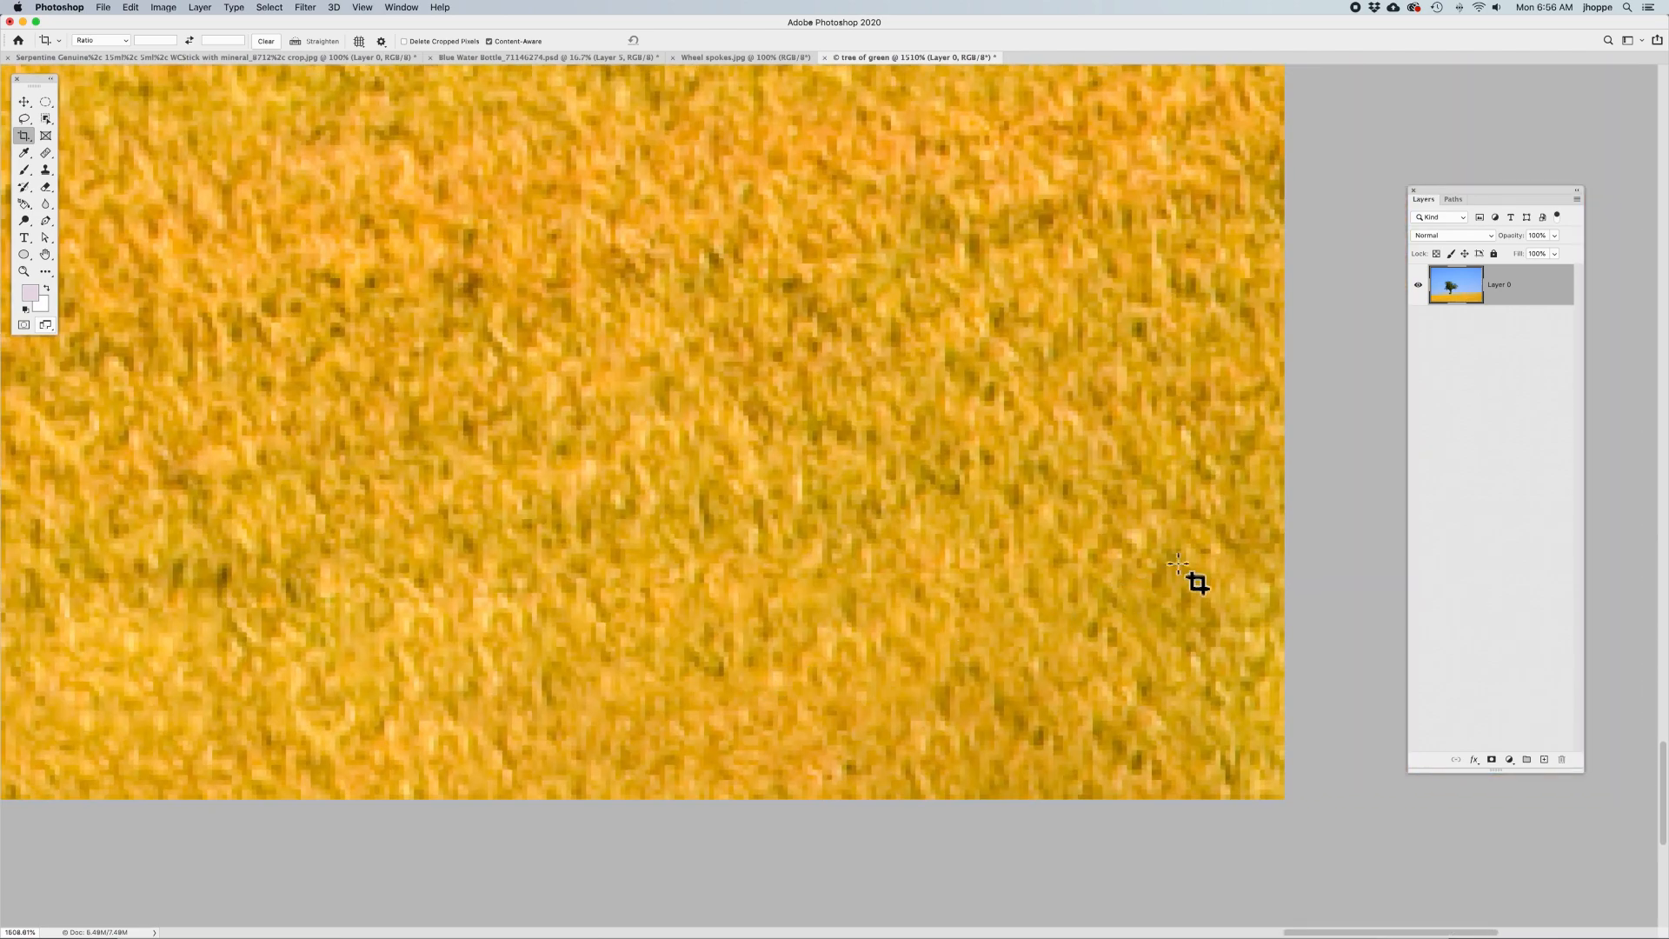
{"action": "left_click_drag", "start_coordinate": [1276, 544], "coordinate": [832, 581]}
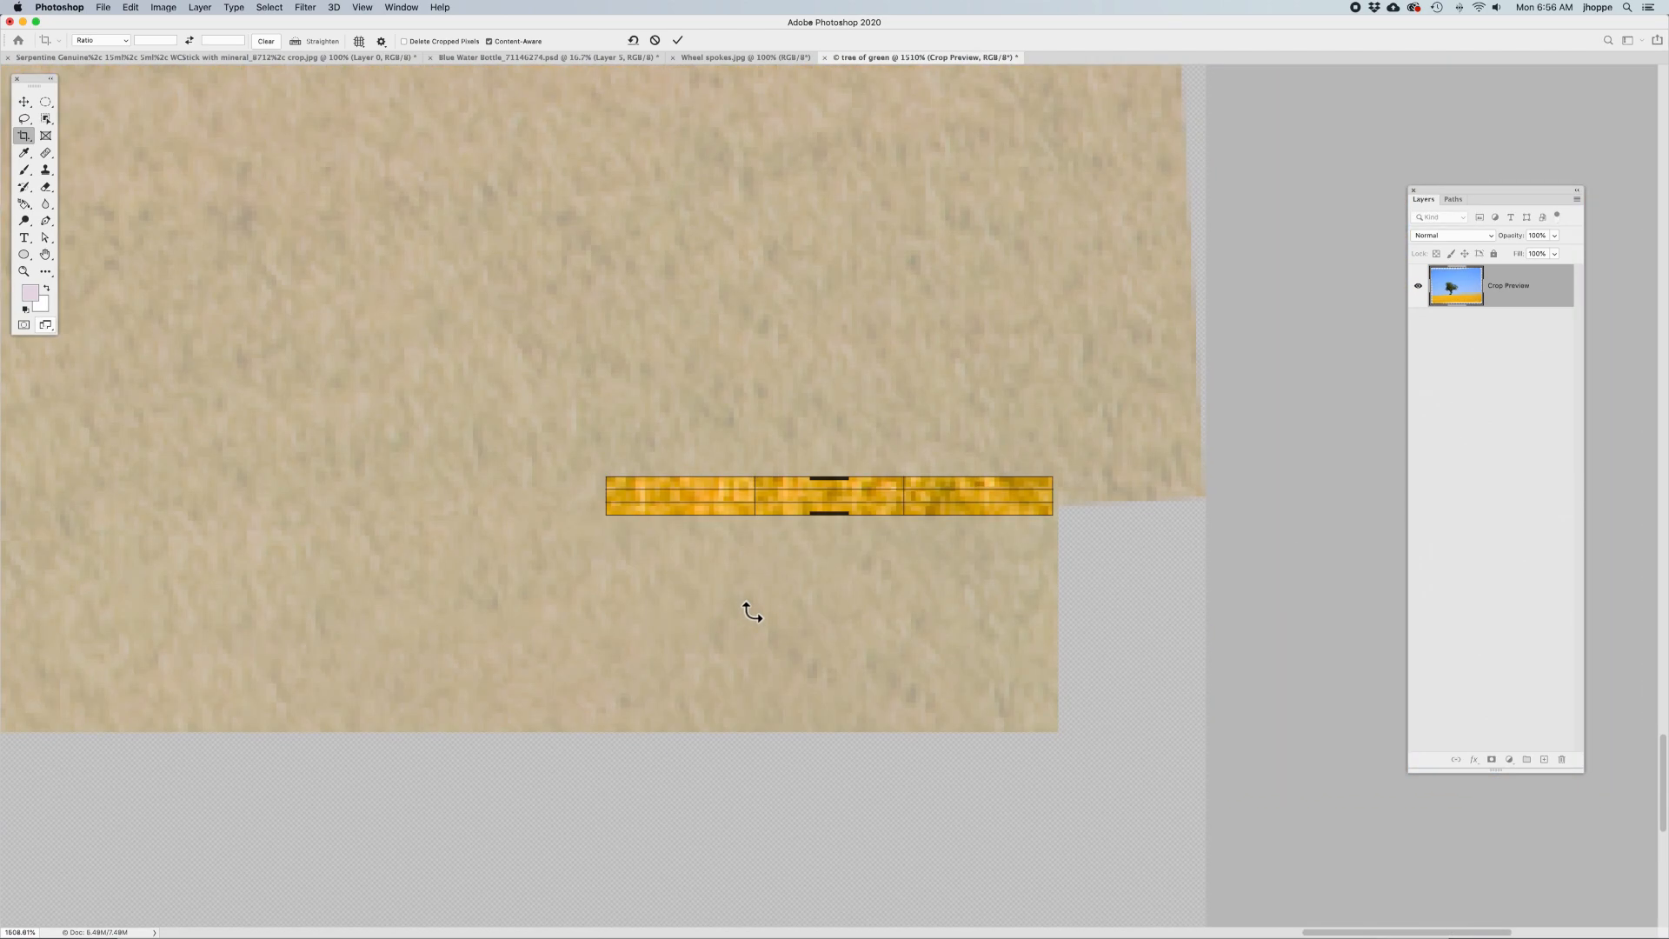
{"action": "key", "text": "Return"}
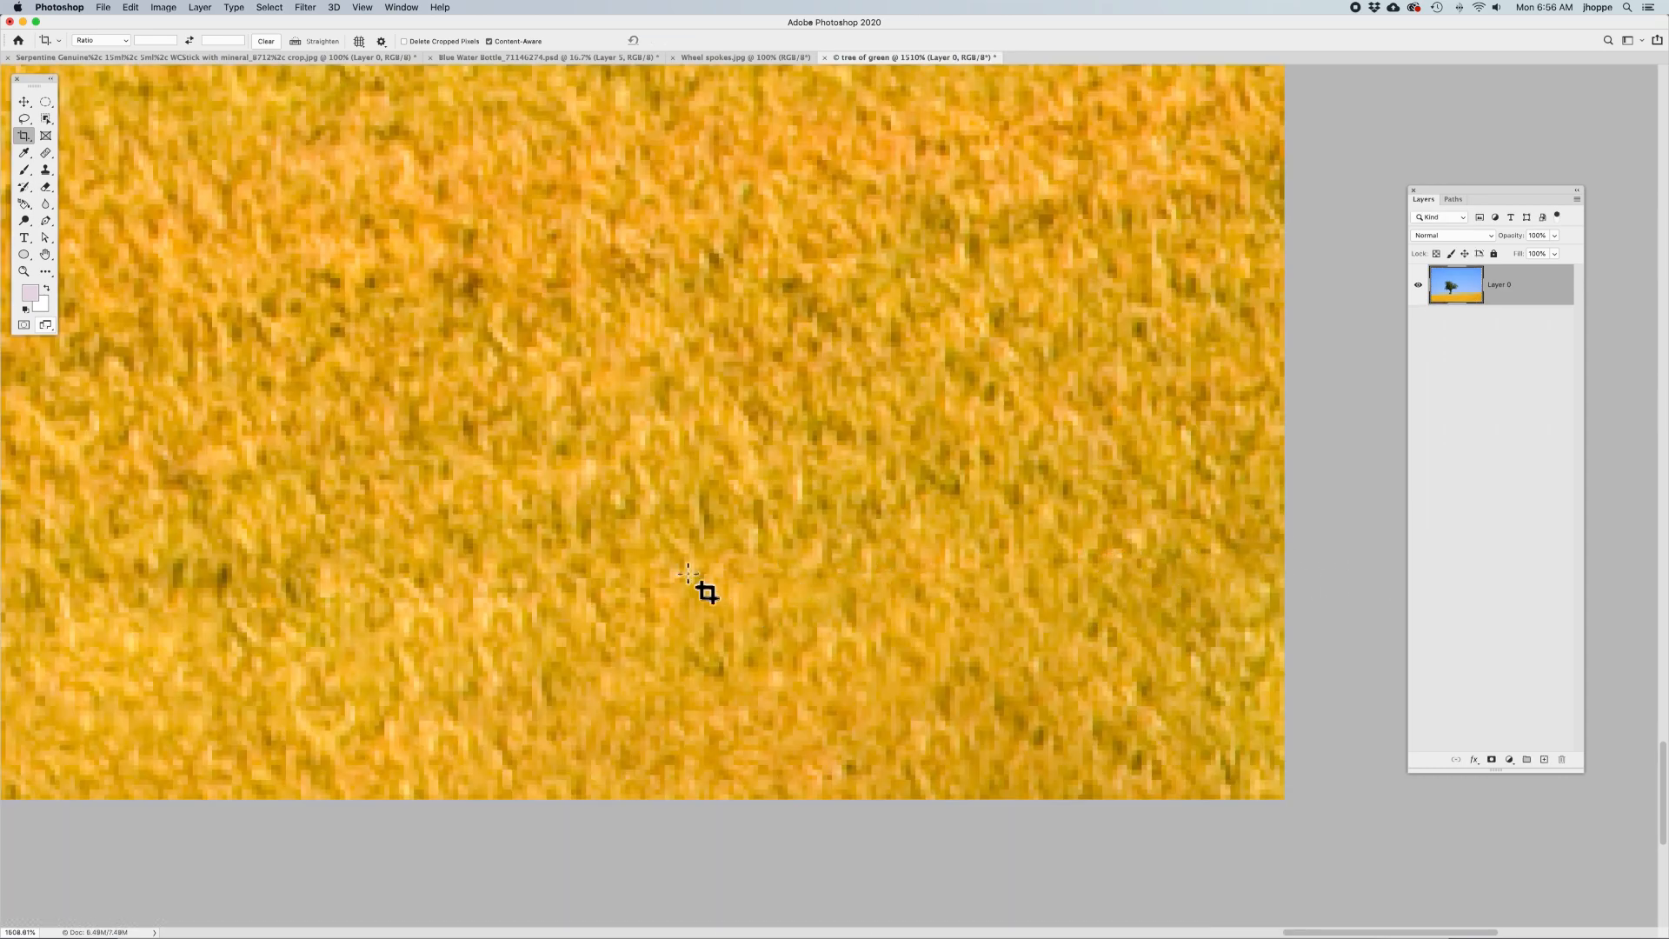
{"action": "scroll", "coordinate": [652, 609], "scroll_direction": "down", "scroll_amount": 6}
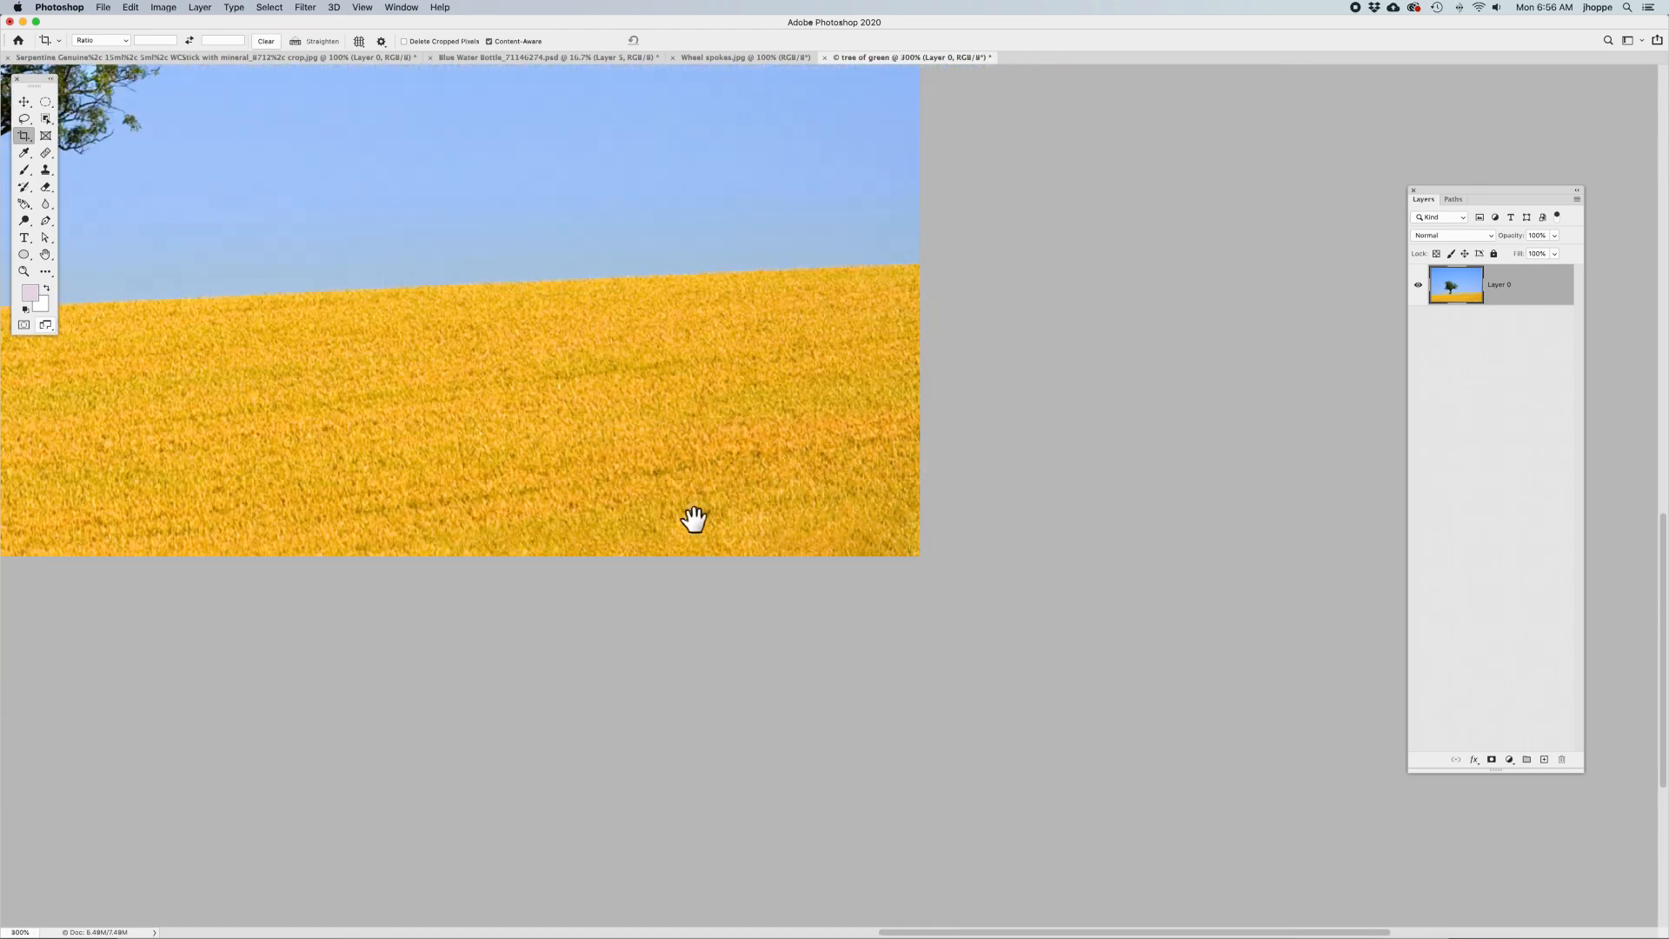
{"action": "scroll", "coordinate": [1159, 726], "scroll_direction": "down", "scroll_amount": 2}
{"action": "scroll", "coordinate": [1159, 727], "scroll_direction": "down", "scroll_amount": 1}
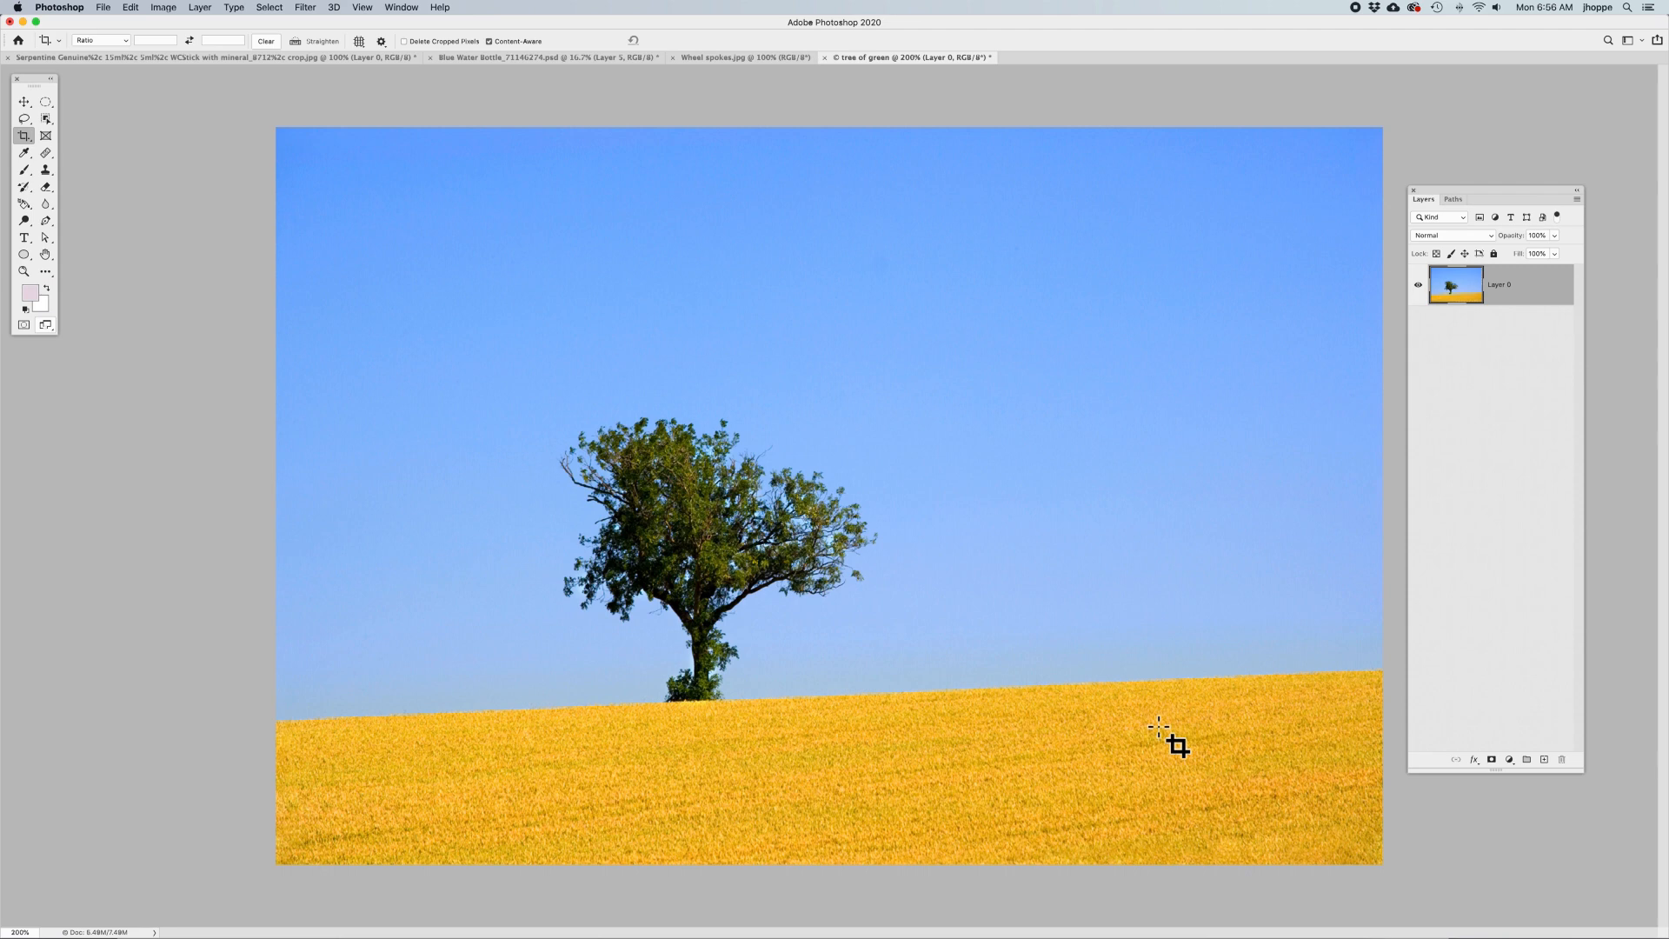
Step: Straighten the tree of green photo along the field's sloping horizon and apply the crop with Content-Aware filling
{"action": "left_click", "coordinate": [296, 41]}
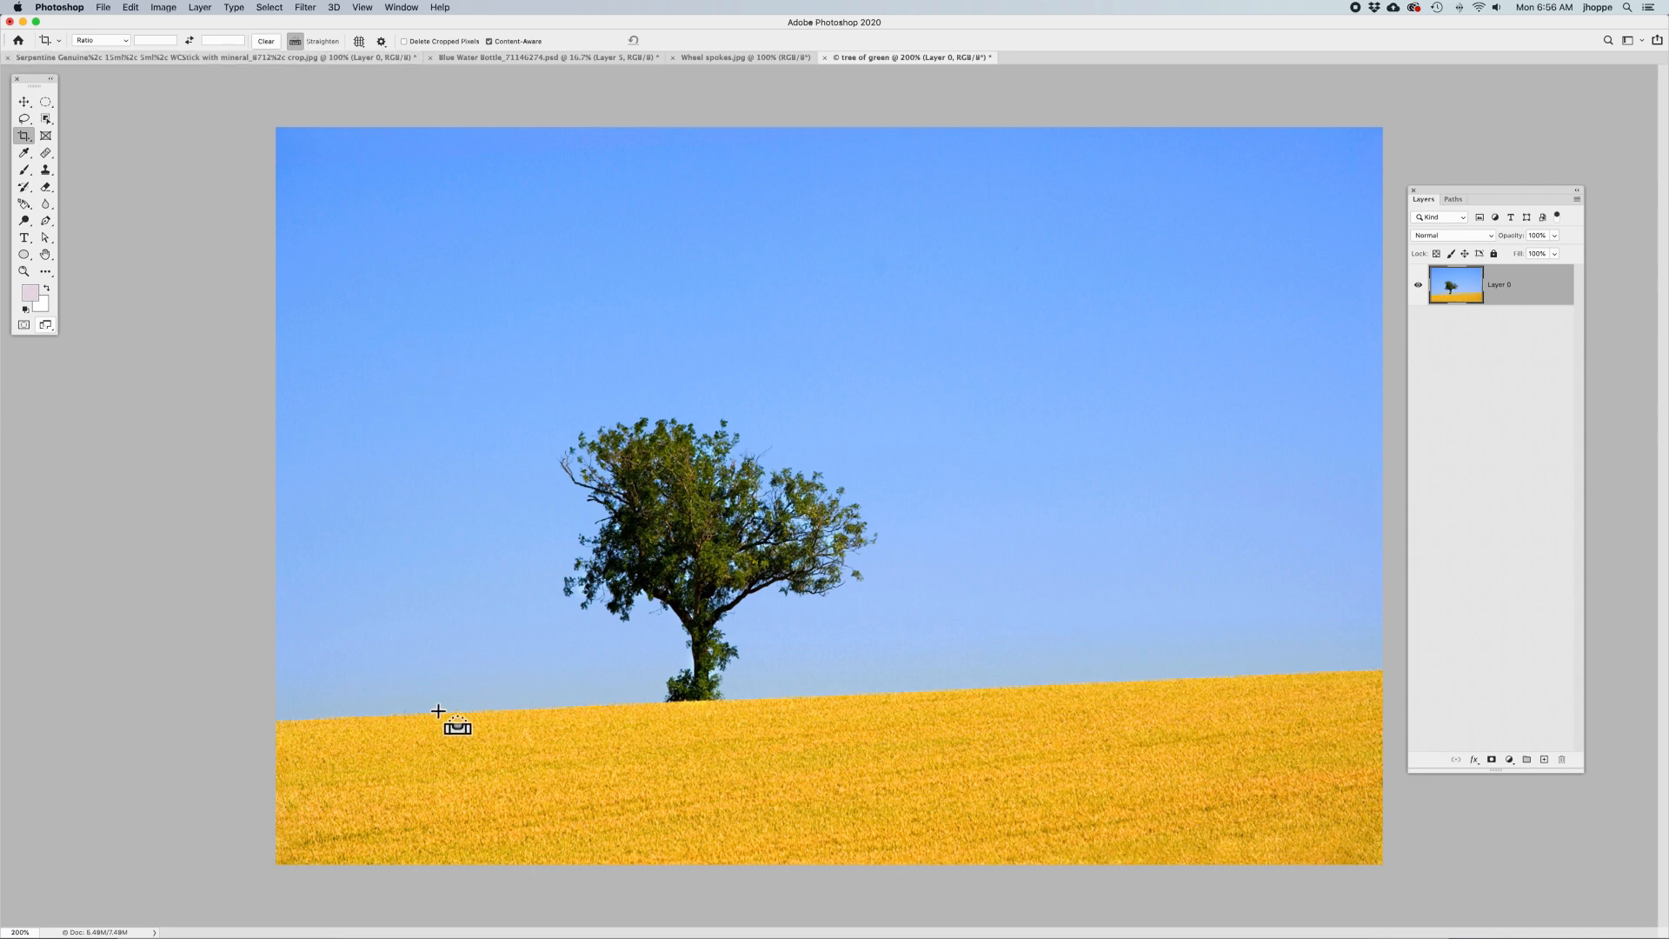
{"action": "left_click_drag", "start_coordinate": [439, 713], "coordinate": [1173, 679]}
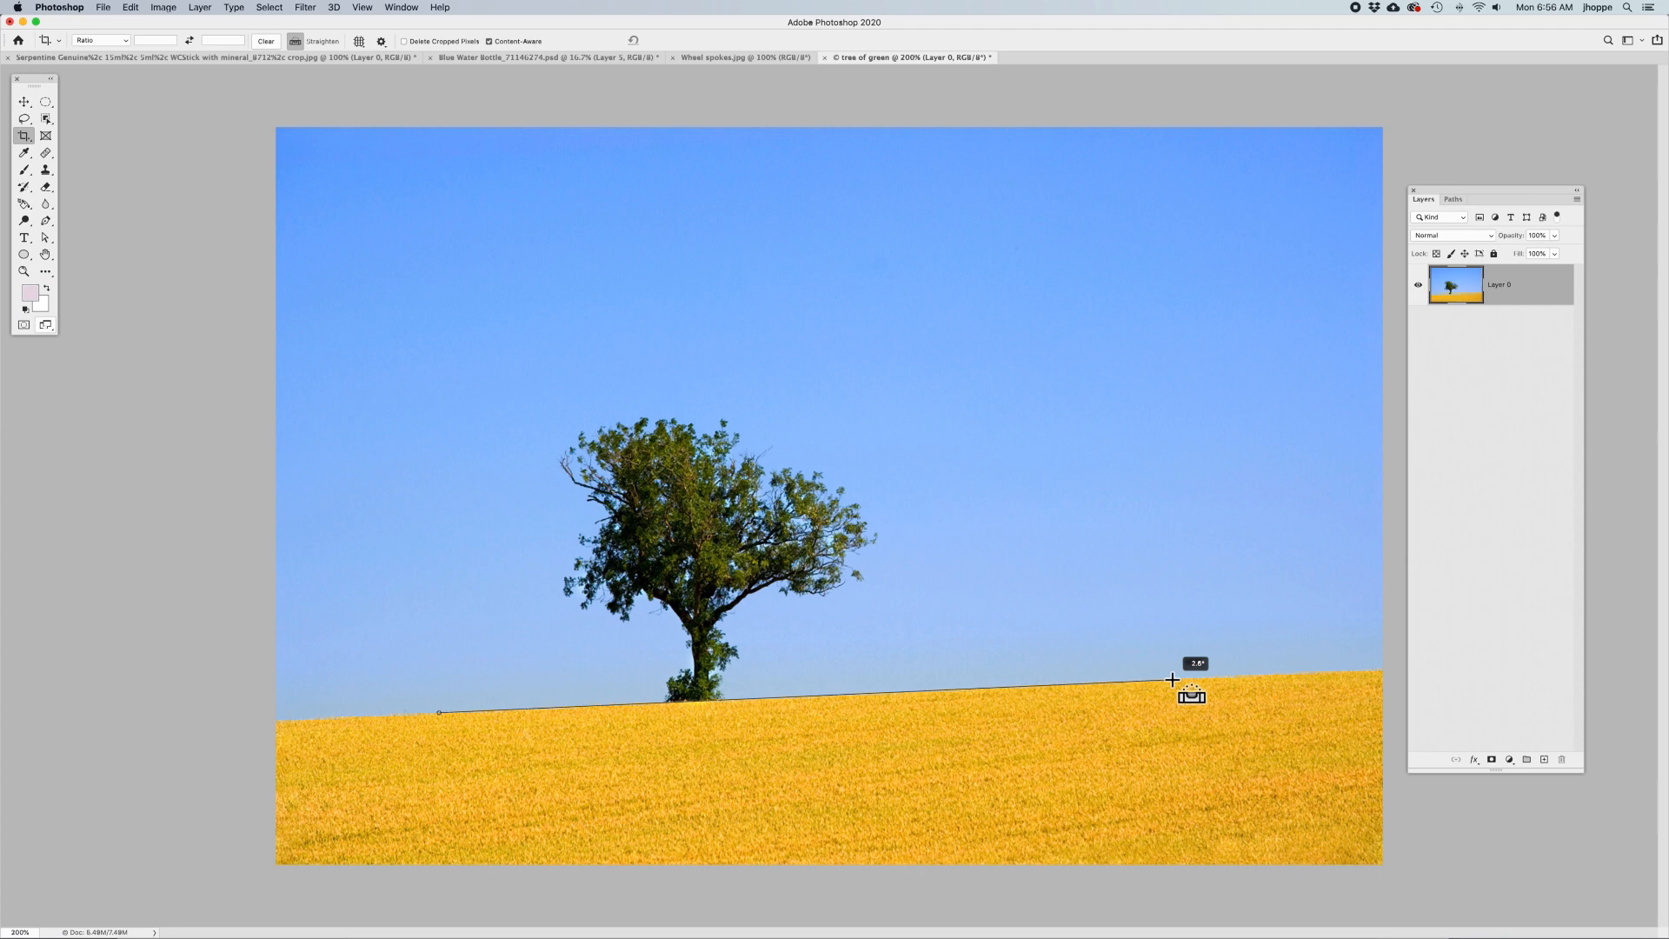
{"action": "left_click_drag", "start_coordinate": [1173, 680], "coordinate": [1173, 680]}
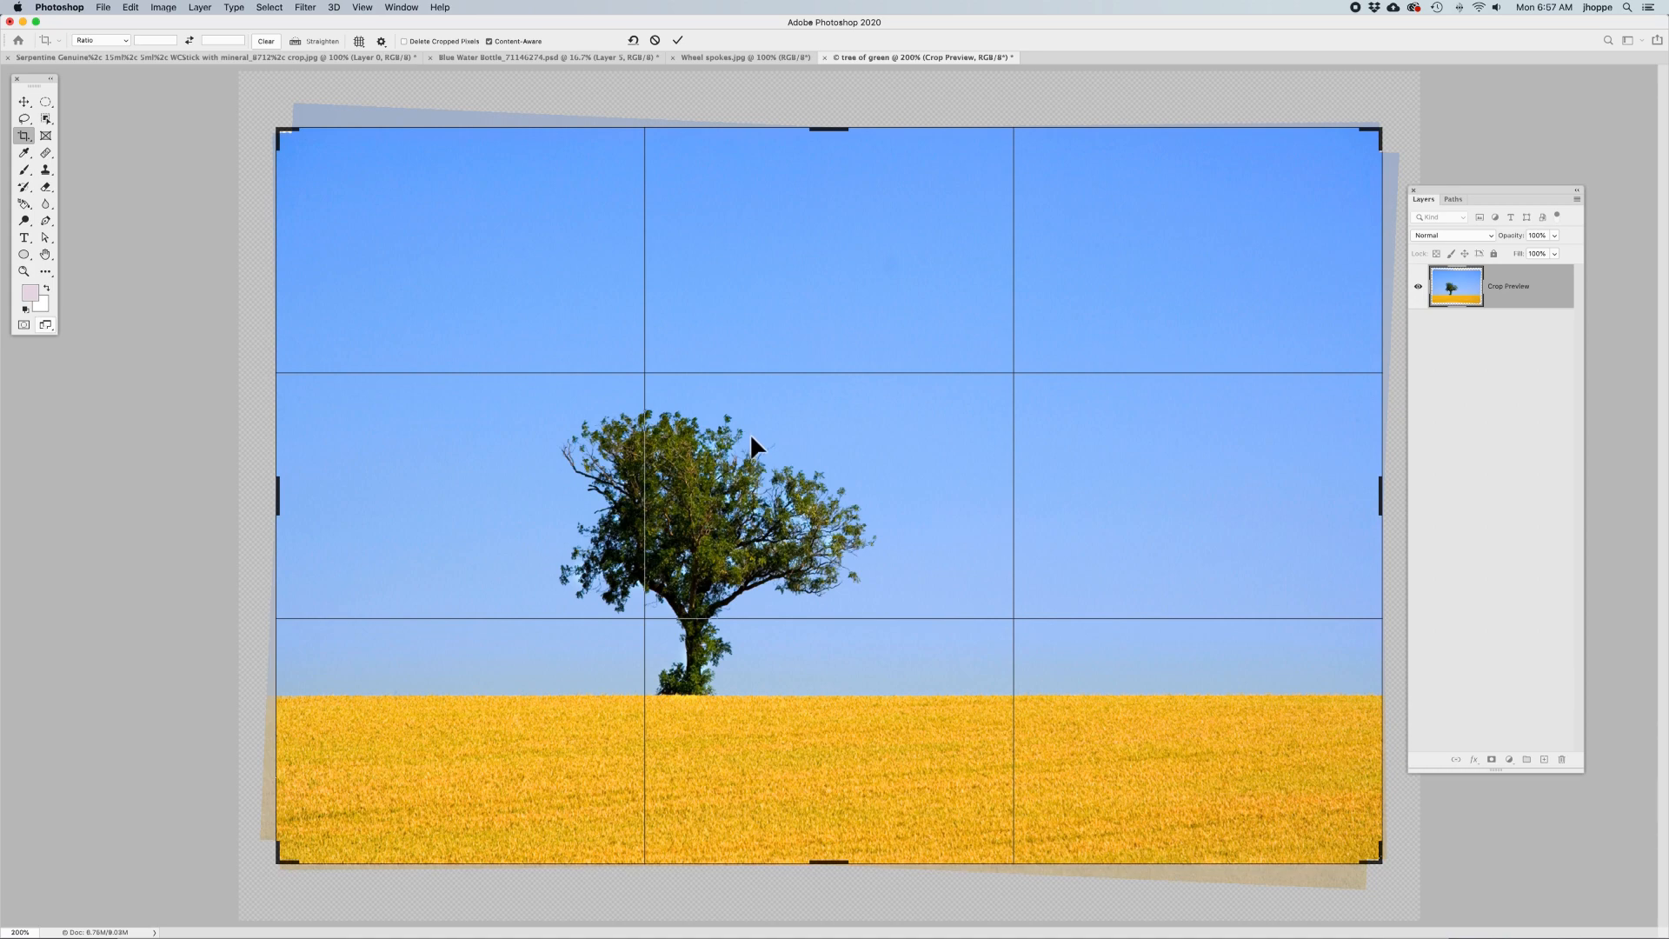
{"action": "key", "text": "Return"}
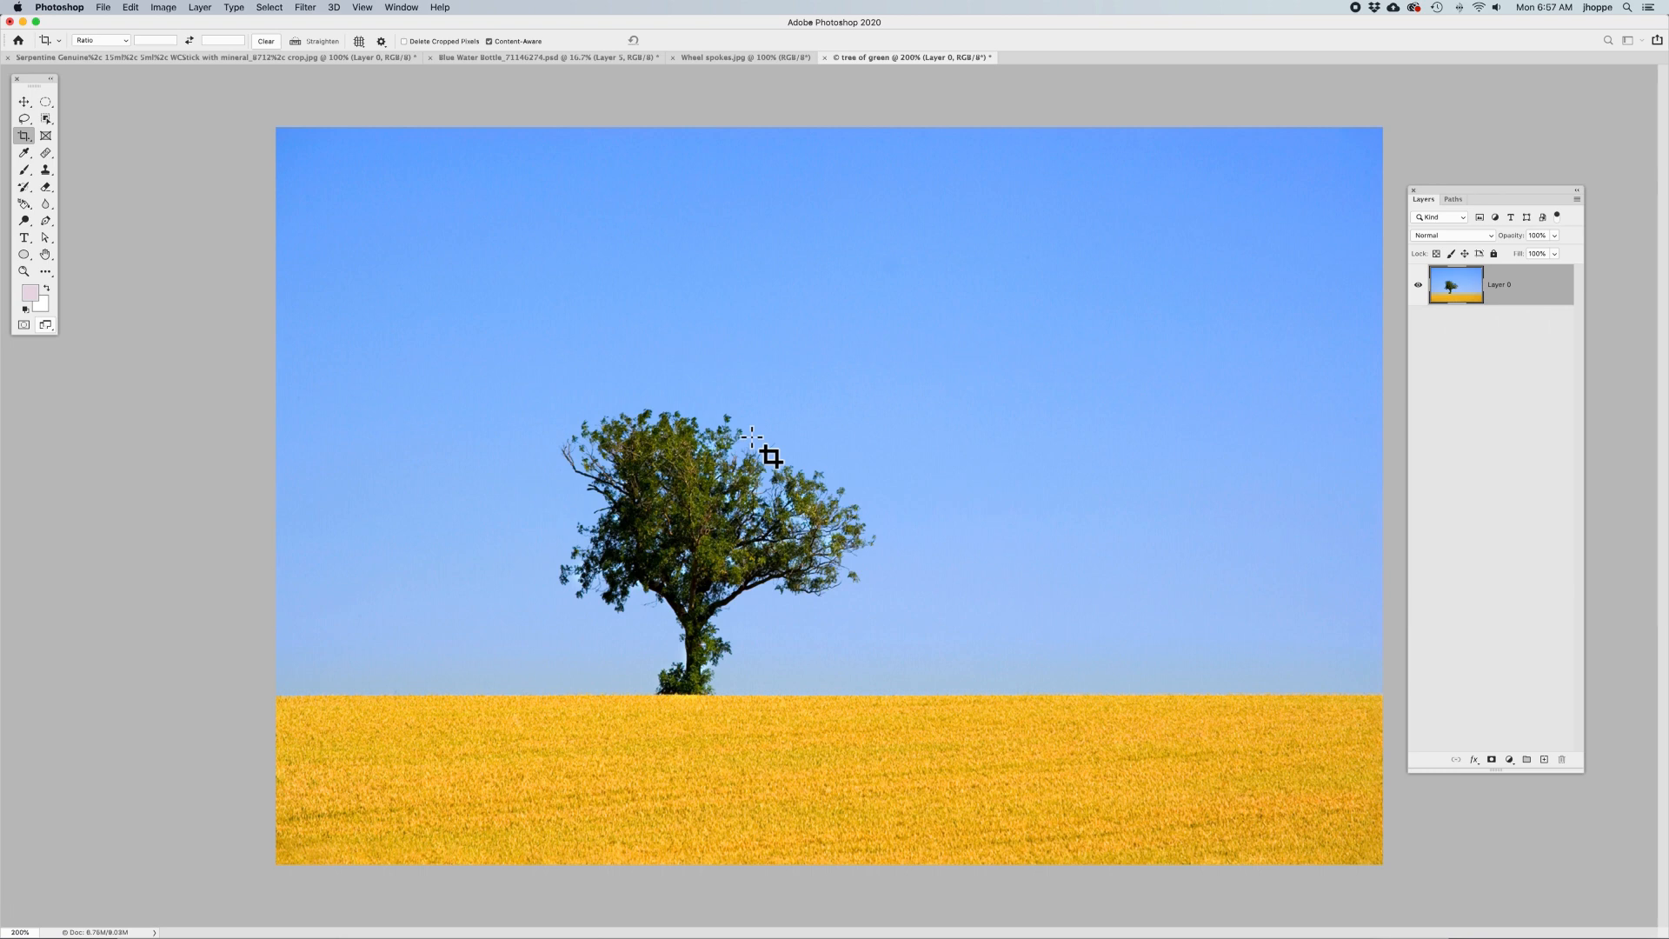
Step: Reveal all the hidden pixels around the straightened tree photo, and undo the reveal
{"action": "left_click", "coordinate": [167, 7]}
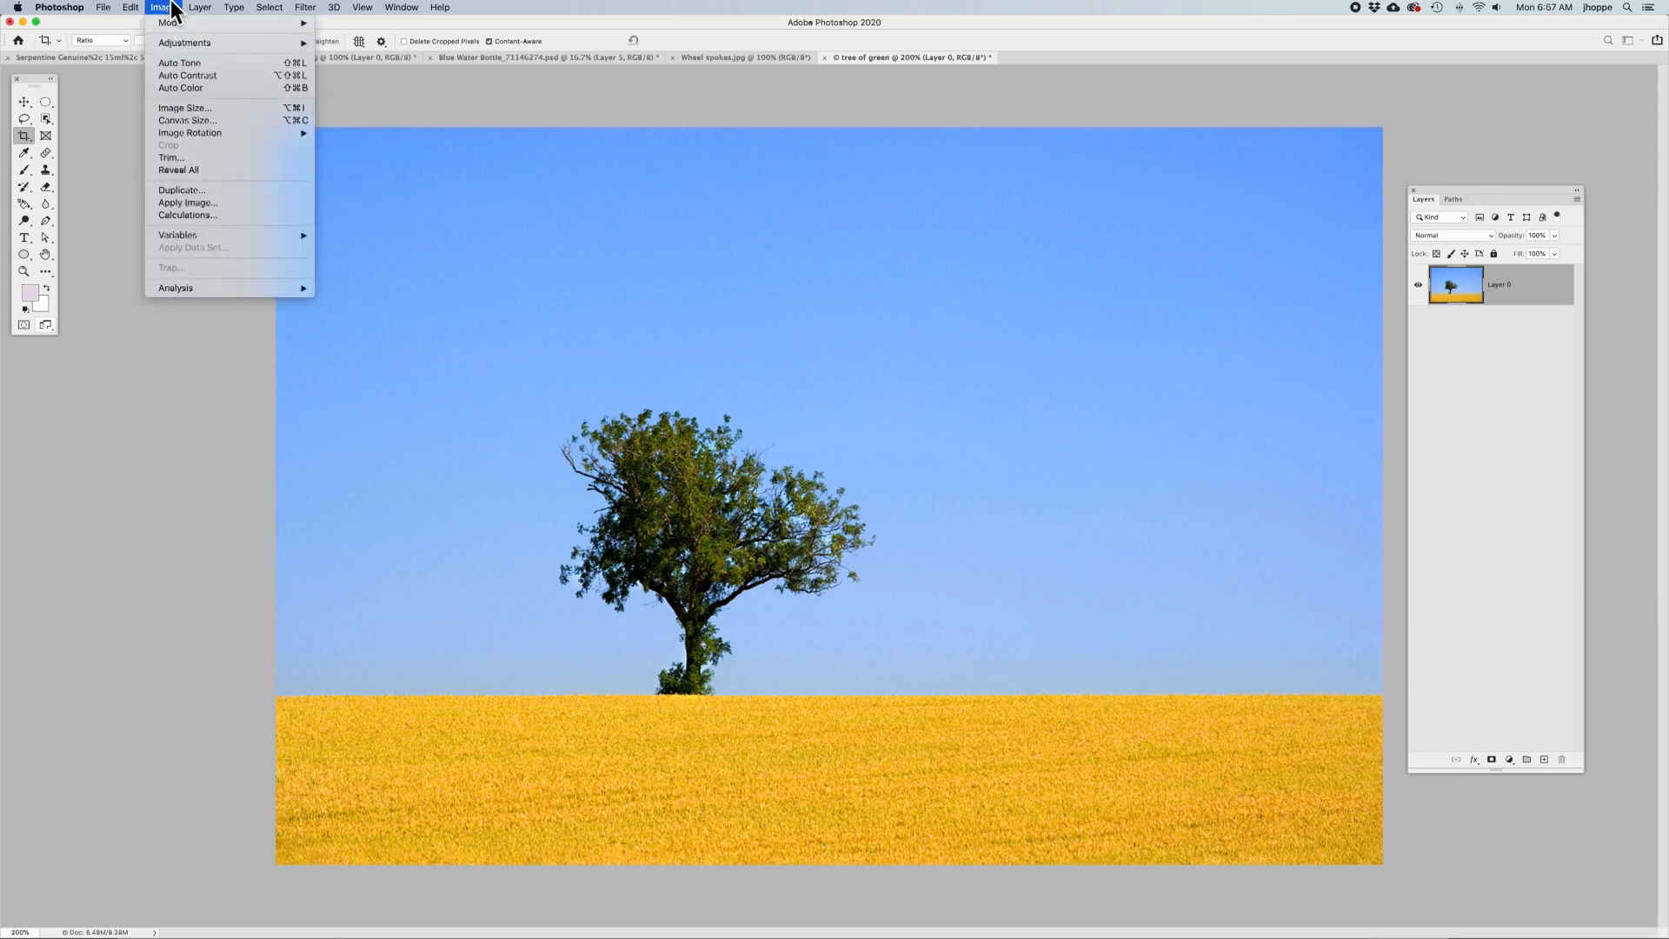
{"action": "left_click", "coordinate": [174, 171]}
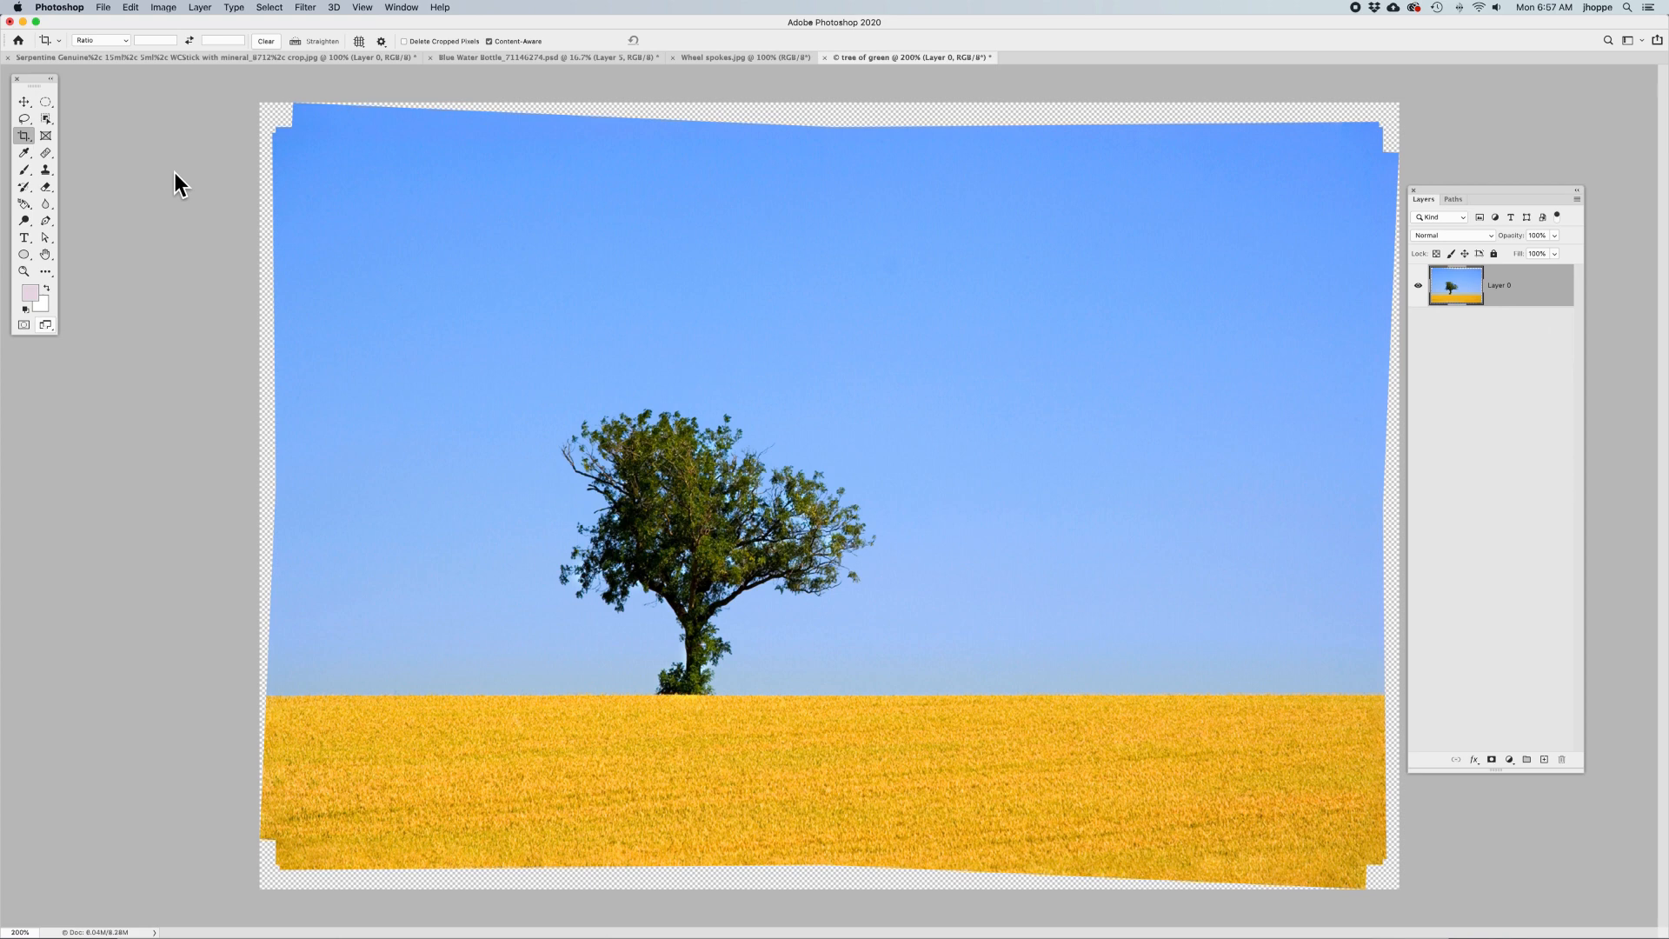
{"action": "key", "text": "Return"}
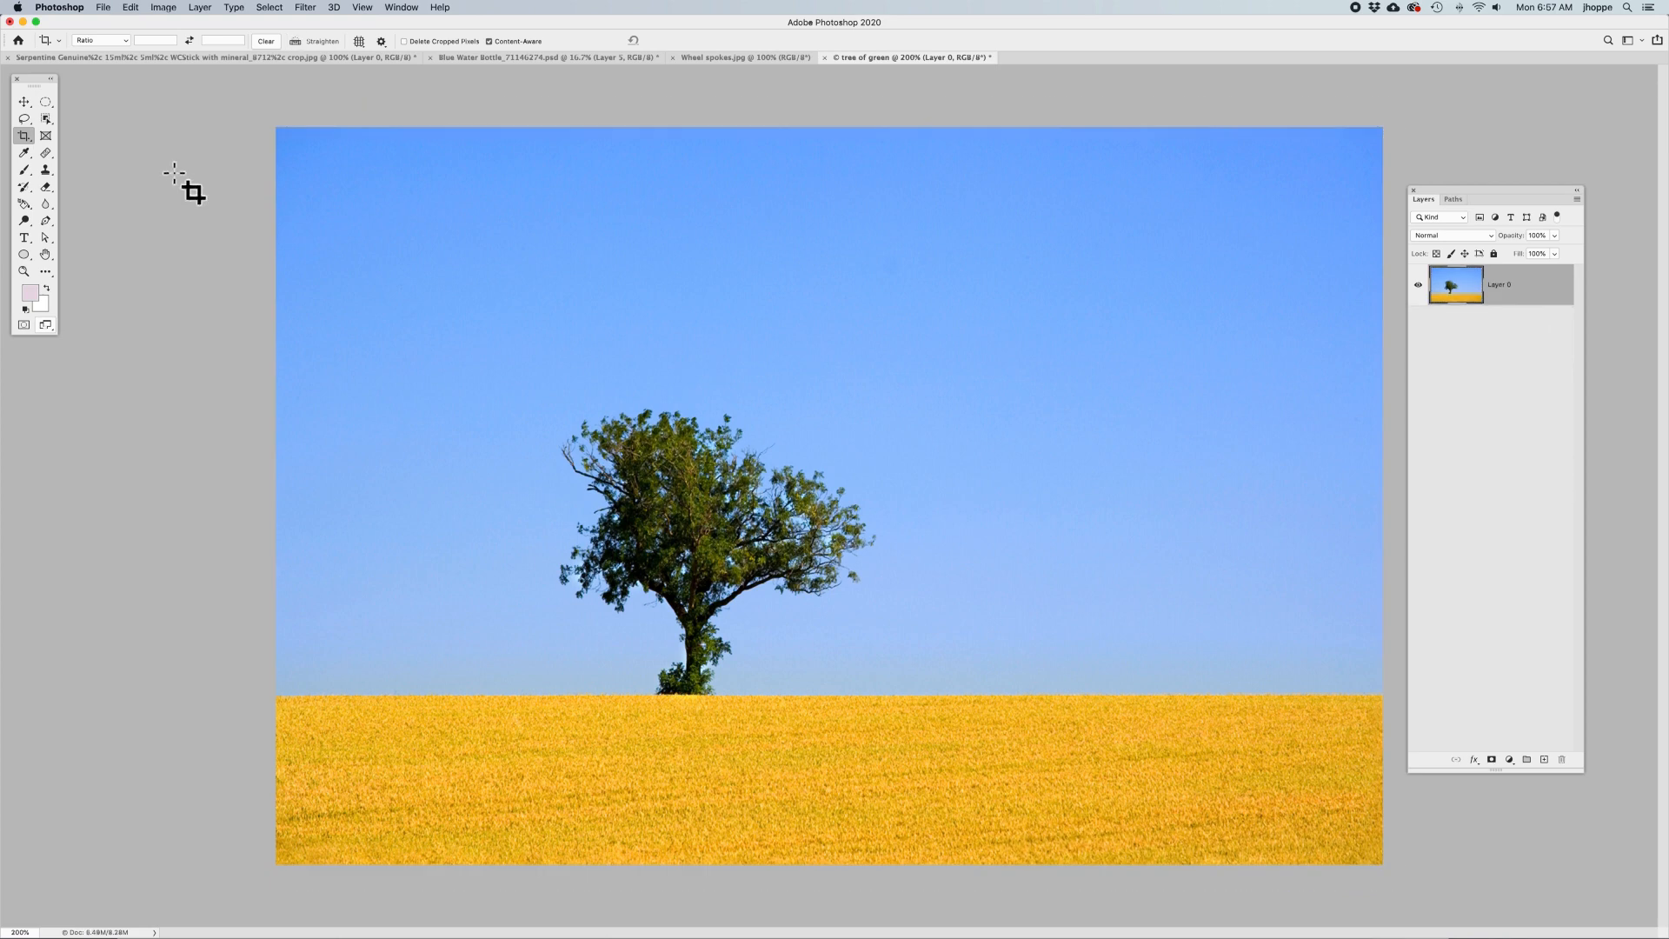
Step: Switch to the Wheel spokes.jpg image and activate the Rectangular Marquee Tool
{"action": "left_click", "coordinate": [26, 102]}
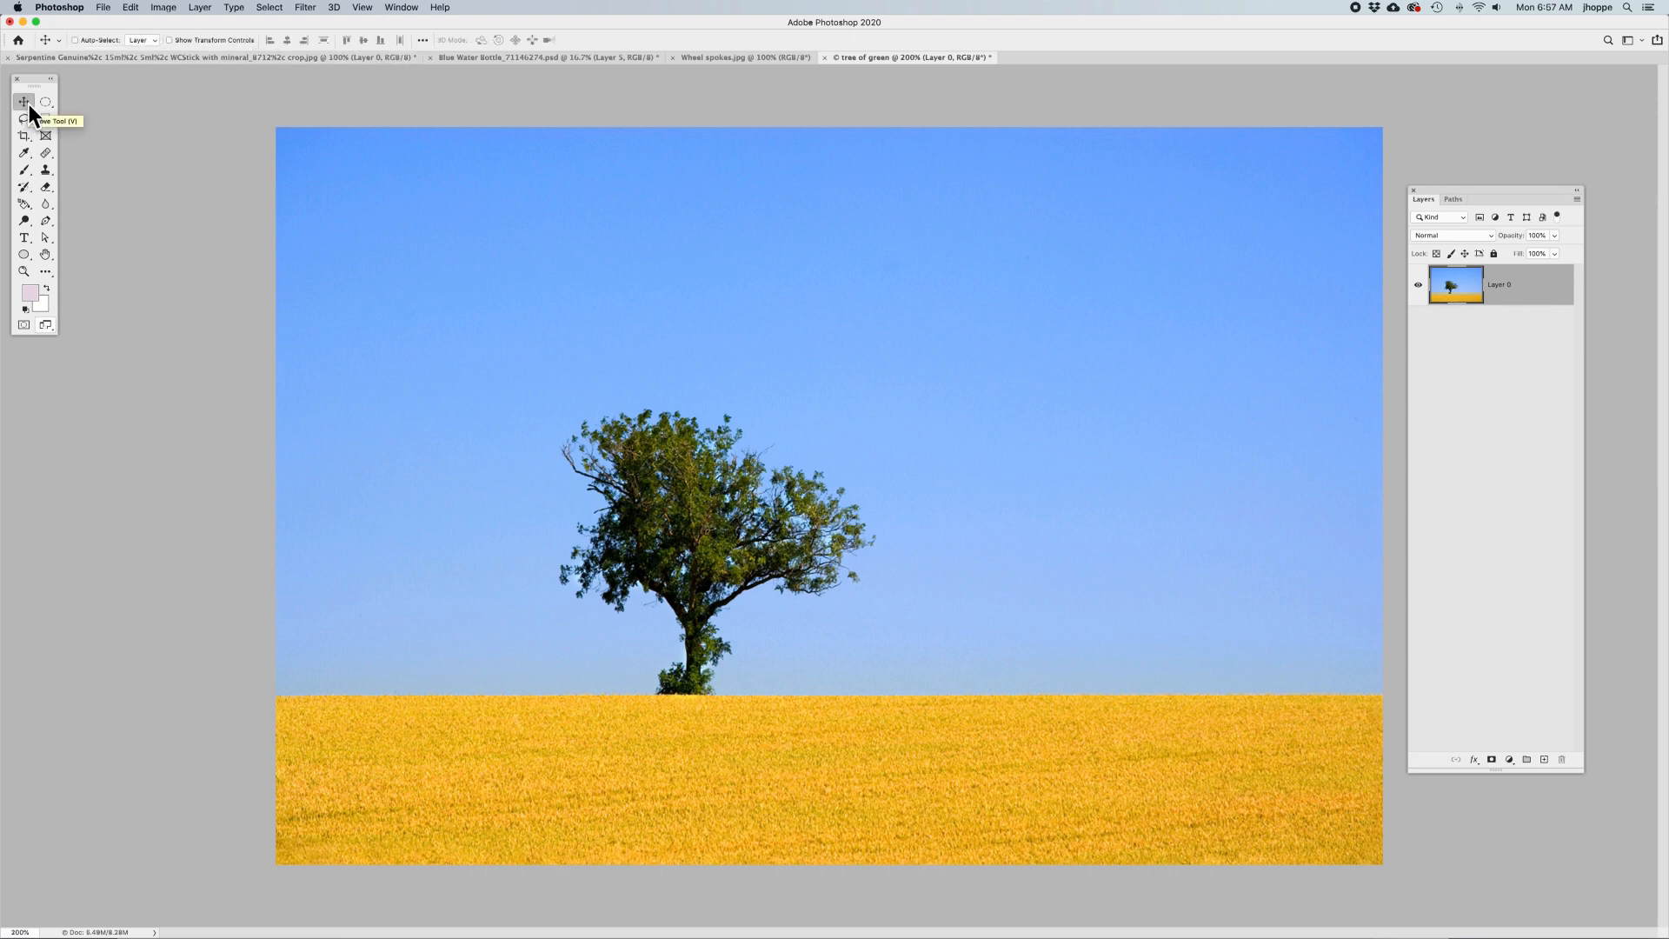
{"action": "left_click", "coordinate": [737, 58]}
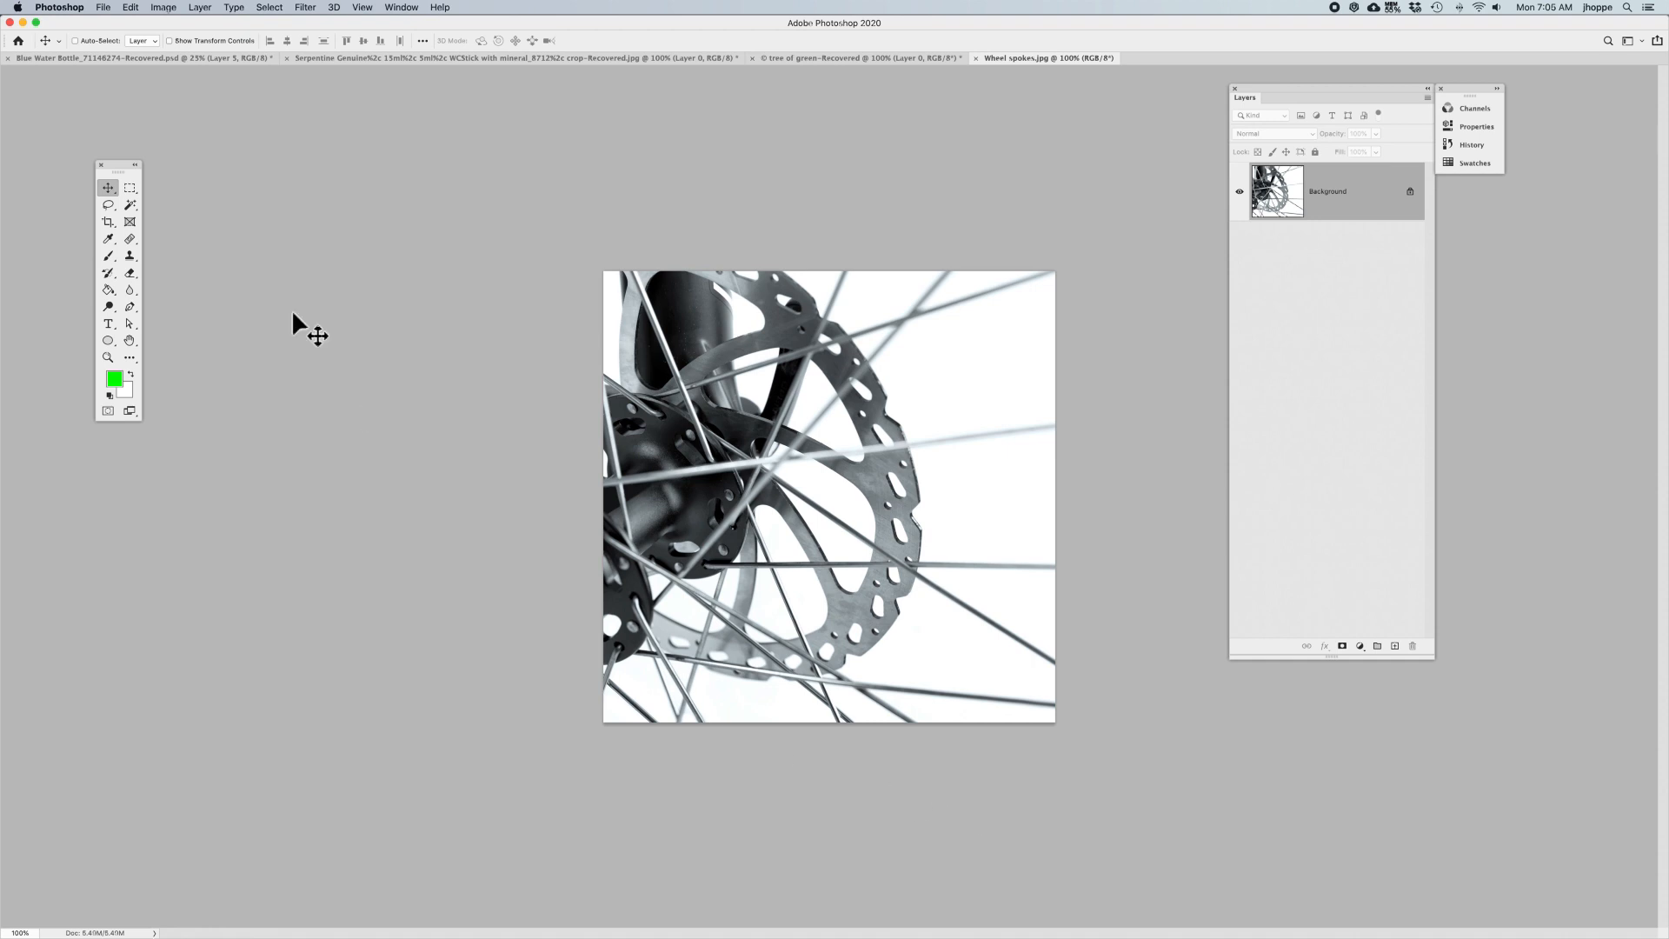
{"action": "left_click", "coordinate": [129, 187]}
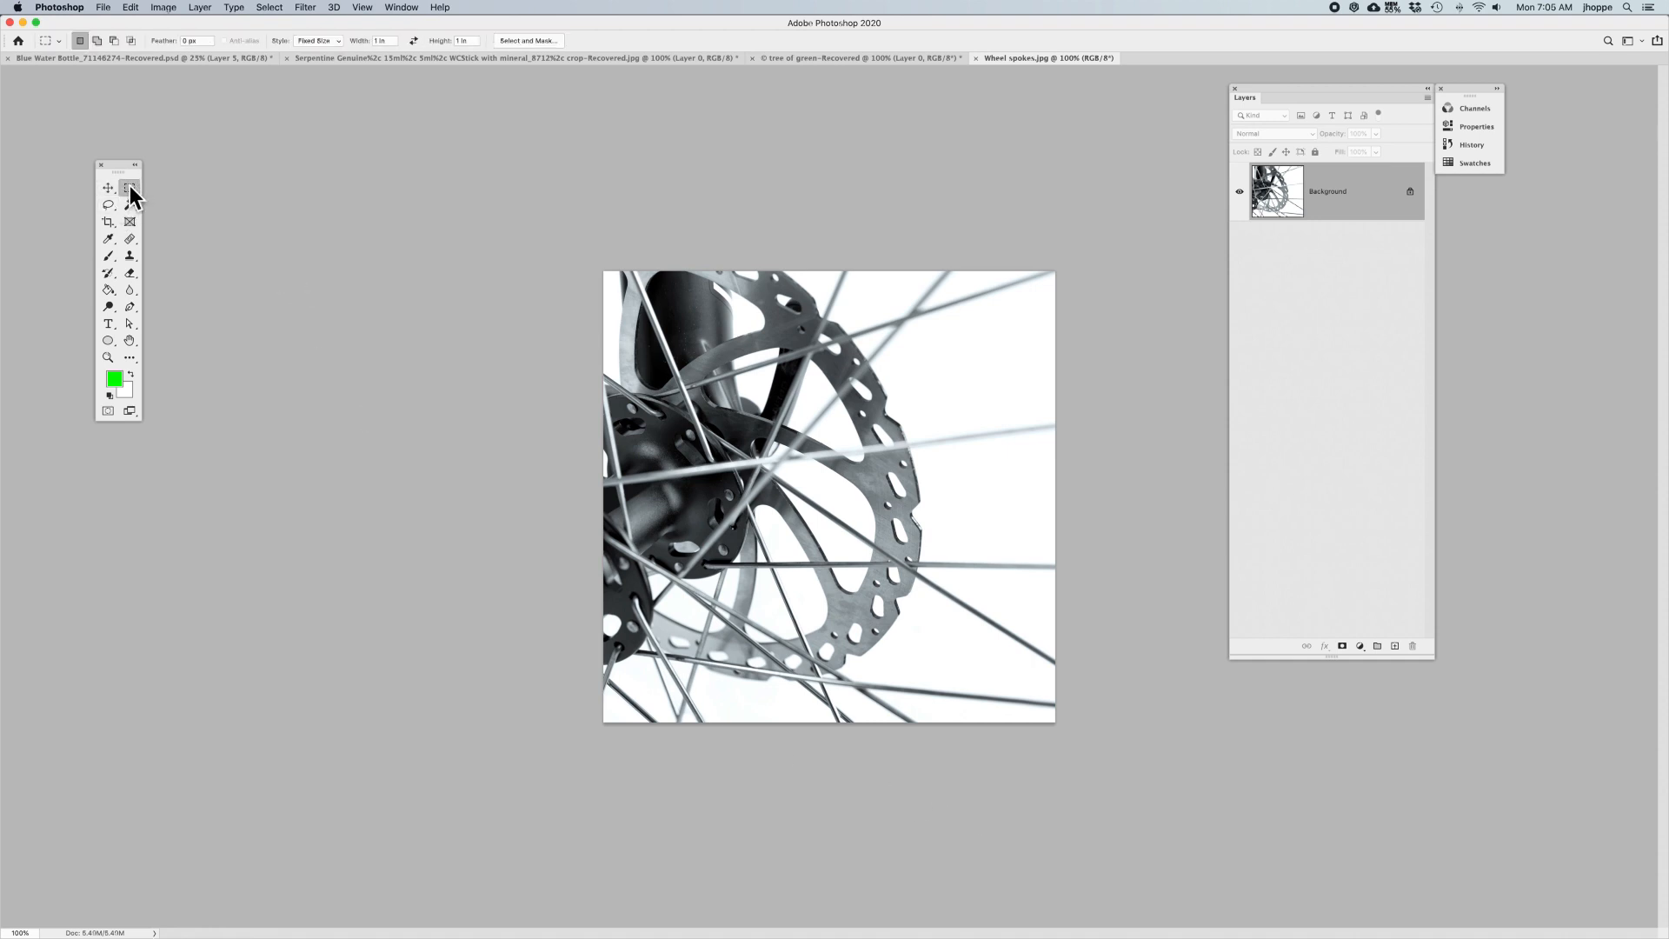
{"action": "right_click", "coordinate": [128, 186]}
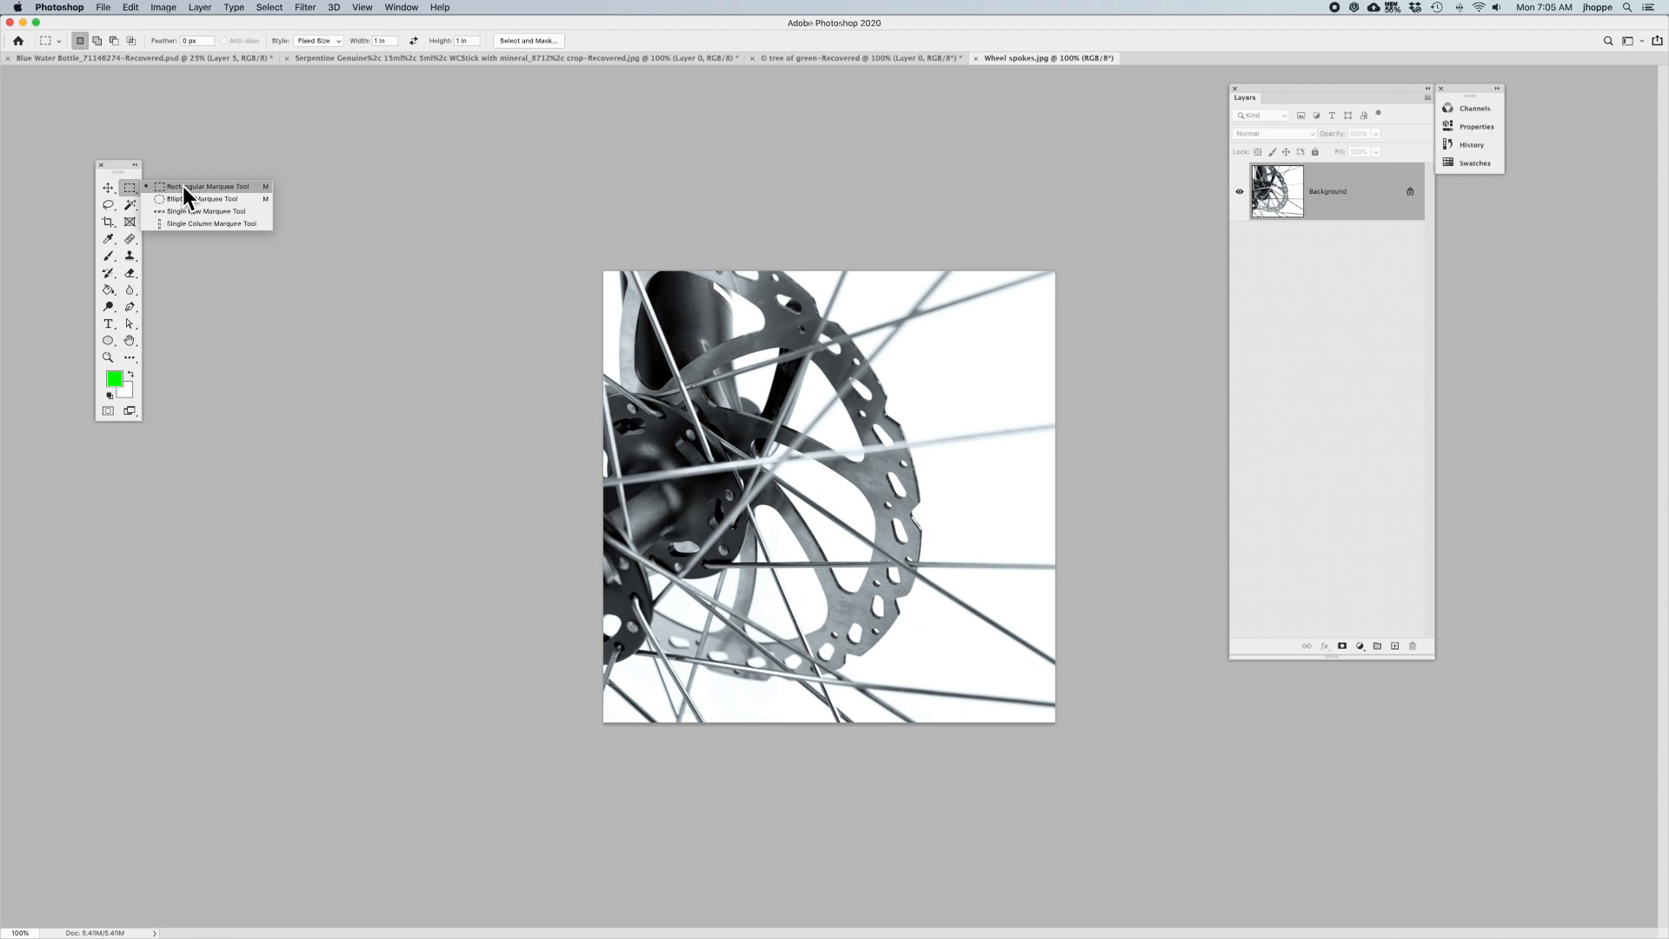
{"action": "left_click", "coordinate": [182, 186]}
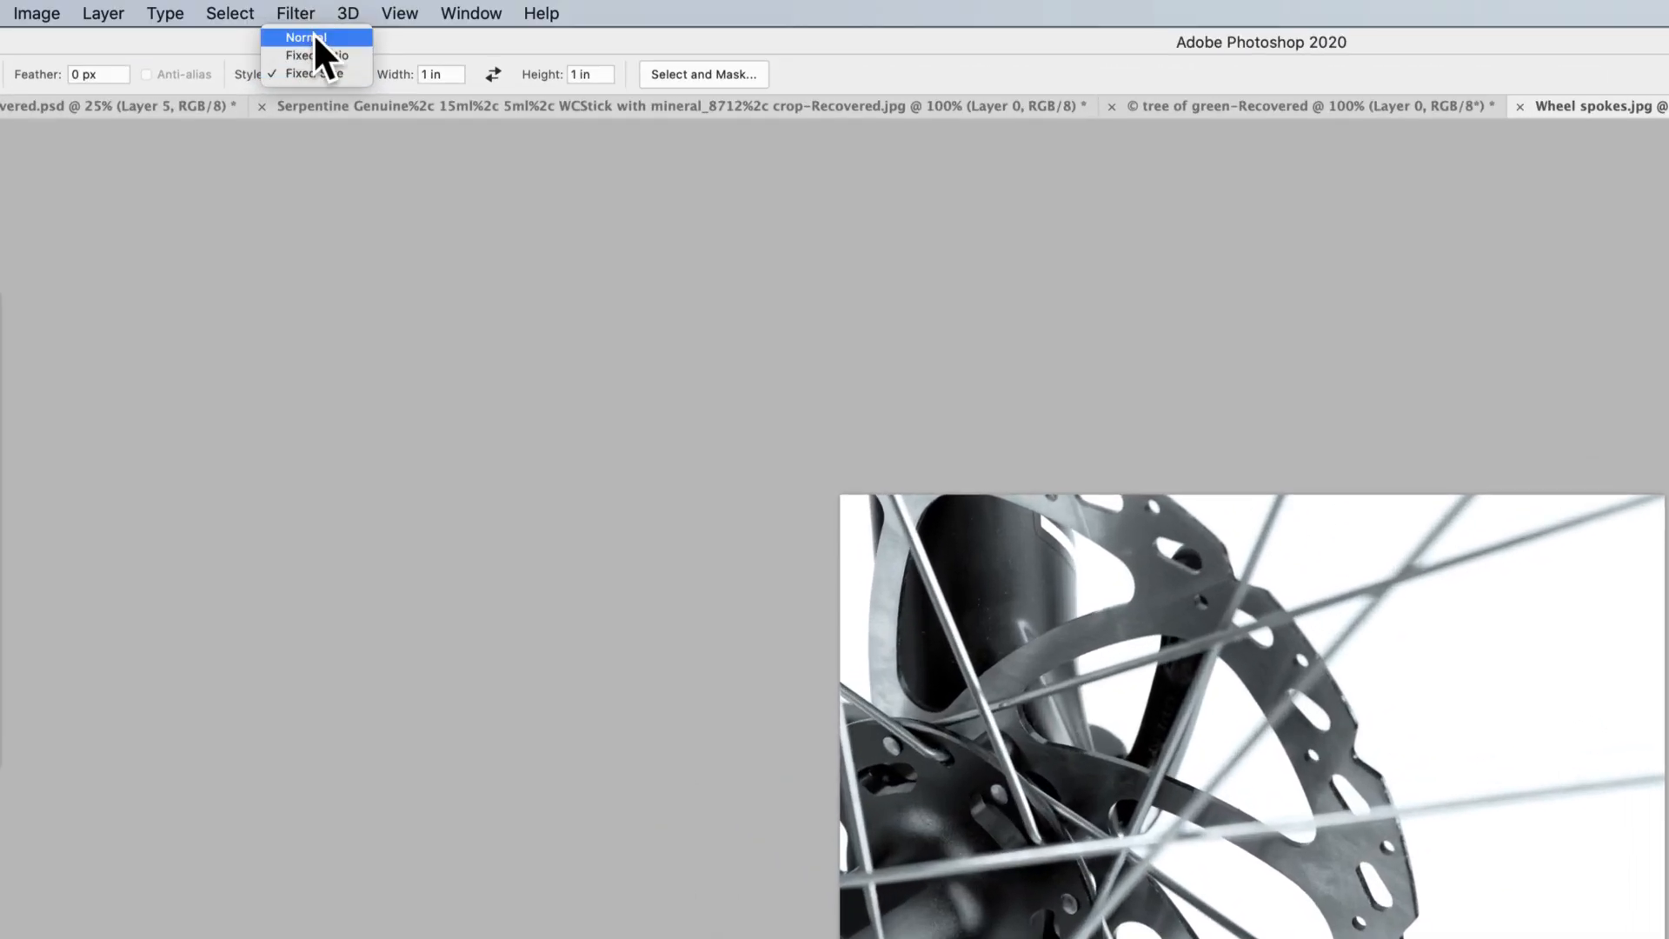
Step: Review the marquee style options and set the style to Normal
{"action": "left_click", "coordinate": [320, 53]}
{"action": "left_click", "coordinate": [320, 70]}
{"action": "left_click", "coordinate": [320, 86]}
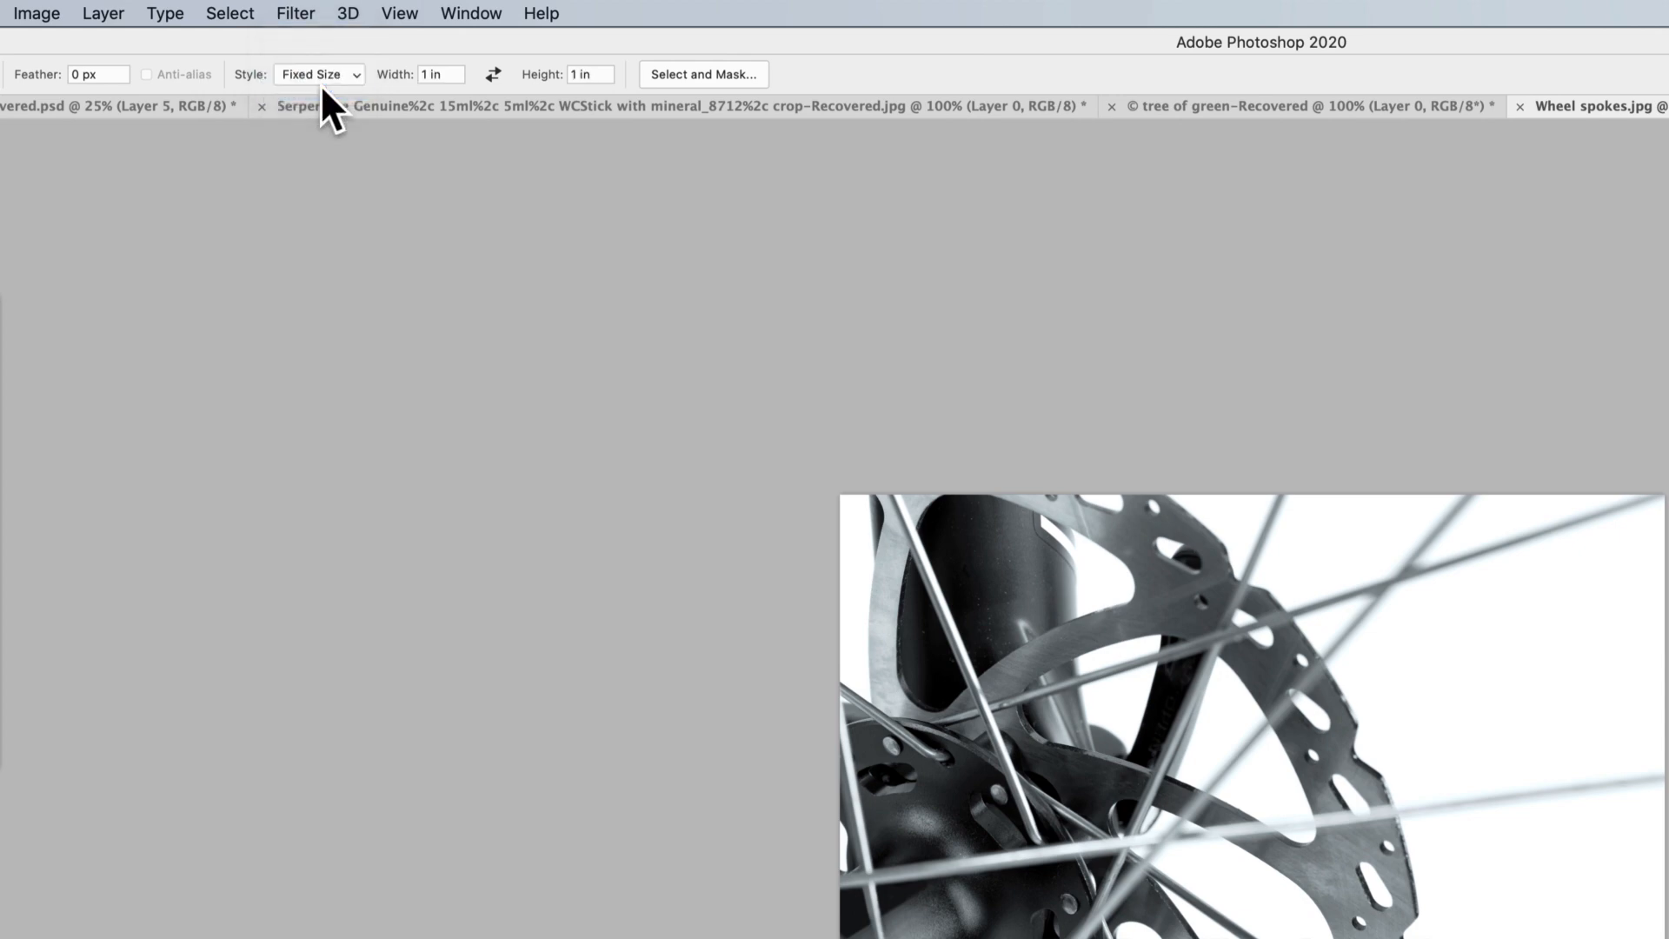
{"action": "left_click", "coordinate": [315, 74]}
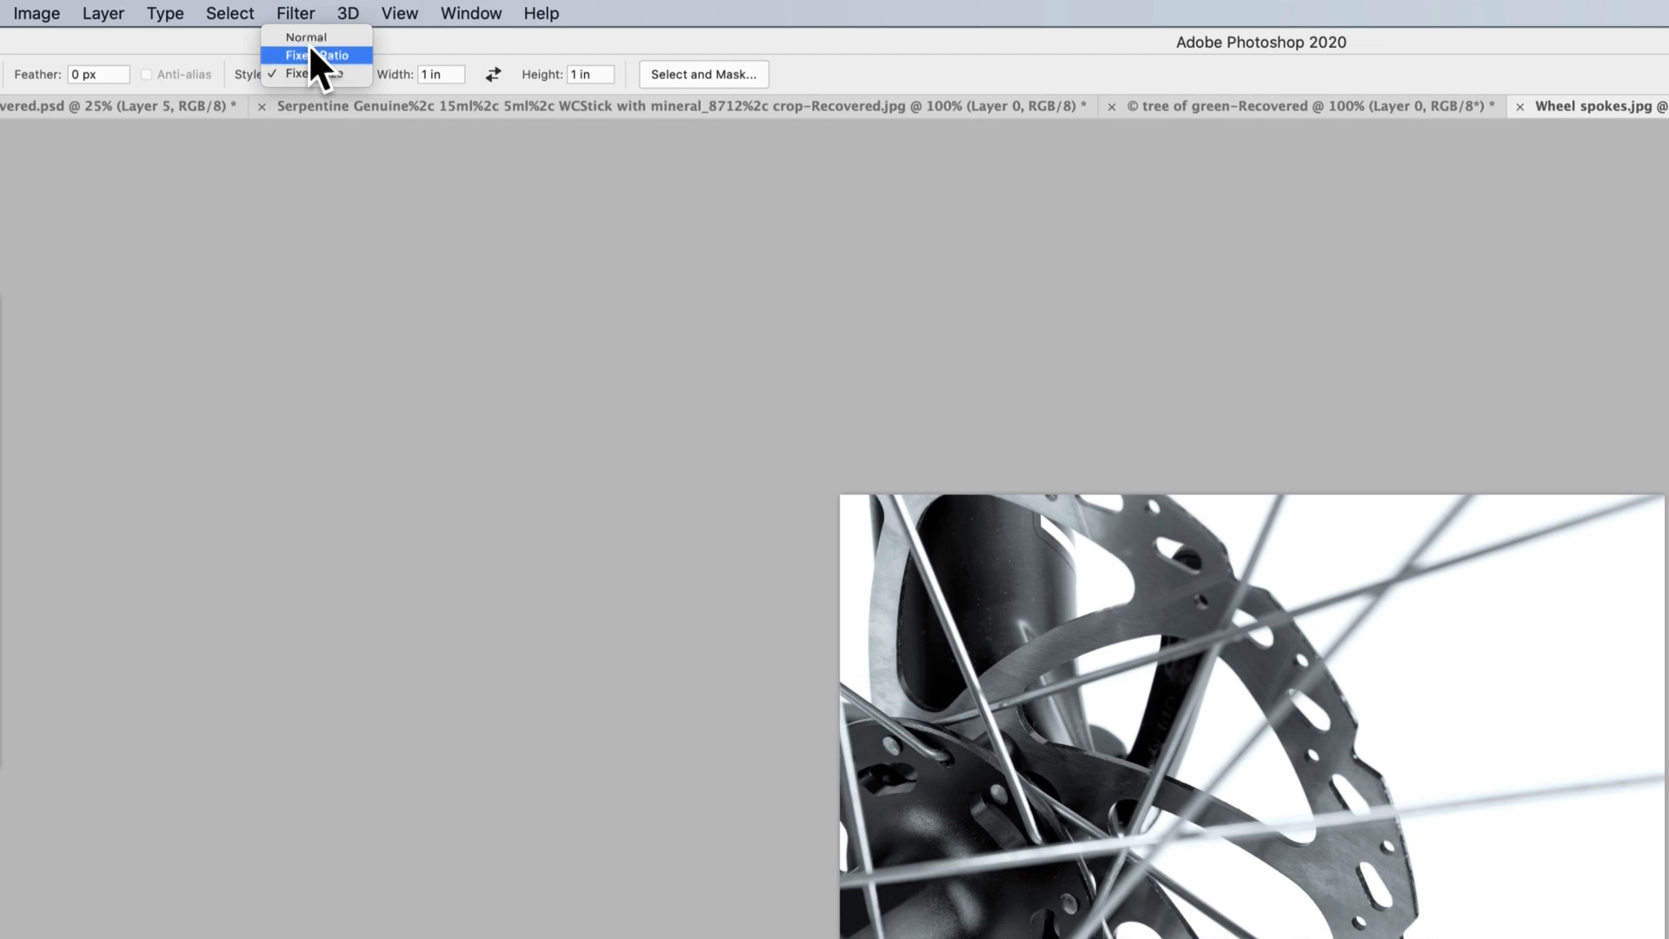
{"action": "left_click", "coordinate": [310, 38]}
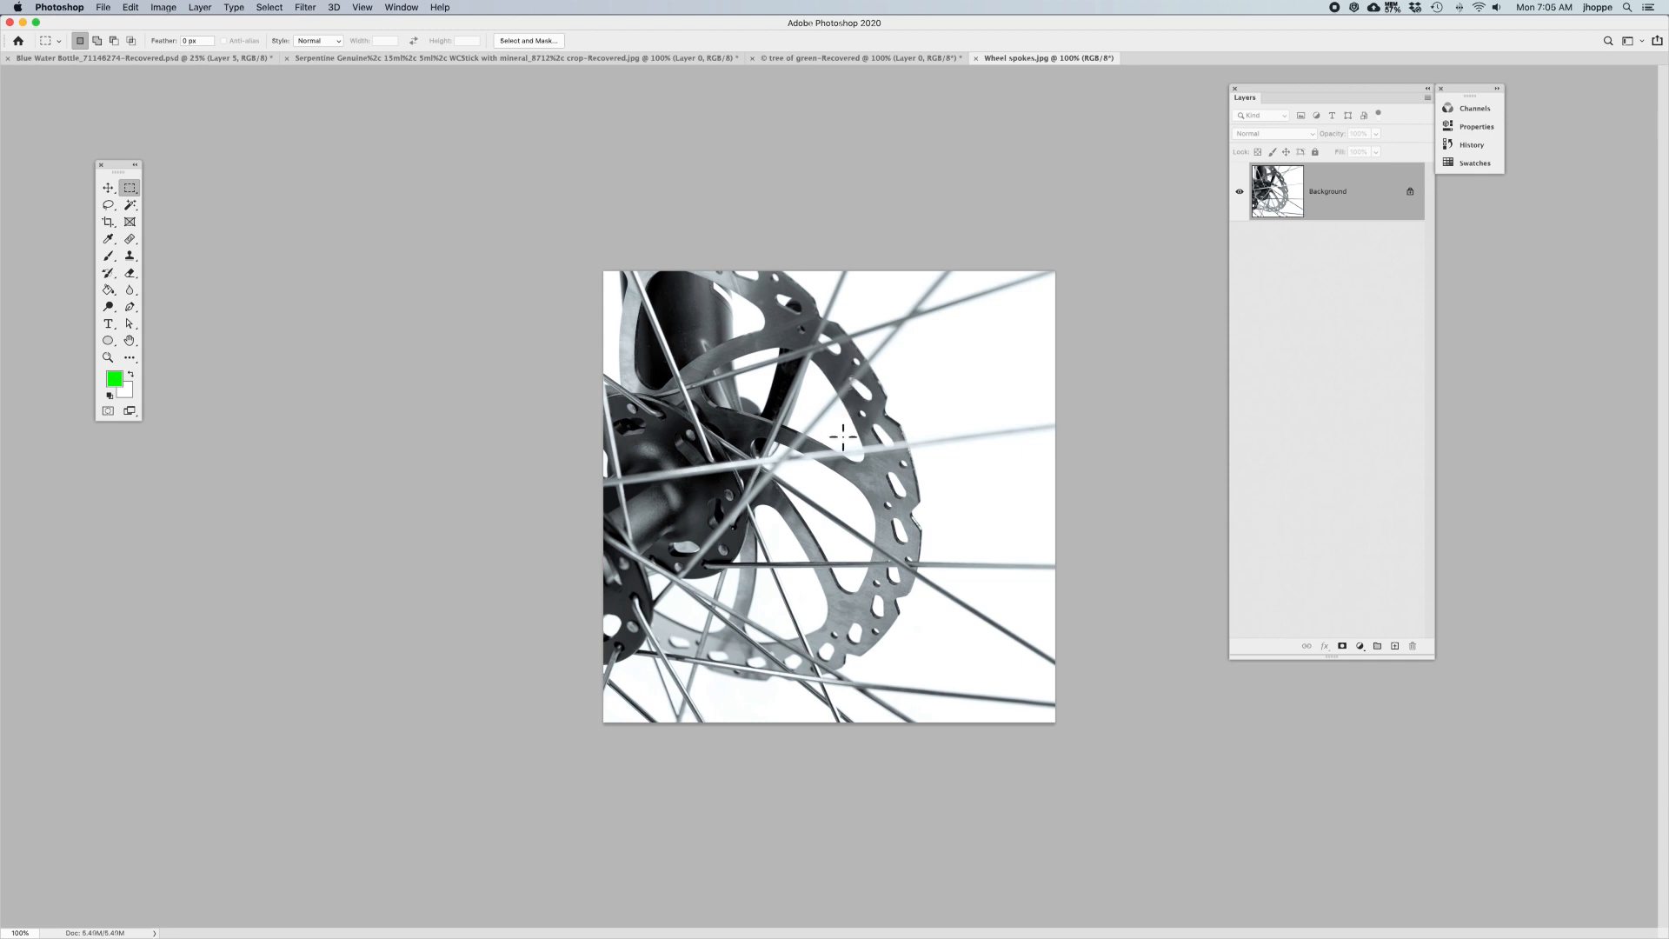
Step: Select a rectangular area around the outer right edge of the brake disc and crop the image to that selection
{"action": "left_click_drag", "start_coordinate": [833, 415], "coordinate": [990, 601]}
{"action": "left_click", "coordinate": [163, 7]}
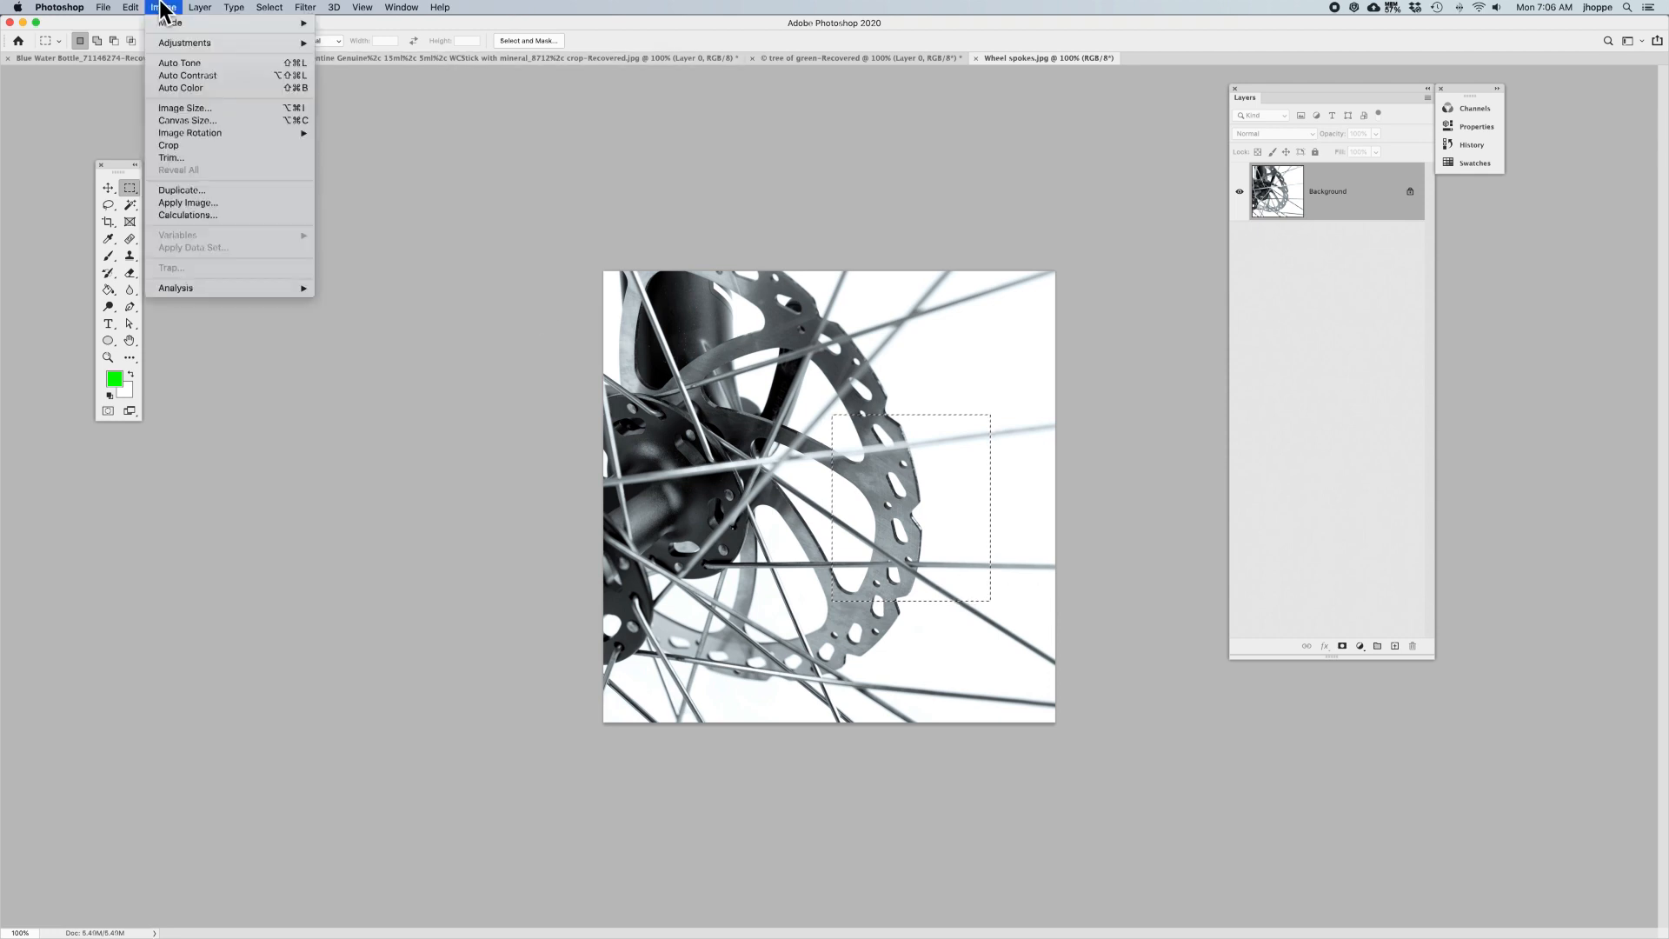
{"action": "left_click", "coordinate": [193, 148]}
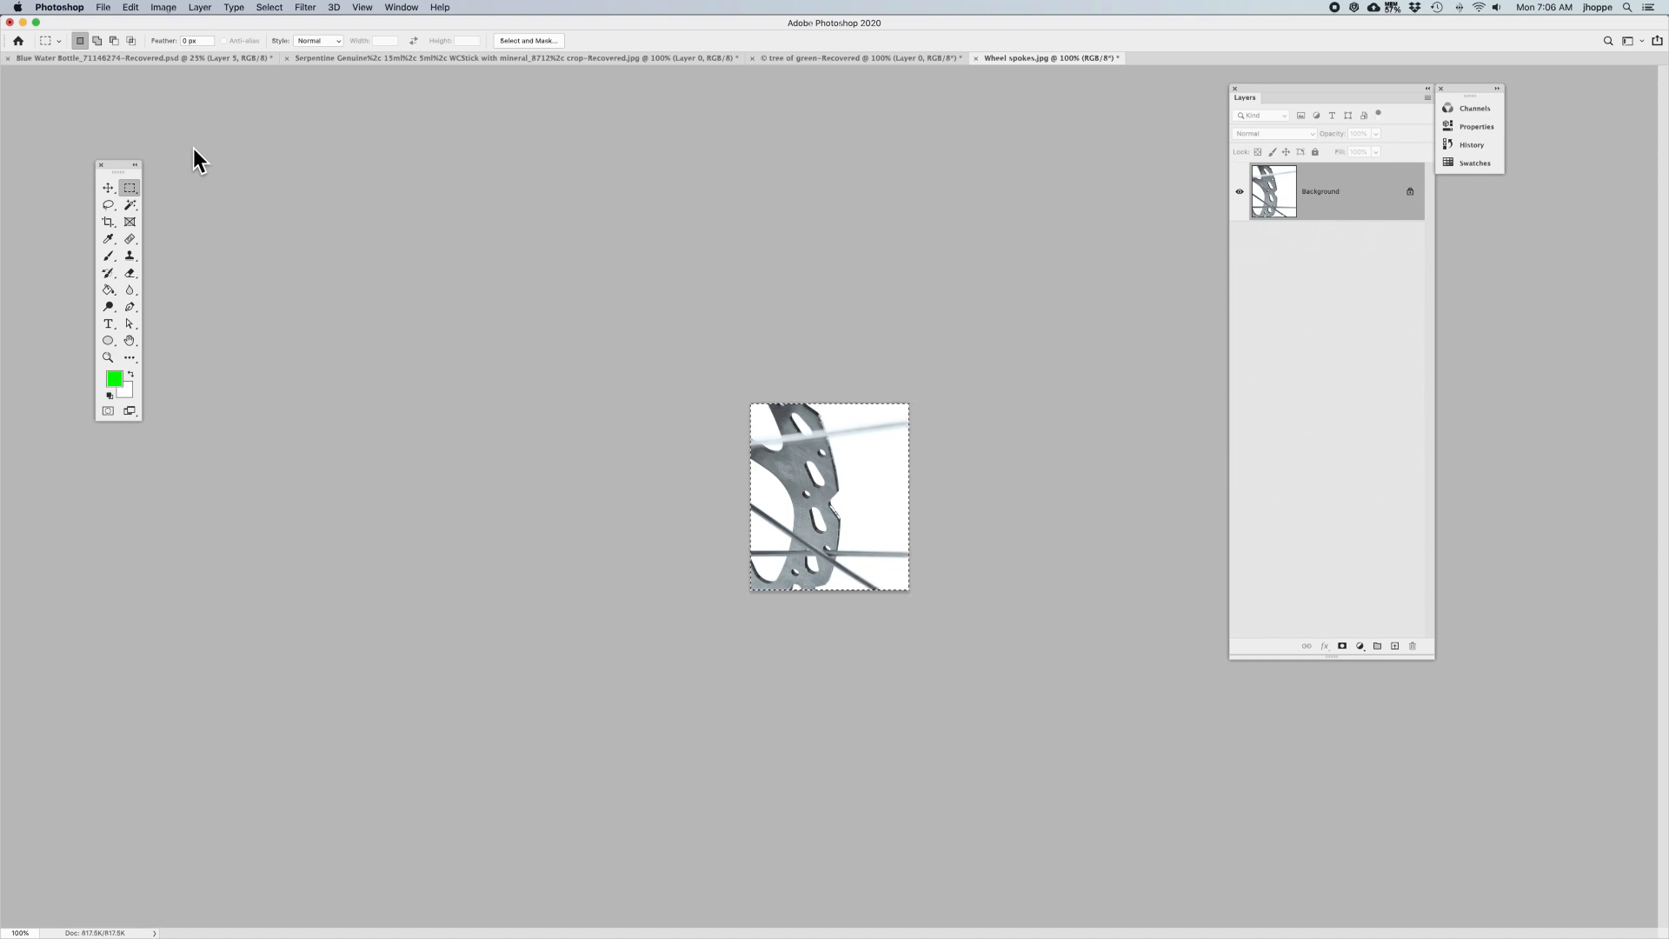
Step: Review the Crop command available for the active selection, and switch to the Move tool
{"action": "left_click", "coordinate": [174, 5]}
{"action": "left_click", "coordinate": [174, 5]}
{"action": "left_click", "coordinate": [174, 7]}
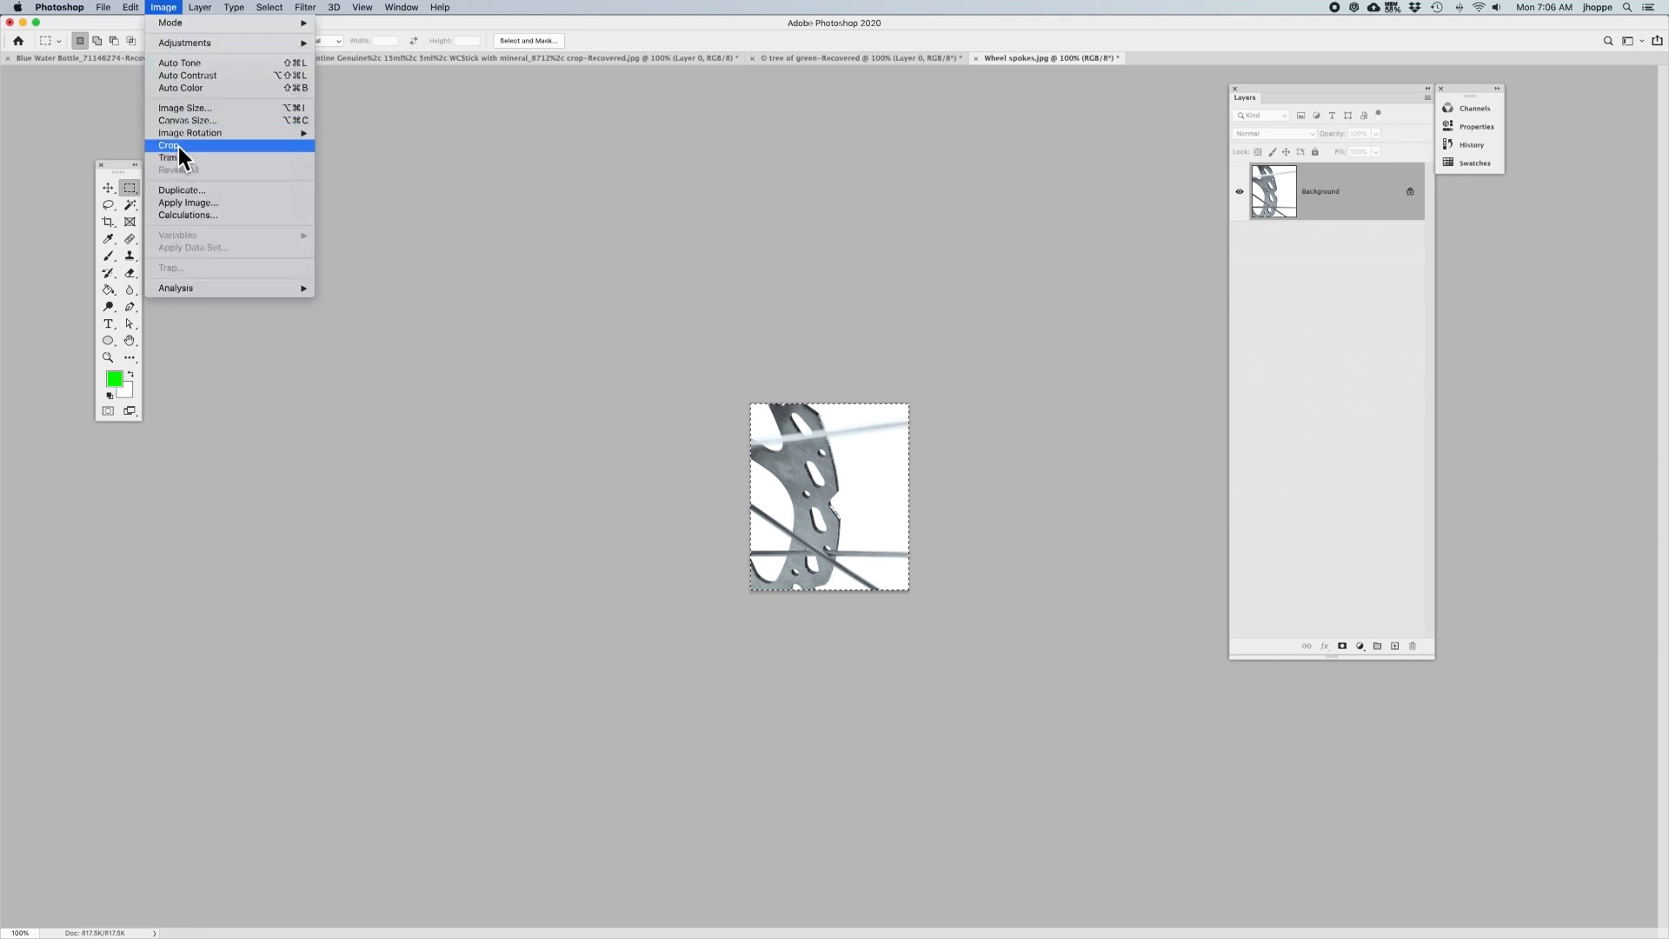
{"action": "left_click", "coordinate": [166, 7]}
{"action": "left_click", "coordinate": [108, 189]}
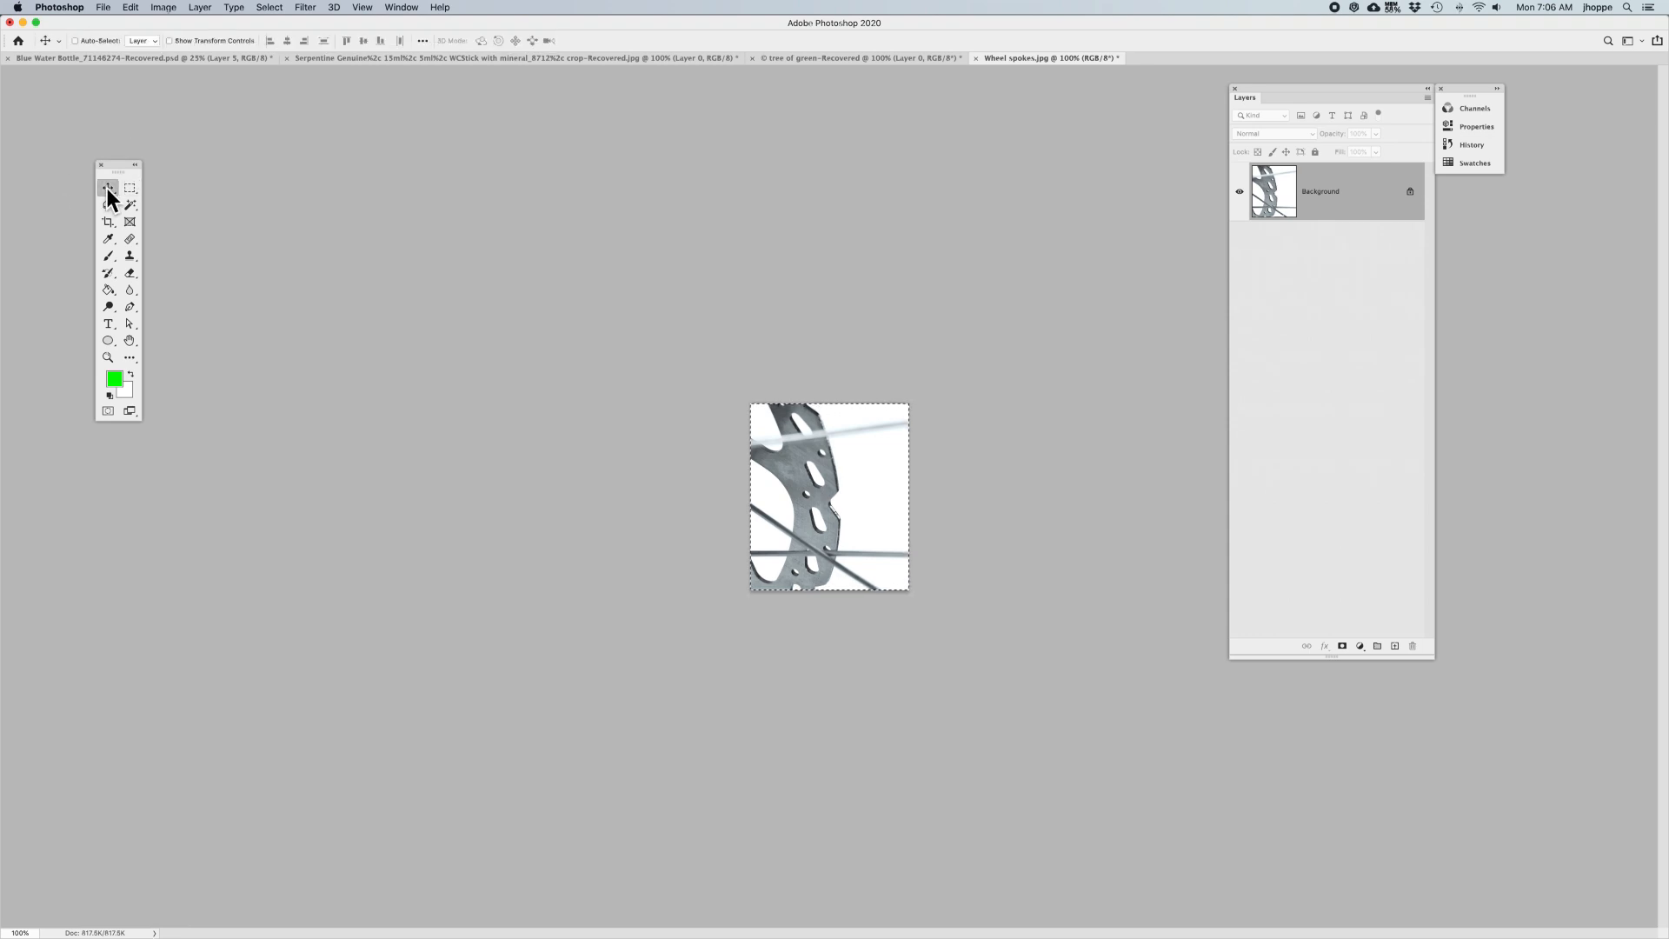